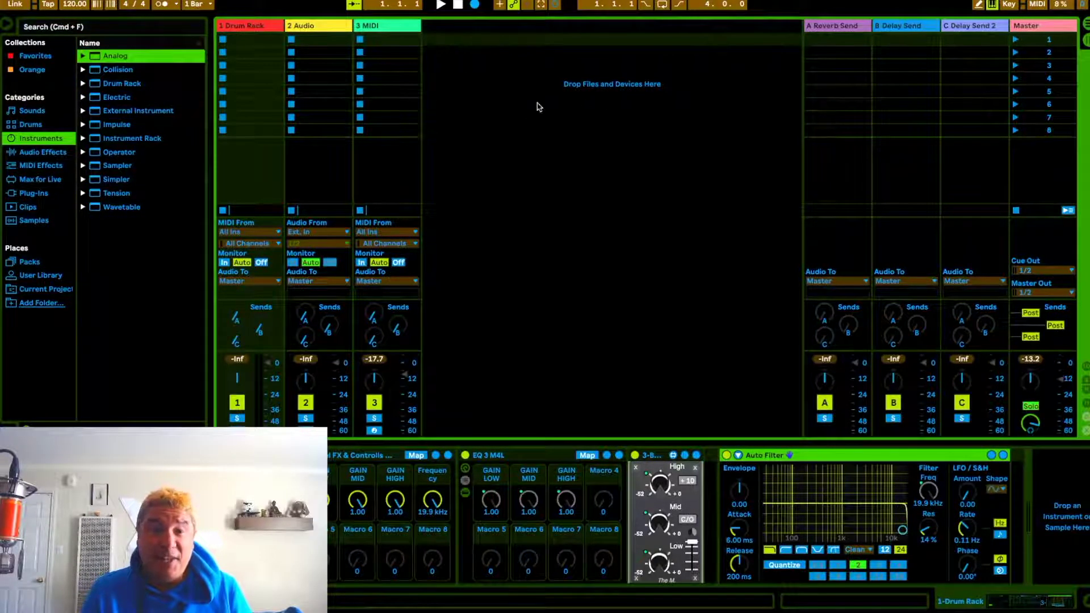
# Look over the device chains of the Drum Rack, Audio and MIDI tracks.
pyautogui.click(561, 104)
pyautogui.click(310, 26)
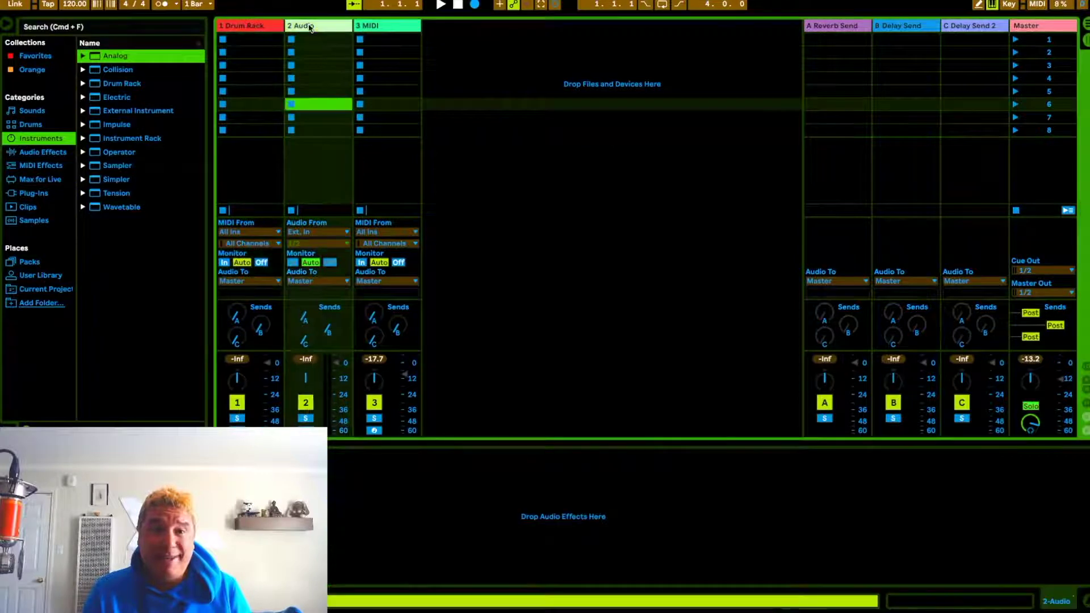
pyautogui.click(235, 26)
pyautogui.click(315, 27)
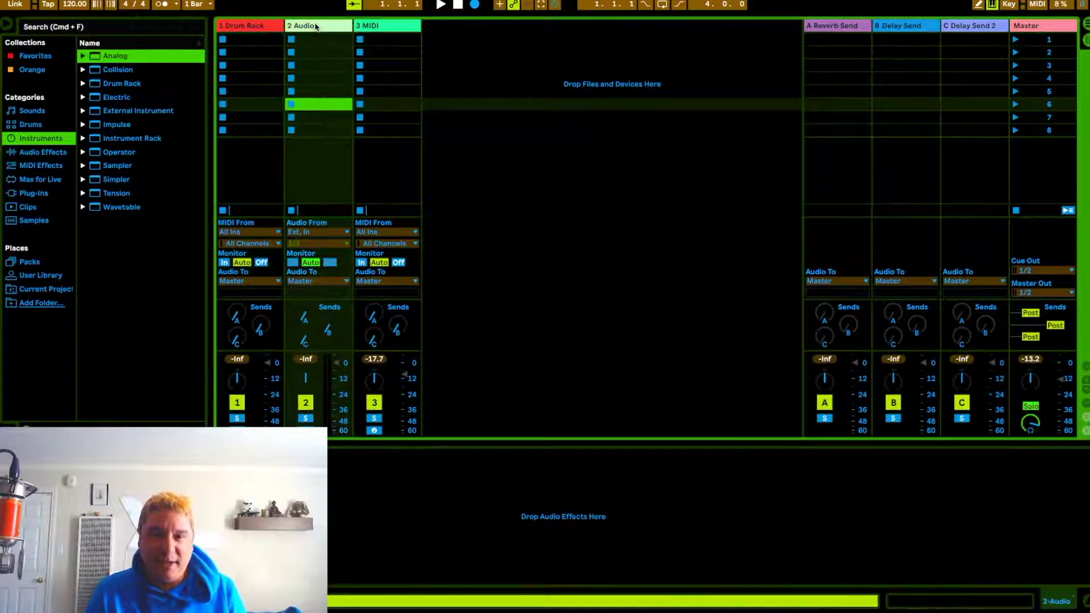
pyautogui.click(385, 29)
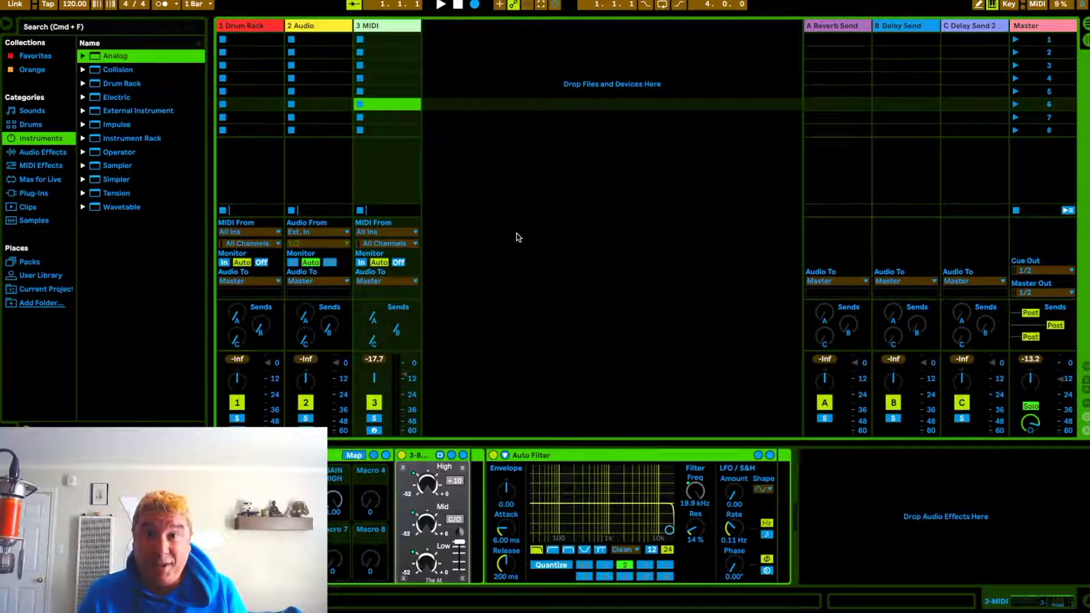
pyautogui.click(263, 30)
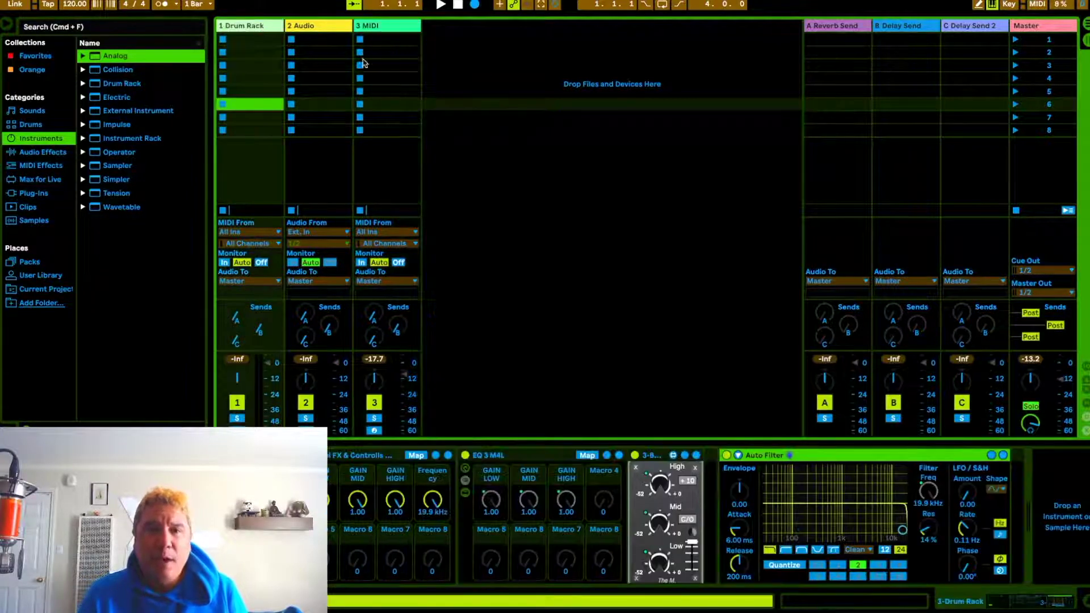
# In Arrangement View, insert an empty MIDI clip over bars 1 to 4 of the Drum Rack track and open it in an enlarged note editor.
pyautogui.press('Tab')
pyautogui.click(668, 134)
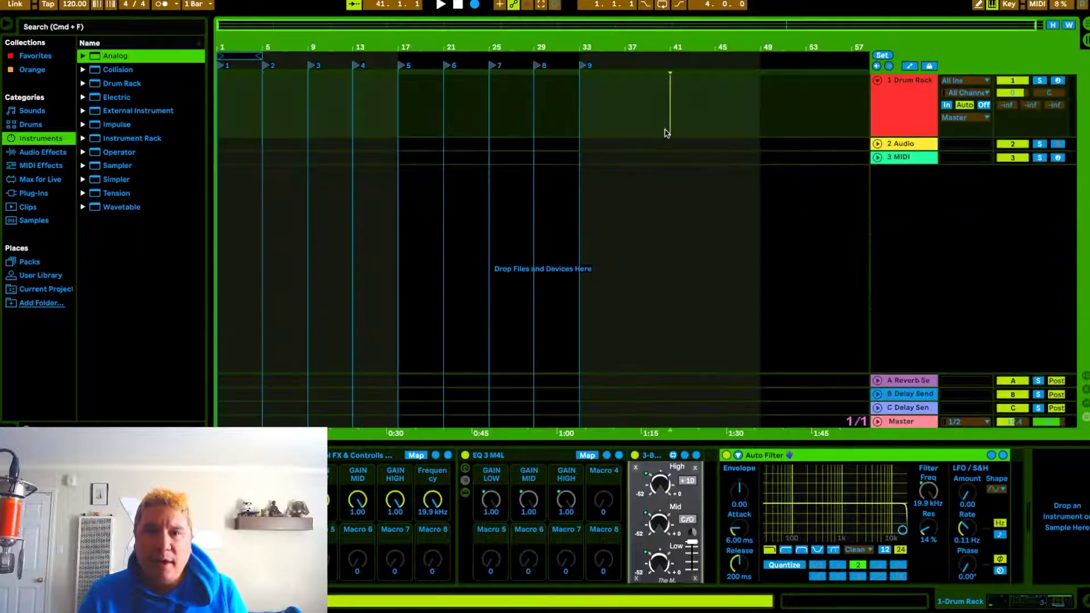
pyautogui.click(239, 86)
pyautogui.press('Right')
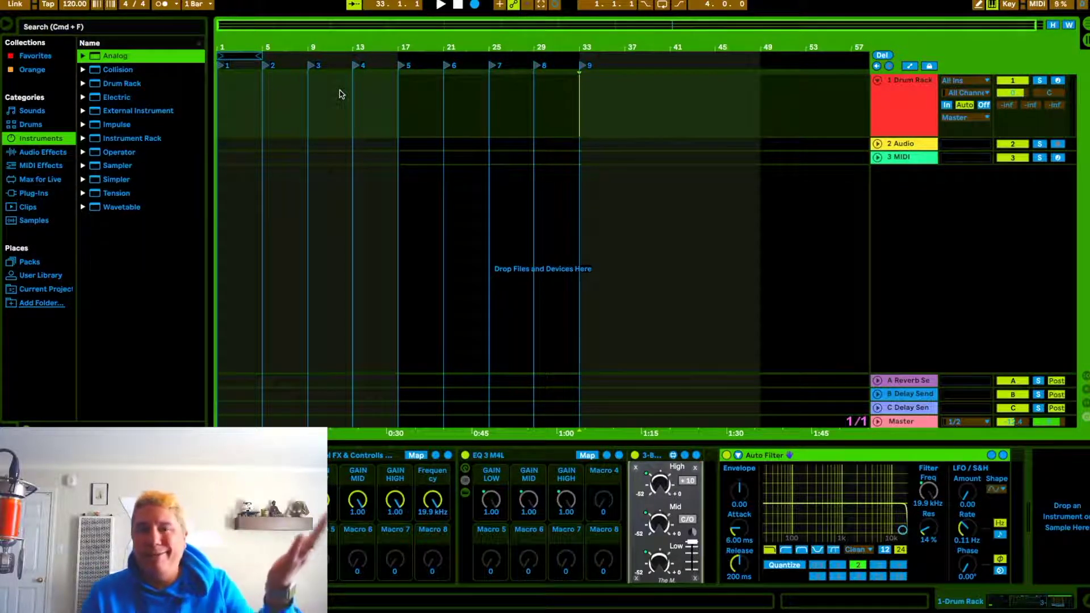
pyautogui.moveTo(222, 99); pyautogui.dragTo(260, 94)
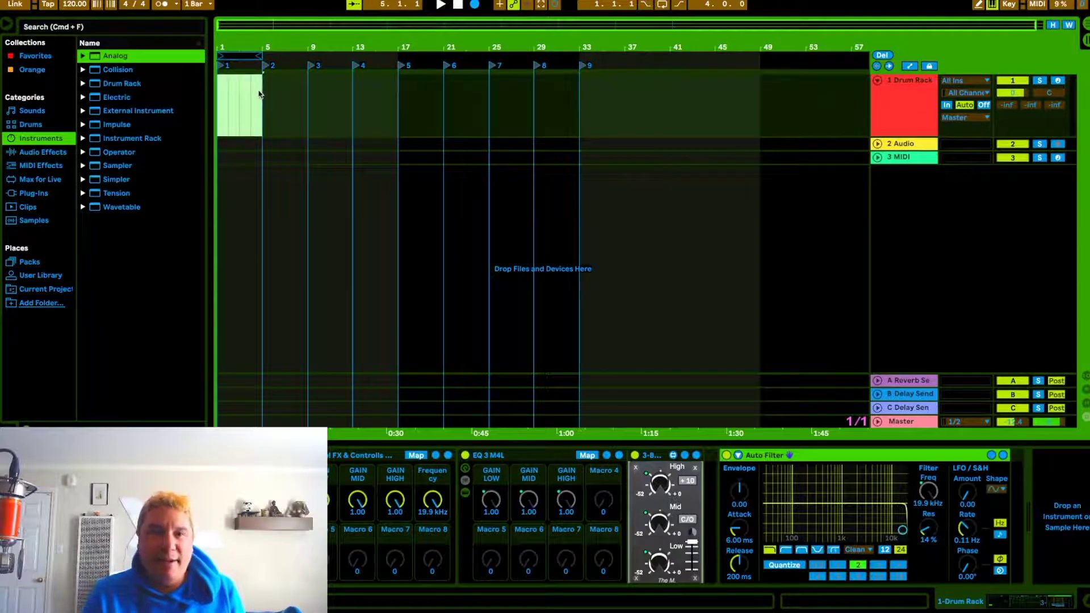
pyautogui.press('super+shift+m')
pyautogui.click(248, 92)
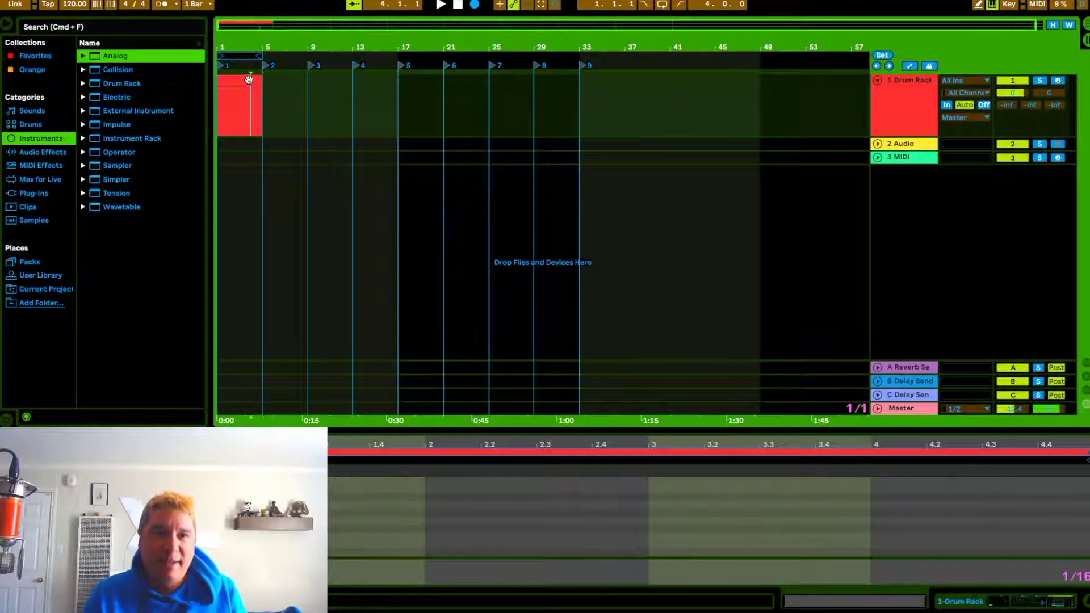
pyautogui.doubleClick(249, 82)
pyautogui.moveTo(465, 430); pyautogui.dragTo(465, 236)
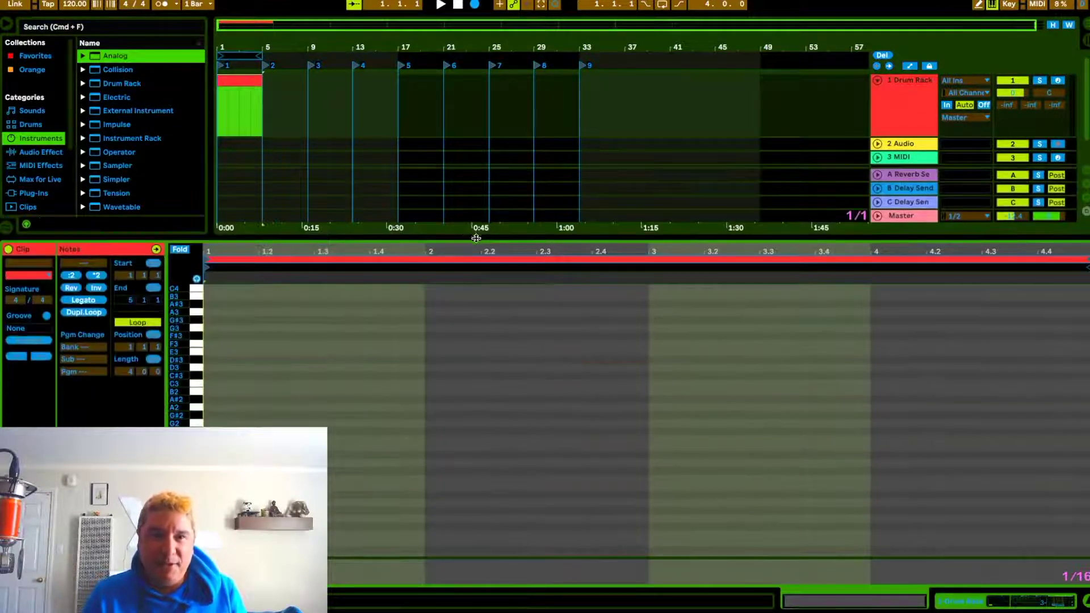
# In Session View, load the THE ONE - DEMO.adg drum rack onto the first track and close its plug-in windows.
pyautogui.press('Tab')
pyautogui.click(258, 27)
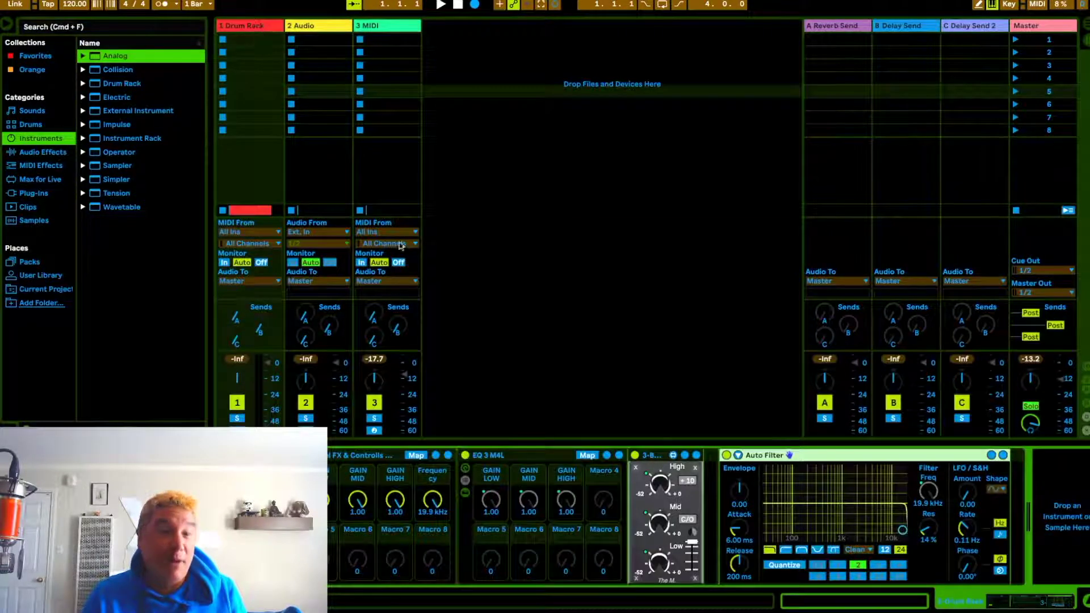
pyautogui.click(230, 40)
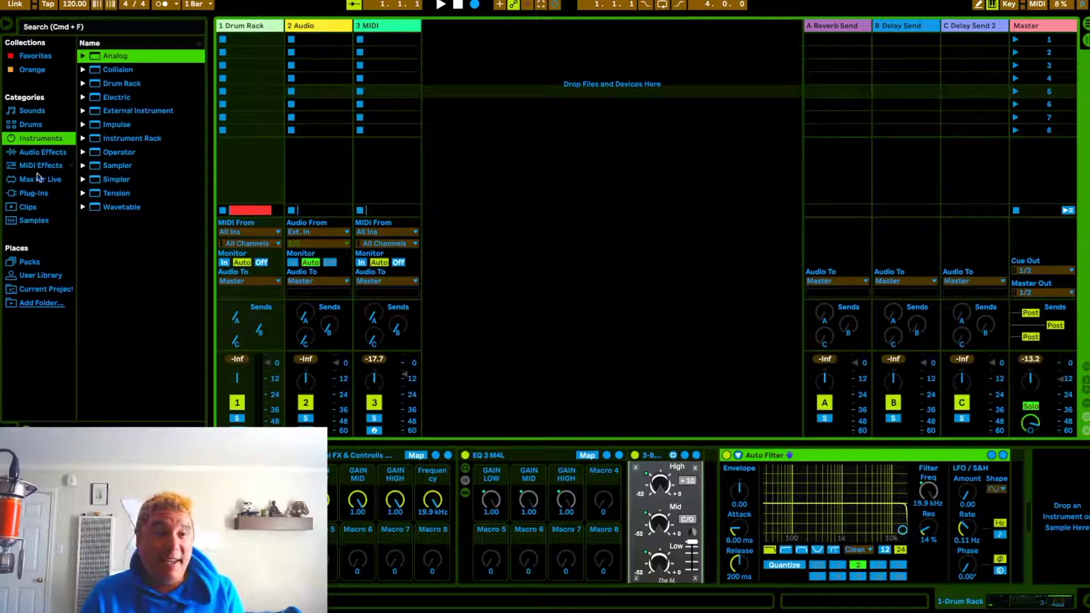
pyautogui.click(83, 83)
pyautogui.scroll(-10, 154, 191)
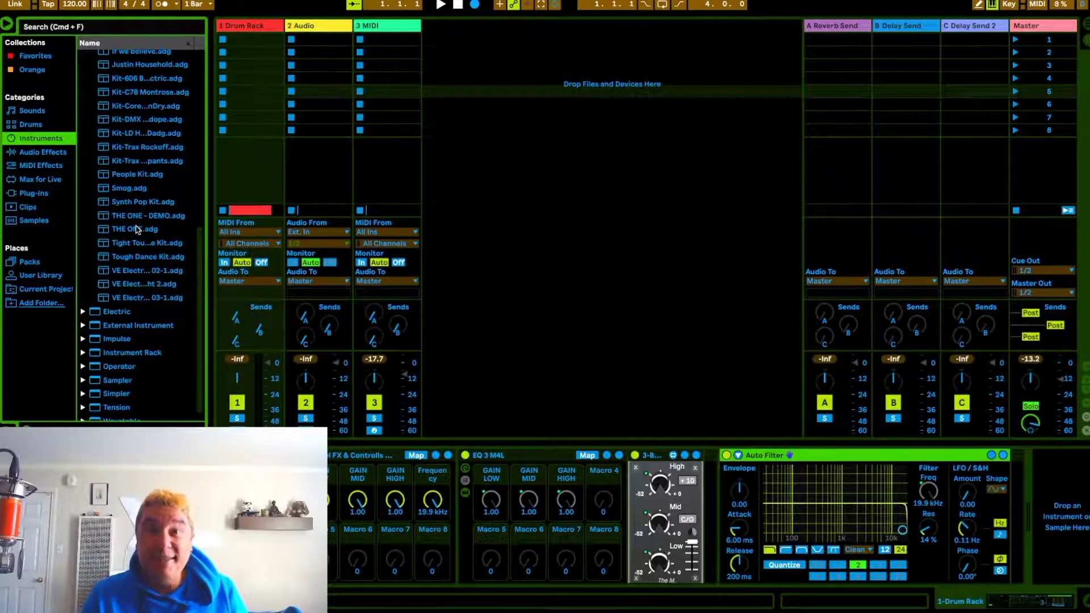
pyautogui.moveTo(136, 215); pyautogui.dragTo(241, 29)
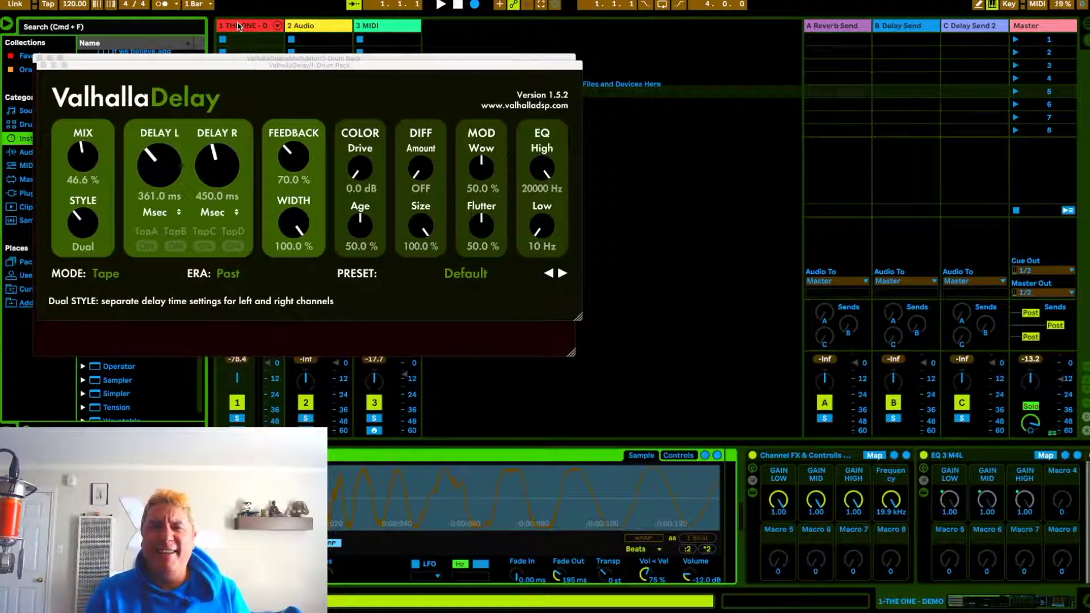
pyautogui.click(43, 66)
pyautogui.click(40, 58)
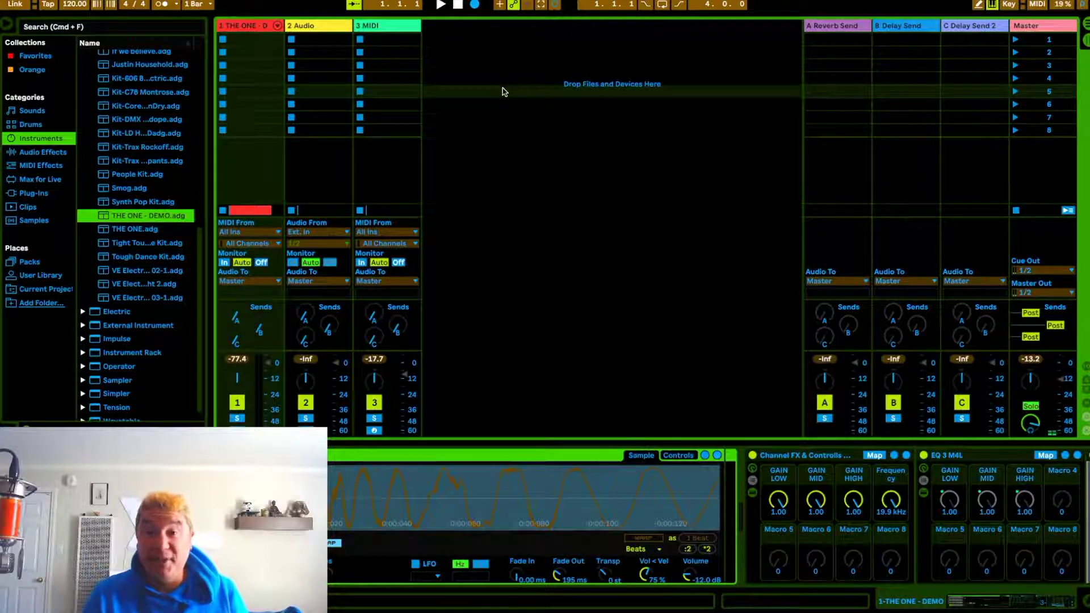
# Open the Arrangement clip and fill its four bars with half-bar Kick H 1 notes by drawing one and duplicating it.
pyautogui.click(246, 24)
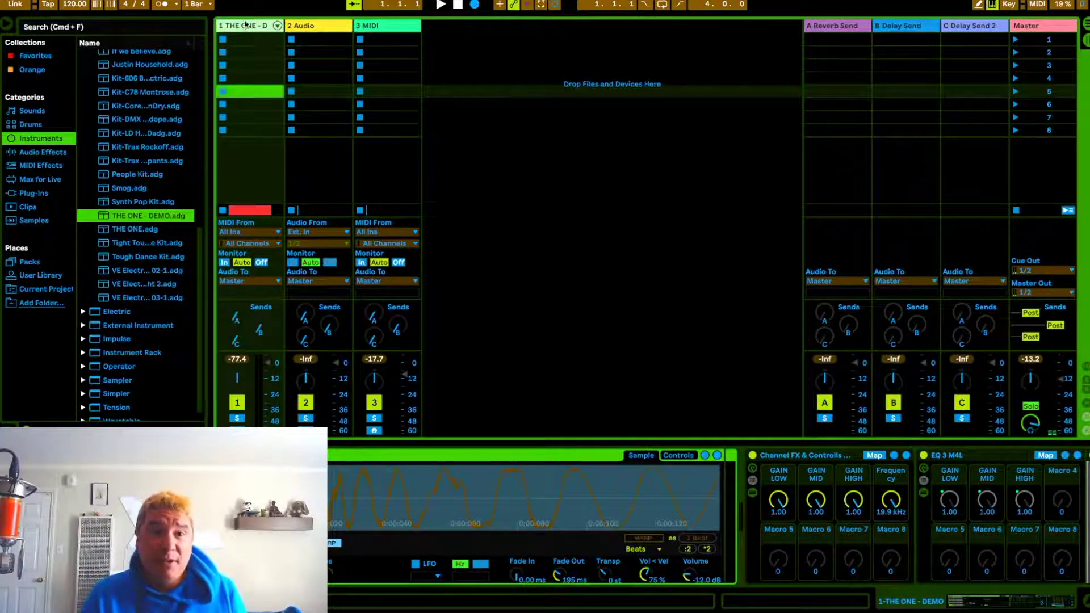
pyautogui.press('Tab')
pyautogui.doubleClick(243, 78)
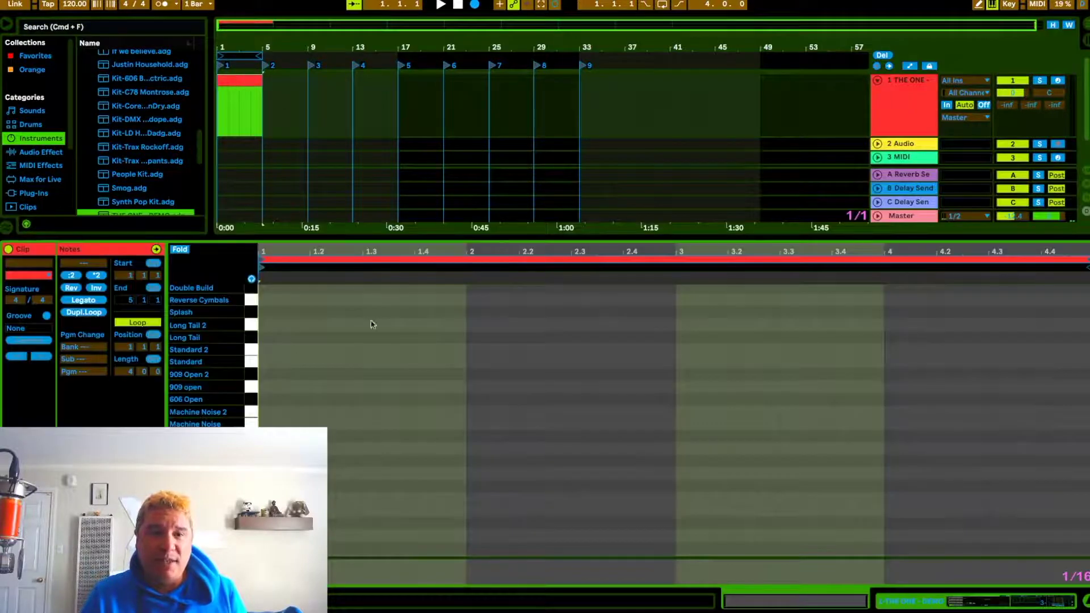
pyautogui.scroll(-10, 625, 420)
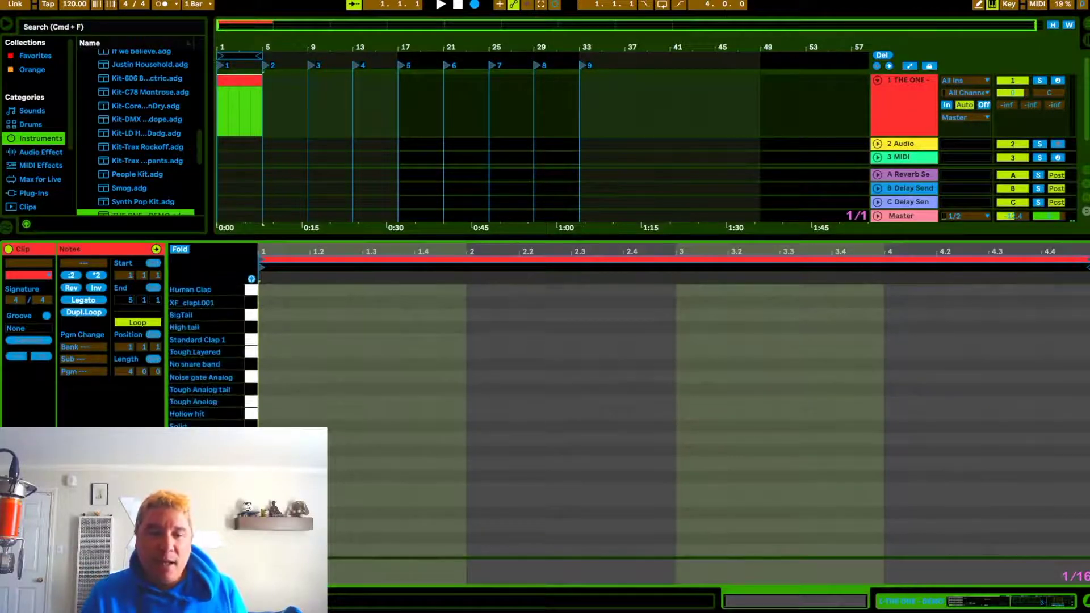
pyautogui.click(266, 281)
pyautogui.moveTo(272, 550); pyautogui.dragTo(365, 551)
pyautogui.press('super+d')
pyautogui.press('super+d')
pyautogui.press('super+d')
pyautogui.press('super+d')
pyautogui.press('super+d')
pyautogui.press('super+d')
pyautogui.press('super+d')
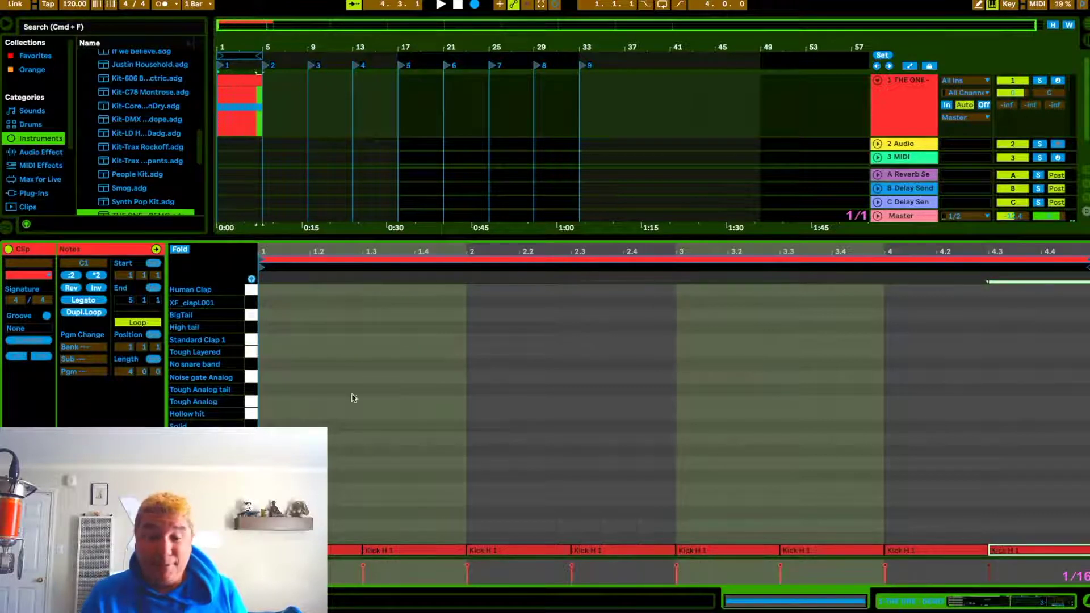
# Play the clip, shorten all the kick notes to one beat and double them so a kick falls on every beat.
pyautogui.click(239, 92)
pyautogui.press('space')
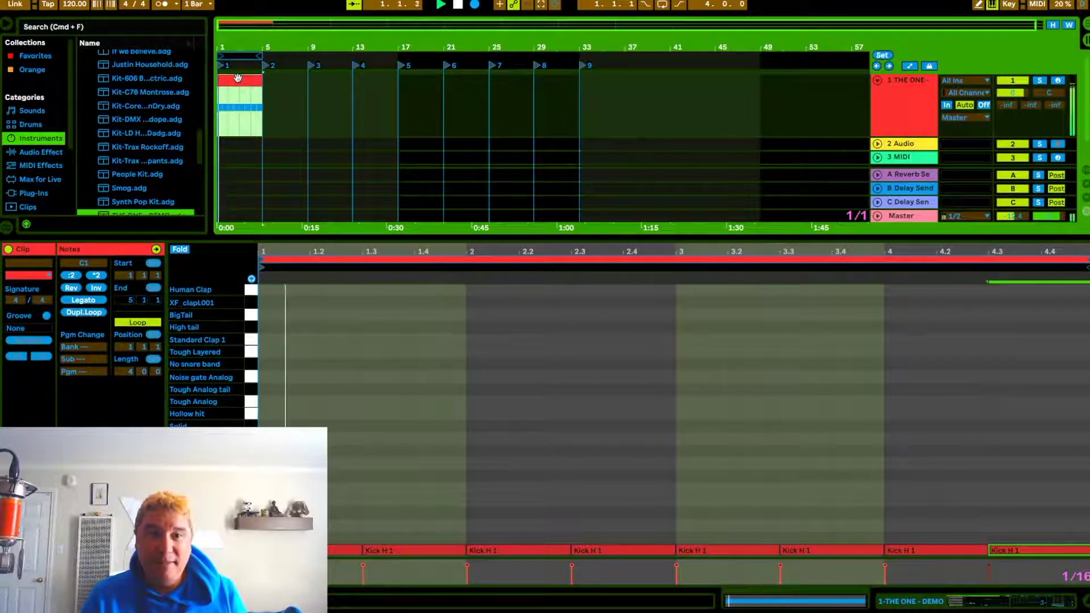
pyautogui.click(545, 443)
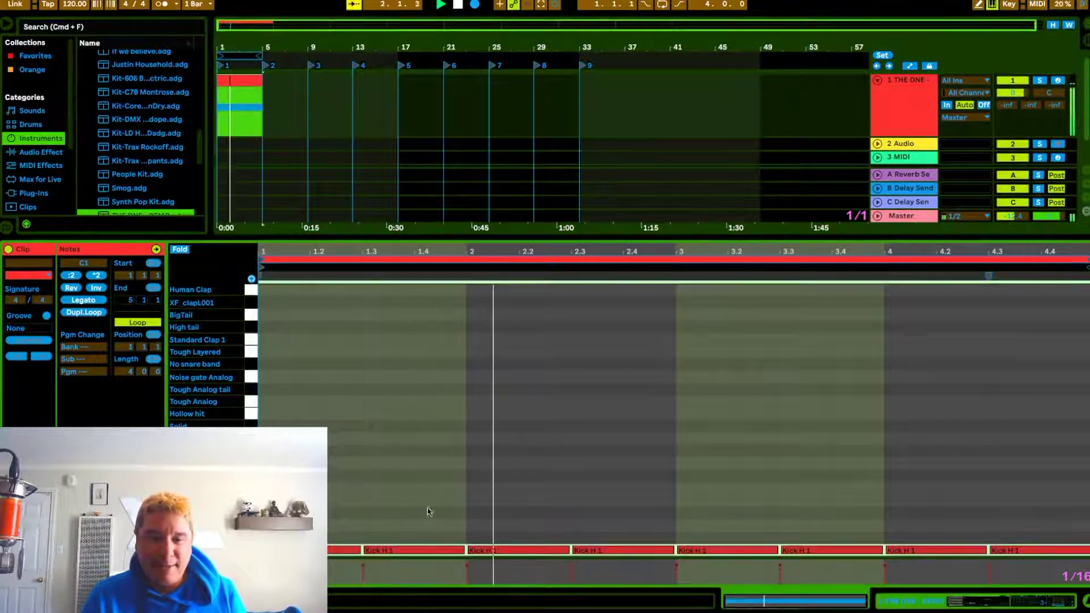
pyautogui.moveTo(361, 549)
pyautogui.mouseDown()
pyautogui.moveTo(301, 551)
pyautogui.moveTo(349, 551)
pyautogui.moveTo(337, 551)
pyautogui.mouseUp()
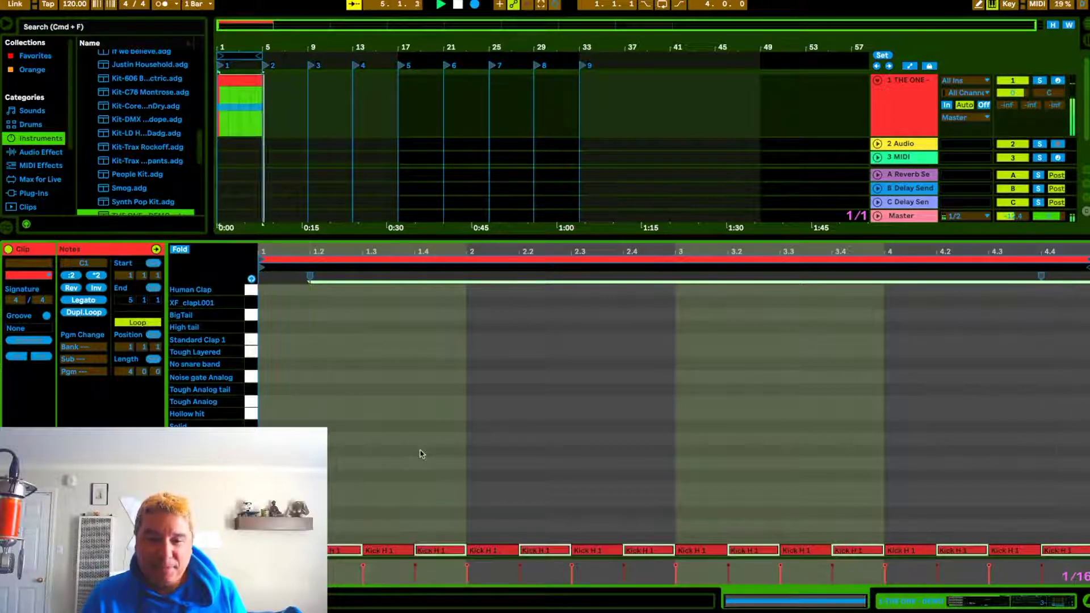
pyautogui.click(645, 454)
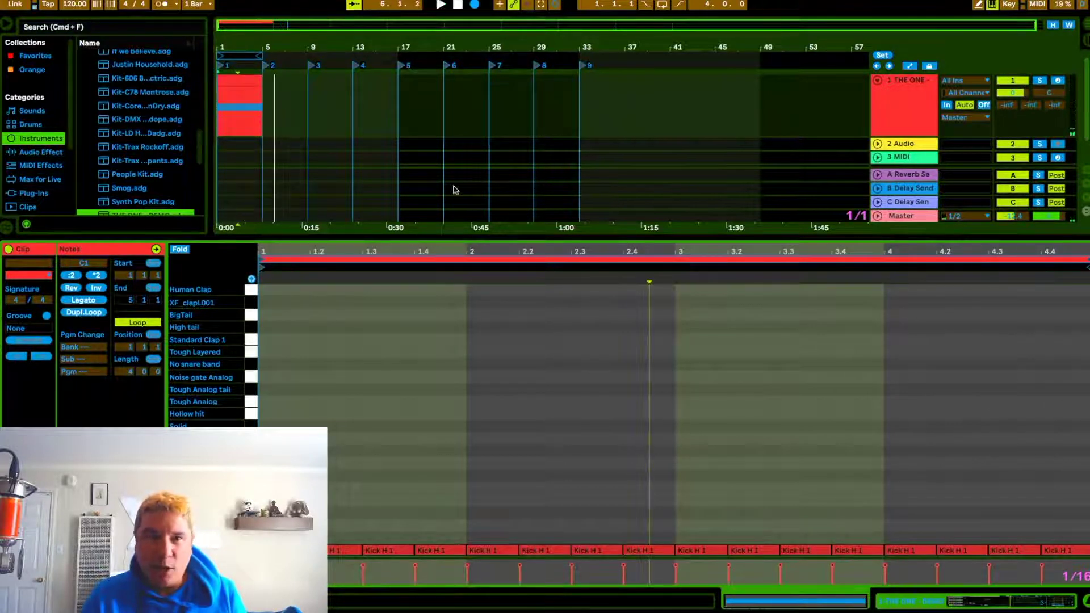
# Turn on looping for bars 1 to 4 and restart playback.
pyautogui.press('space')
pyautogui.moveTo(466, 48); pyautogui.dragTo(460, 48)
pyautogui.click(457, 7)
pyautogui.click(440, 5)
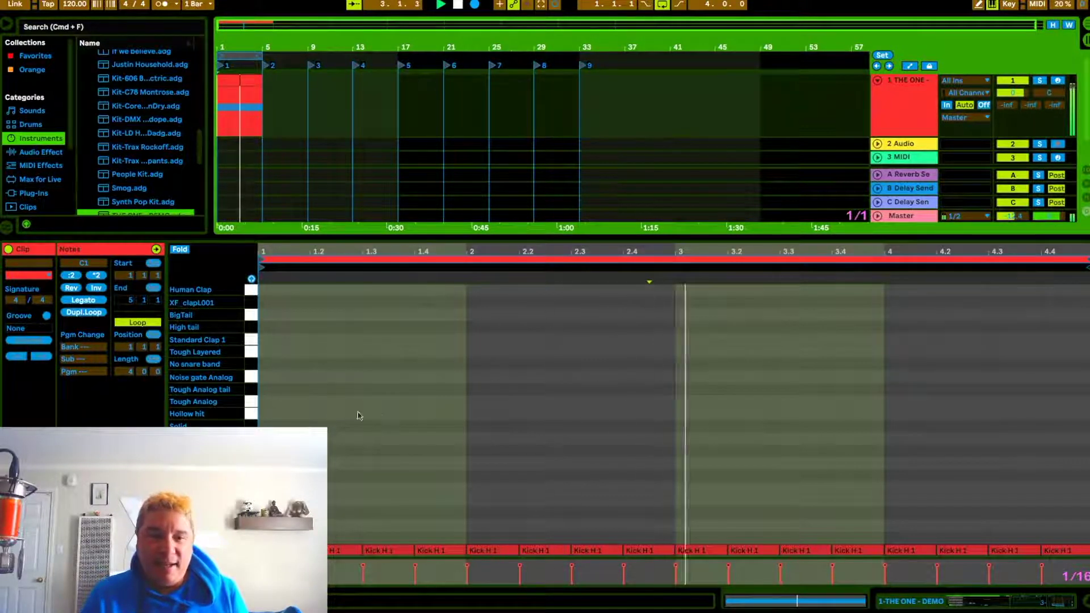
# Place Hollow hit notes on beats 2 and 4 of bars 1 and 2.
pyautogui.doubleClick(294, 414)
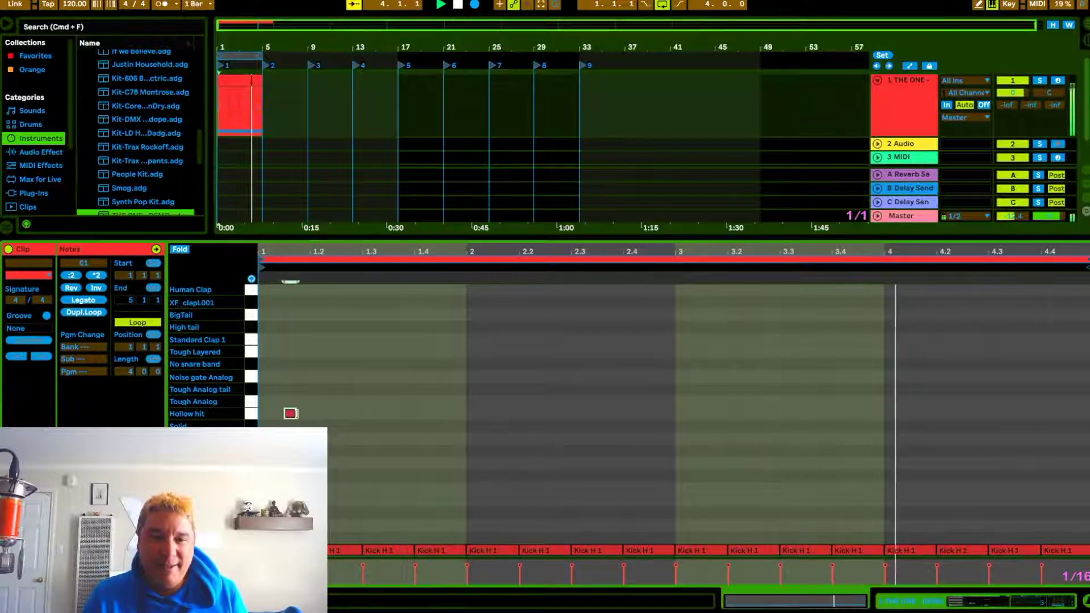
pyautogui.moveTo(296, 416); pyautogui.dragTo(399, 415)
pyautogui.keyDown('shift'); pyautogui.click(349, 414); pyautogui.keyUp('shift')
pyautogui.keyDown('shift'); pyautogui.click(302, 414); pyautogui.keyUp('shift')
pyautogui.moveTo(302, 415); pyautogui.dragTo(331, 416)
pyautogui.click(388, 397)
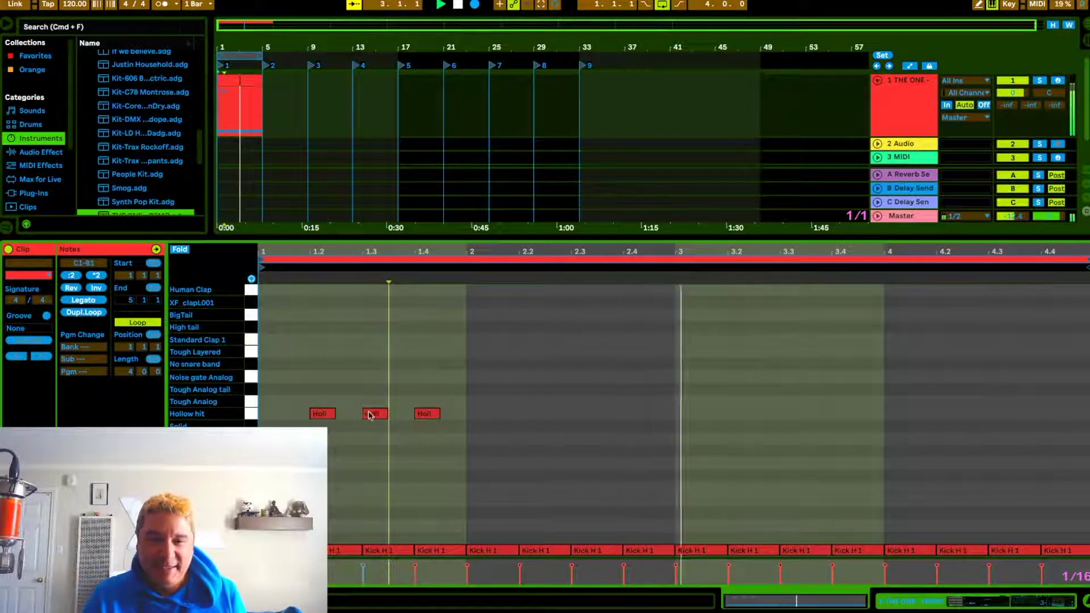
pyautogui.moveTo(373, 415); pyautogui.dragTo(640, 414)
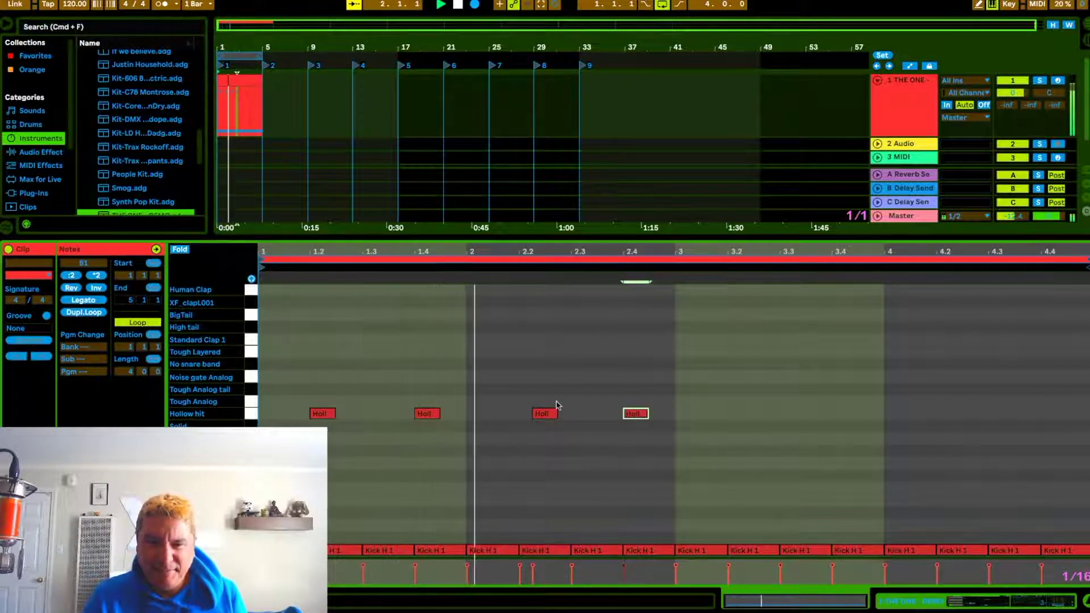
pyautogui.moveTo(546, 415); pyautogui.dragTo(534, 417)
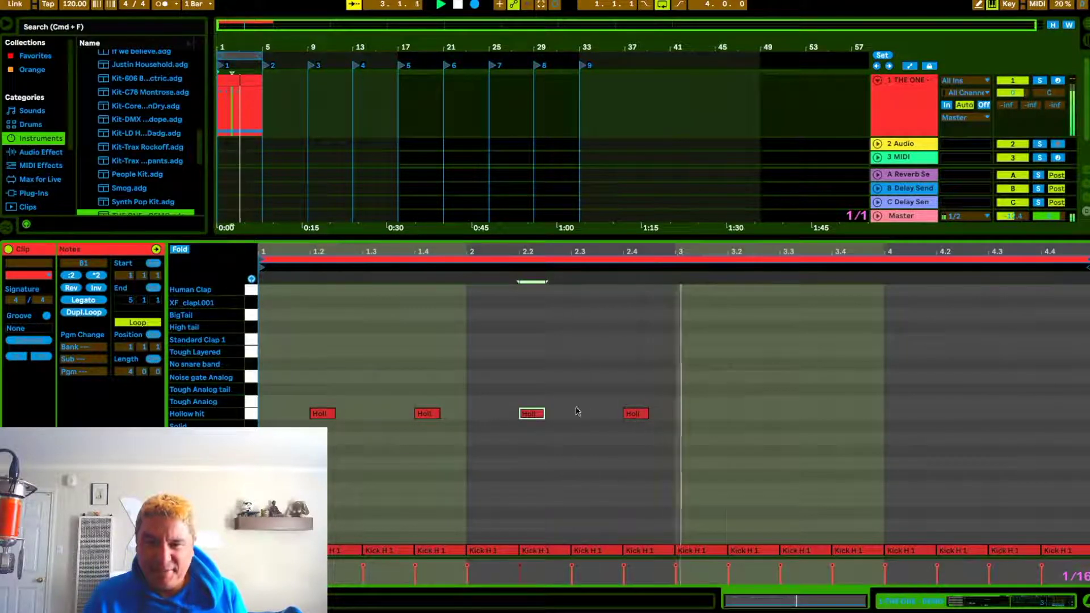
# Duplicate the Hollow hit notes onto beats 2 and 4 of bars 3 and 4.
pyautogui.press('super+a')
pyautogui.press('super+d')
pyautogui.moveTo(710, 416)
pyautogui.mouseDown()
pyautogui.moveTo(764, 416)
pyautogui.moveTo(734, 416)
pyautogui.mouseUp()
pyautogui.click(713, 365)
pyautogui.click(702, 361)
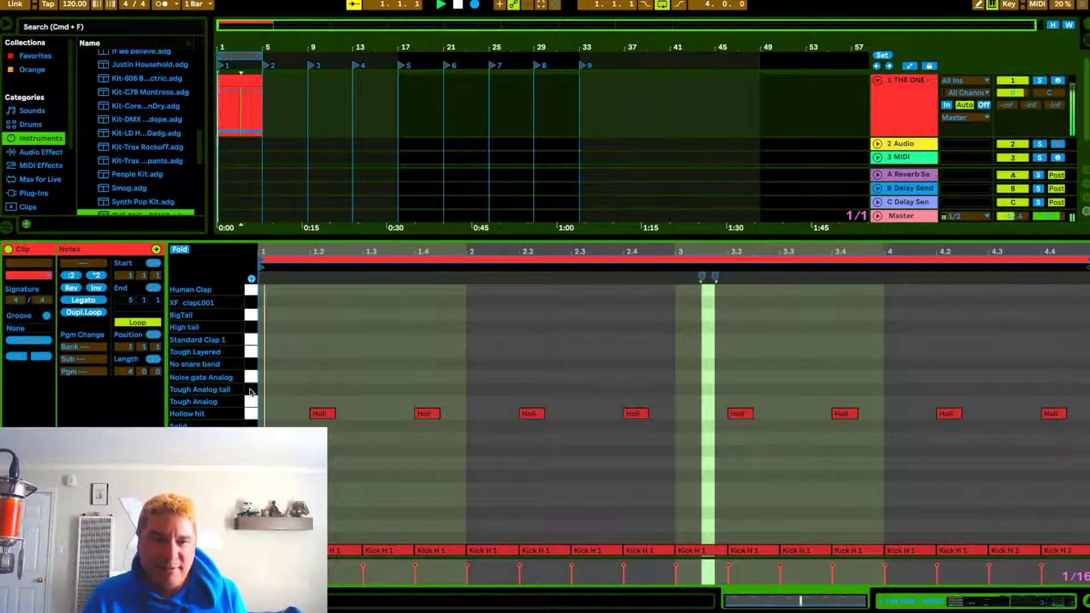
# Add four Full Open 1 hi-hat notes on the offbeats of bar 1.
pyautogui.scroll(1, 230, 345)
pyautogui.scroll(4, 230, 345)
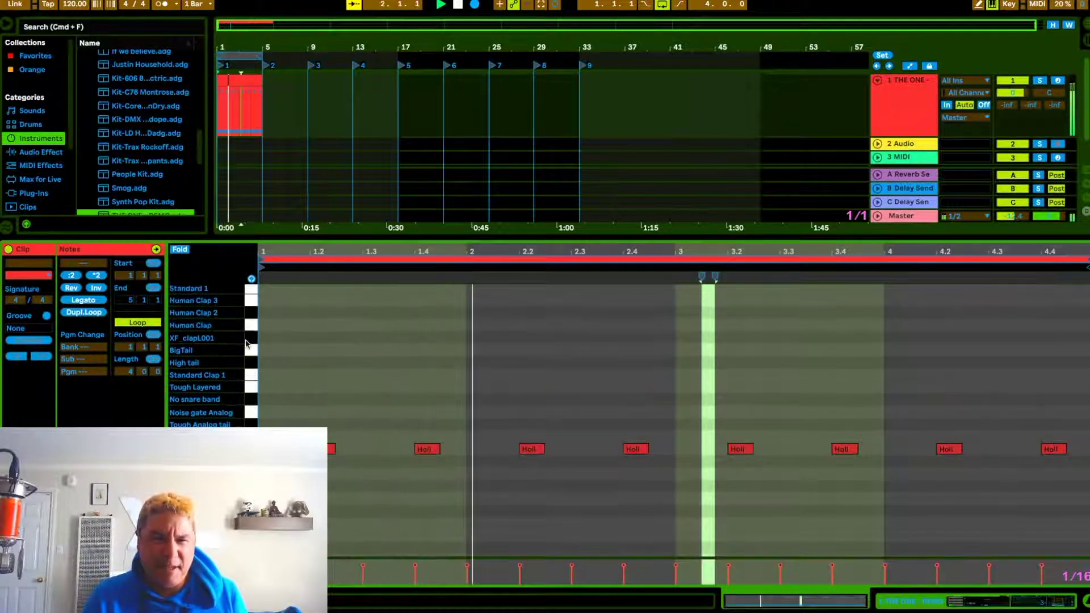
pyautogui.scroll(10, 256, 316)
pyautogui.scroll(8, 256, 329)
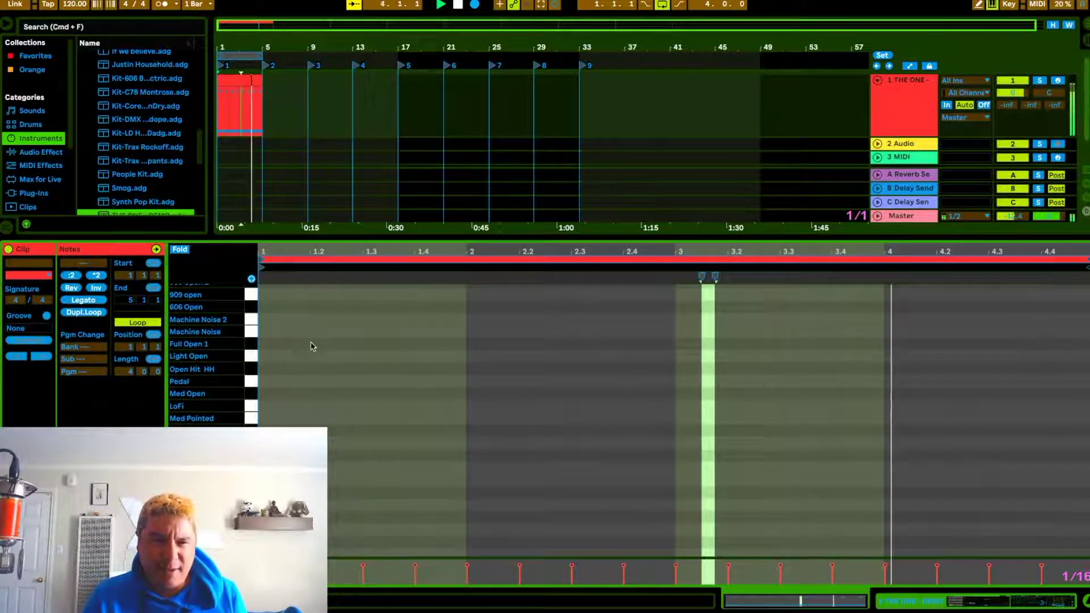
pyautogui.doubleClick(287, 344)
pyautogui.doubleClick(348, 343)
pyautogui.doubleClick(411, 343)
pyautogui.moveTo(410, 343); pyautogui.dragTo(404, 345)
pyautogui.doubleClick(454, 343)
# Duplicate the offbeat Full Open 1 notes to fill bars 2 to 4.
pyautogui.moveTo(284, 322); pyautogui.dragTo(509, 348)
pyautogui.hotkey('ctrl', 'd')
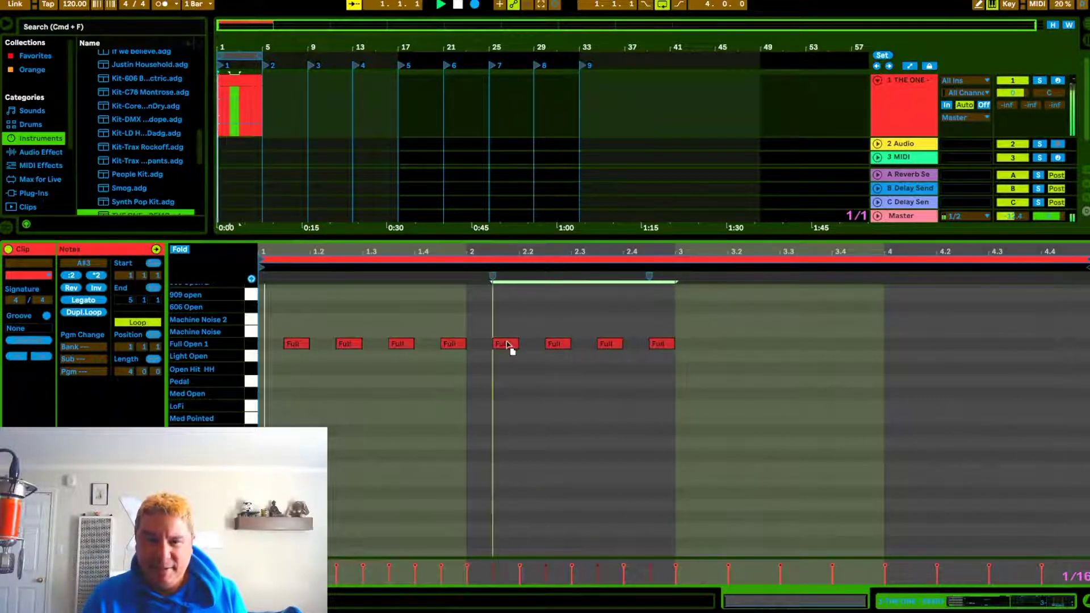
pyautogui.moveTo(291, 327); pyautogui.dragTo(703, 354)
pyautogui.hotkey('ctrl', 'd')
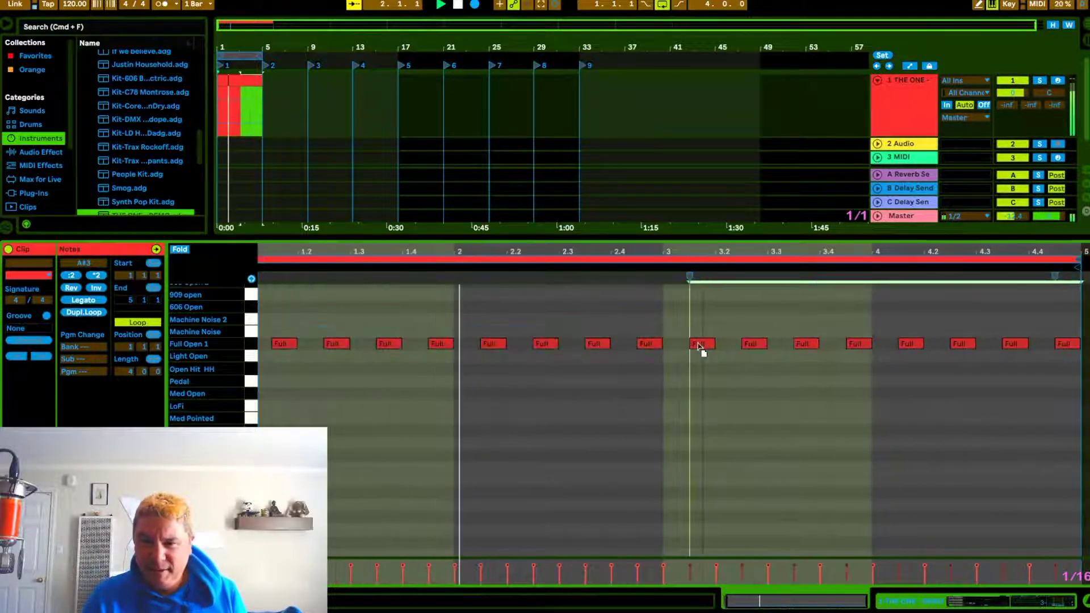
pyautogui.click(847, 400)
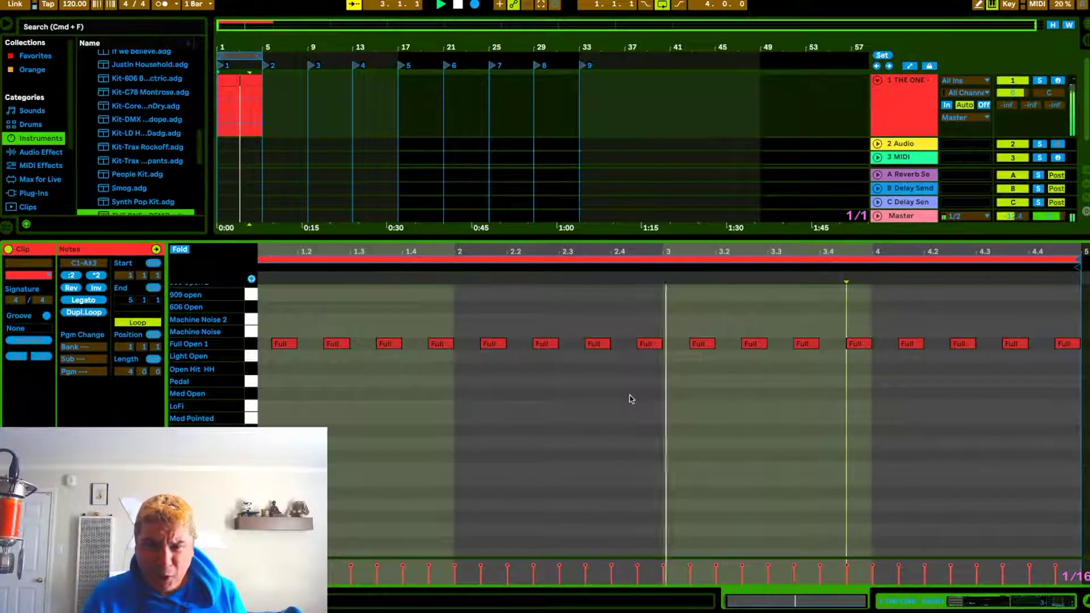
# Deselect the drum clip and shrink the clip editor to enlarge the arrangement area.
pyautogui.click(208, 132)
pyautogui.click(340, 109)
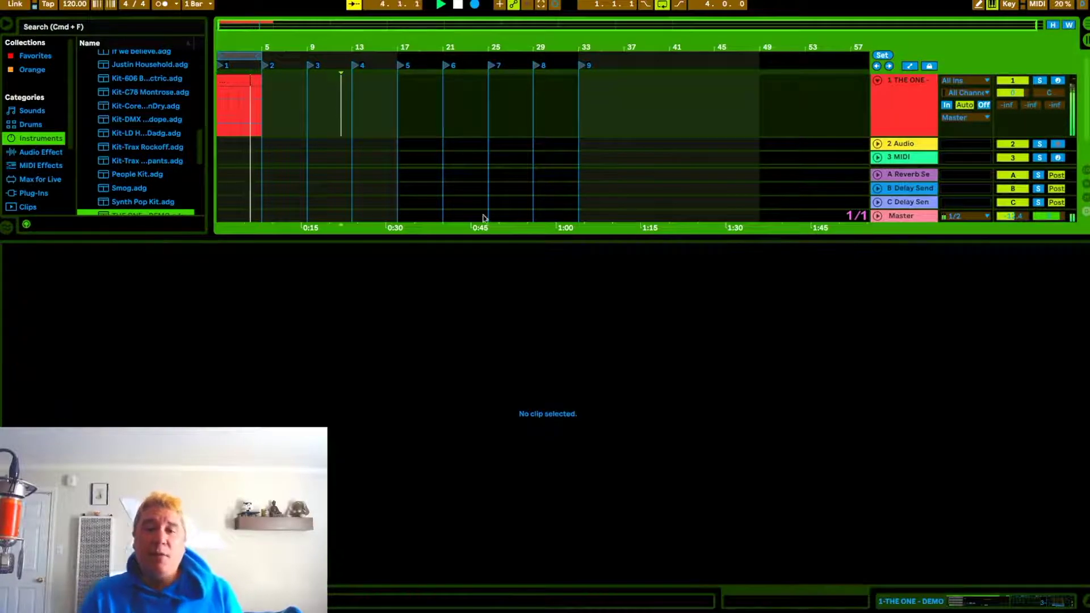
pyautogui.moveTo(477, 242); pyautogui.dragTo(513, 479)
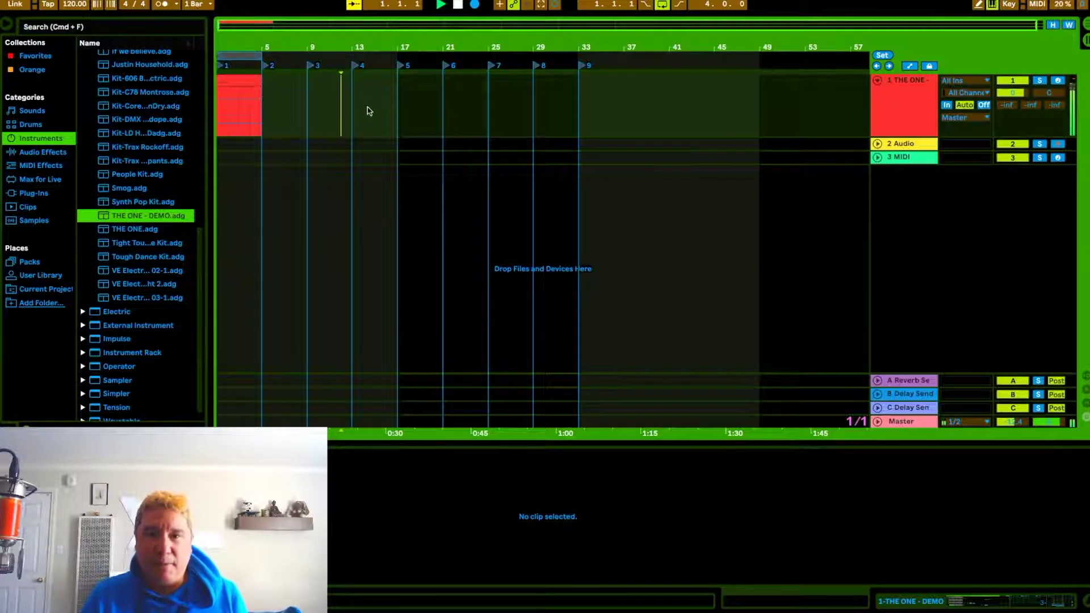
# Unfold the 2 Audio and 3 MIDI tracks in the Arrangement and stop playback.
pyautogui.click(877, 143)
pyautogui.click(877, 208)
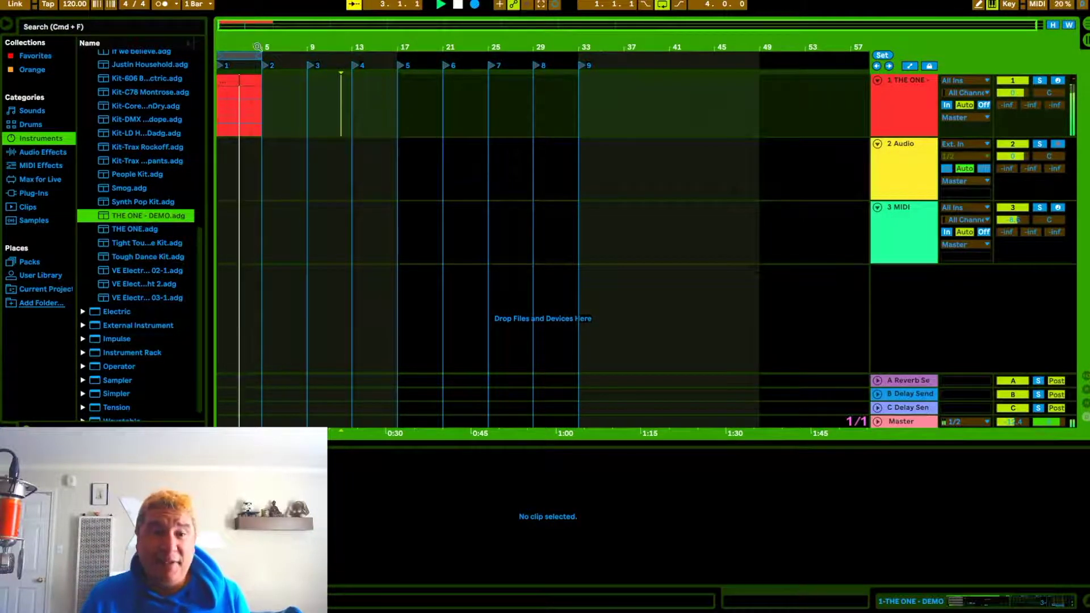
pyautogui.press('space')
# Copy the four-bar drum clip from the Arrangement into the first Session clip slot of track 1.
pyautogui.click(239, 80)
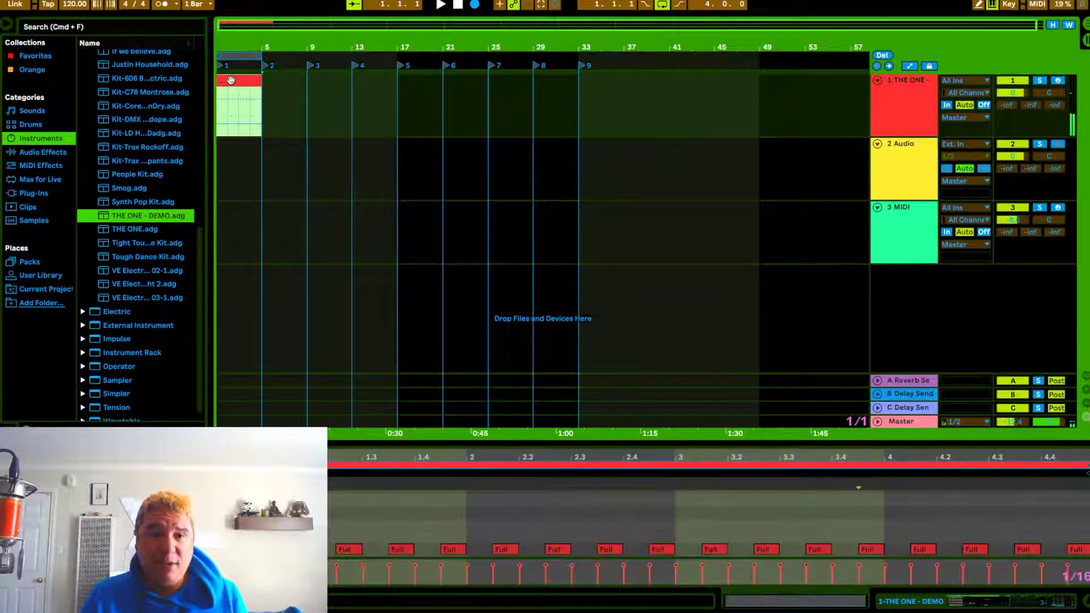
pyautogui.moveTo(242, 84); pyautogui.dragTo(264, 45)
pyautogui.press('Tab')
# Rename the drum clip in the first Session slot as "Clip 1 Beats".
pyautogui.press('super+r')
pyautogui.write('Clip Beats')
pyautogui.press('Return')
pyautogui.press('super+r')
pyautogui.click(275, 40)
pyautogui.press('Return')
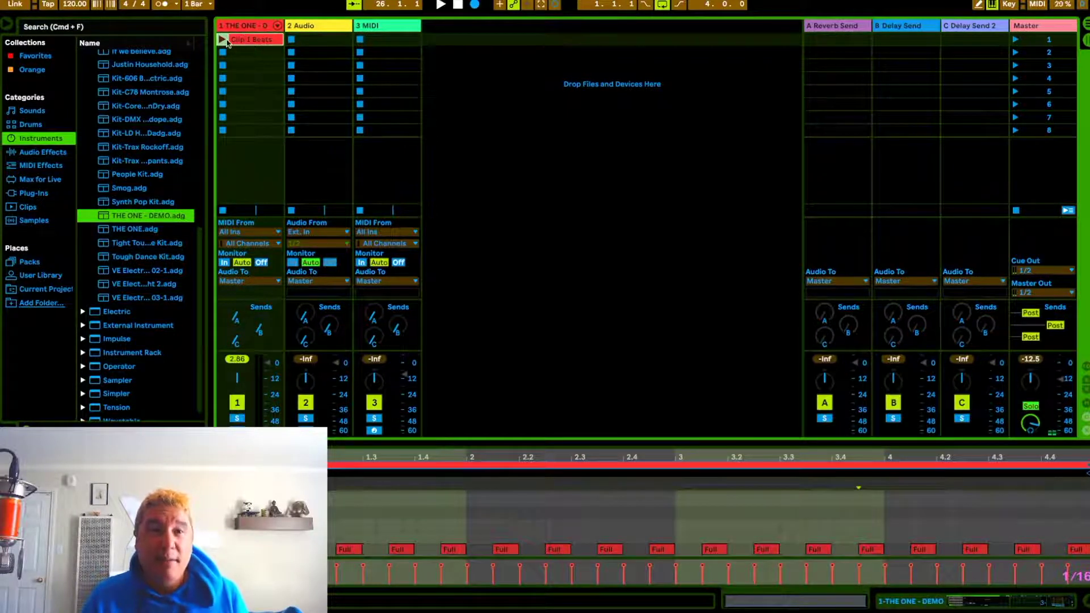
# Launch Clip 1 Beats in the Session and enlarge the clip editor to show its hi-hat, snare and kick notes.
pyautogui.click(222, 40)
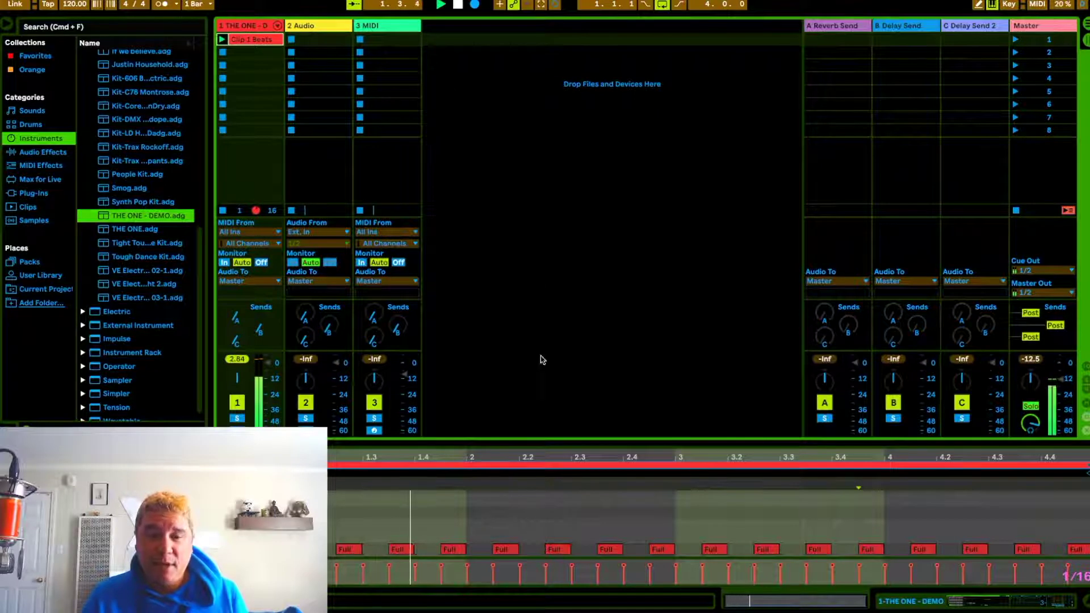
pyautogui.moveTo(592, 438); pyautogui.dragTo(596, 263)
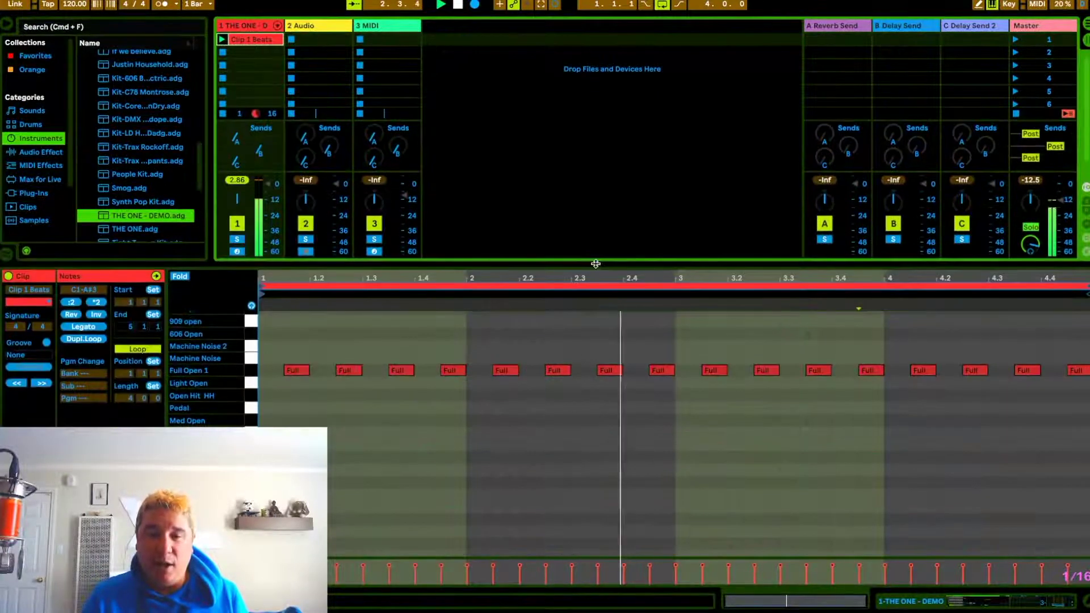
pyautogui.scroll(-10, 420, 418)
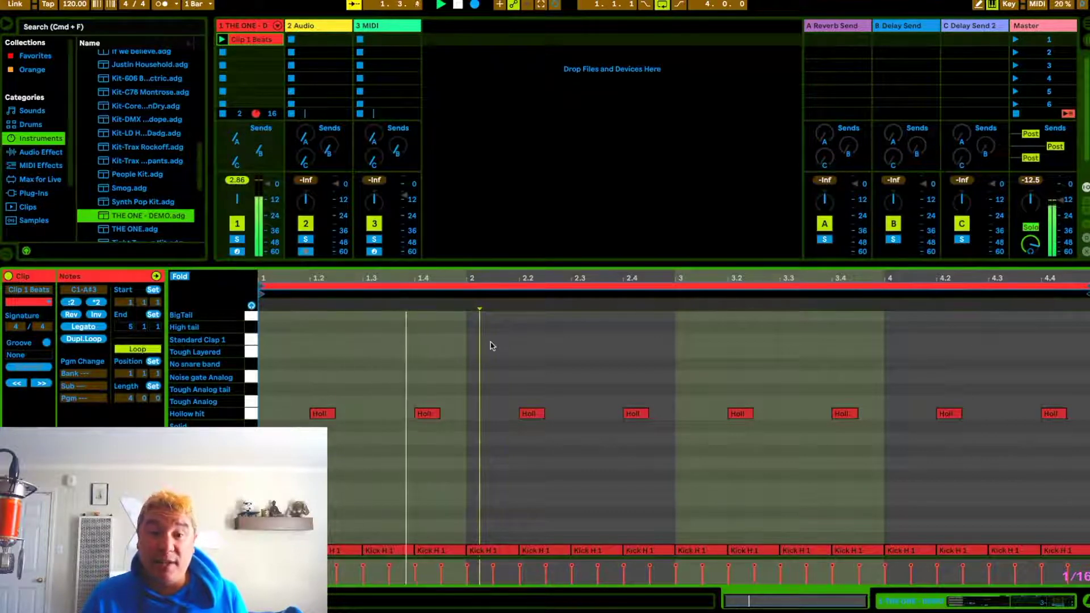
# Return to the Arrangement and select the four-bar drum clip on track 1 with playback stopped.
pyautogui.press('Tab')
pyautogui.click(315, 91)
pyautogui.click(243, 82)
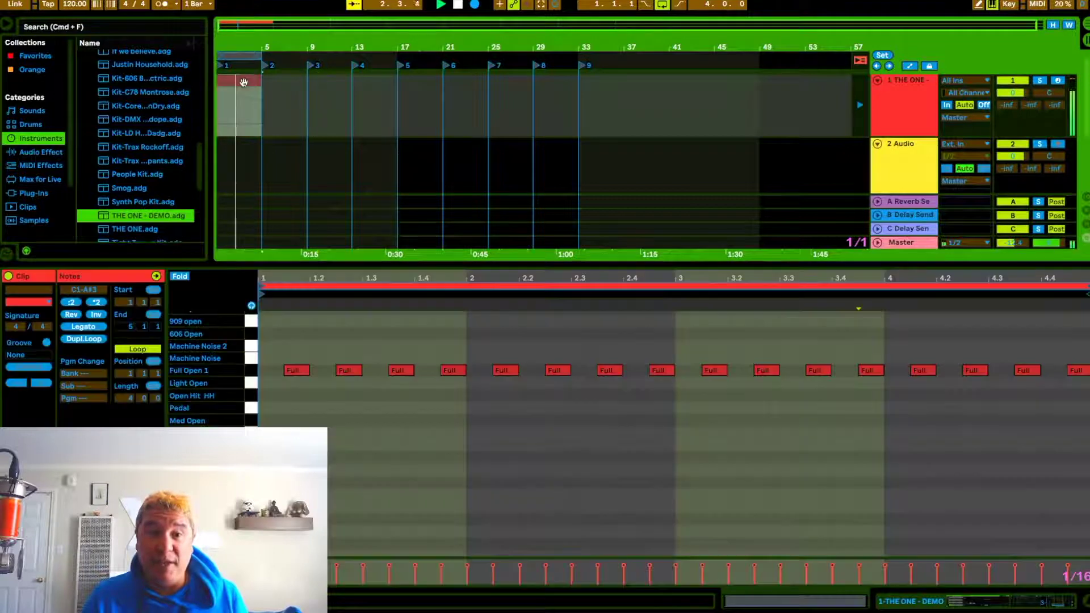
pyautogui.click(291, 88)
pyautogui.press('space')
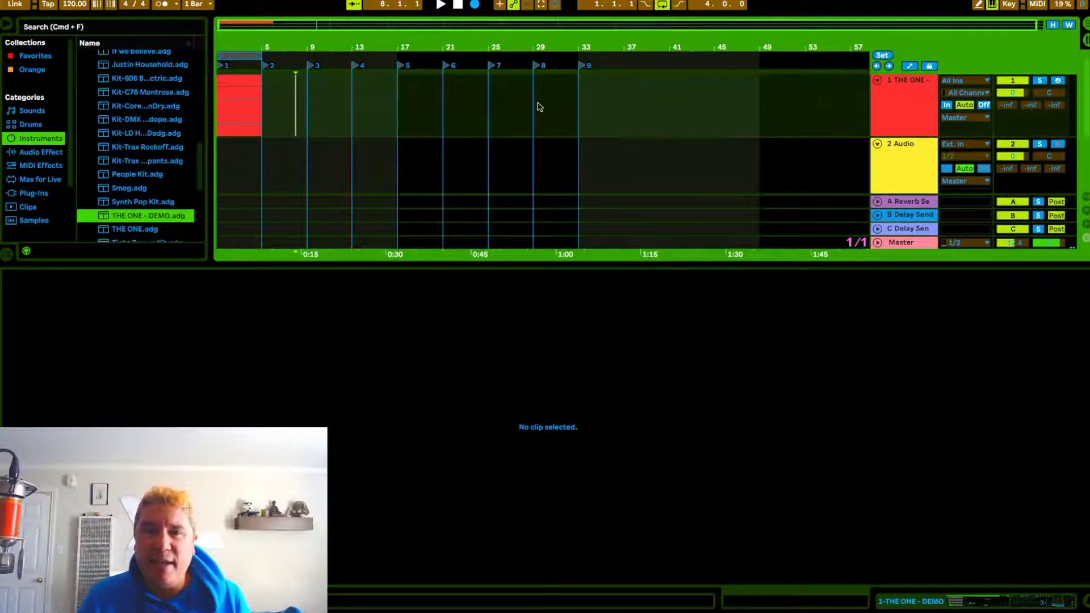
pyautogui.click(236, 83)
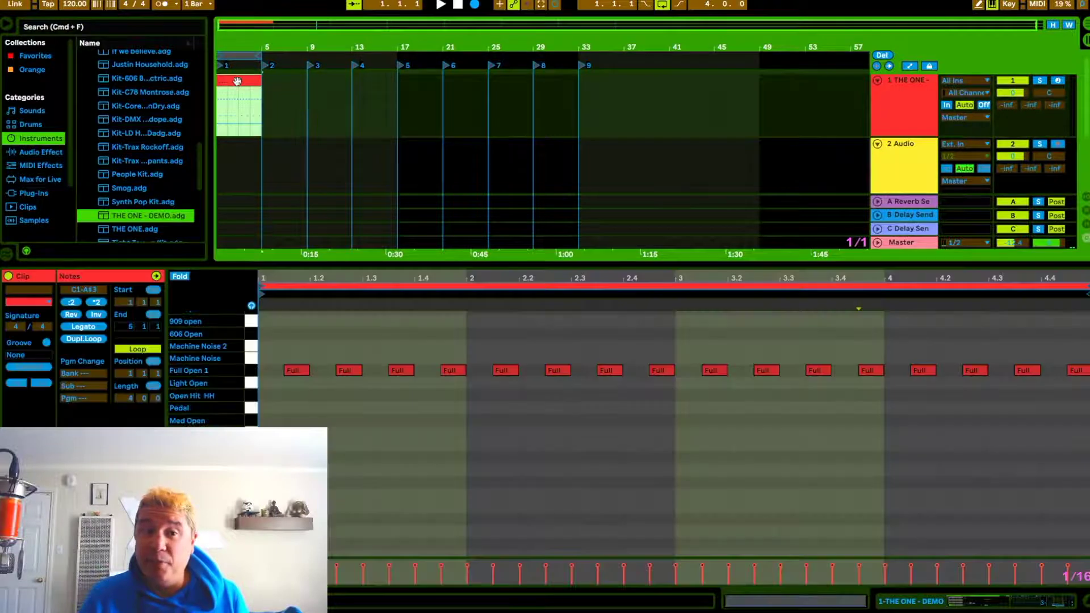
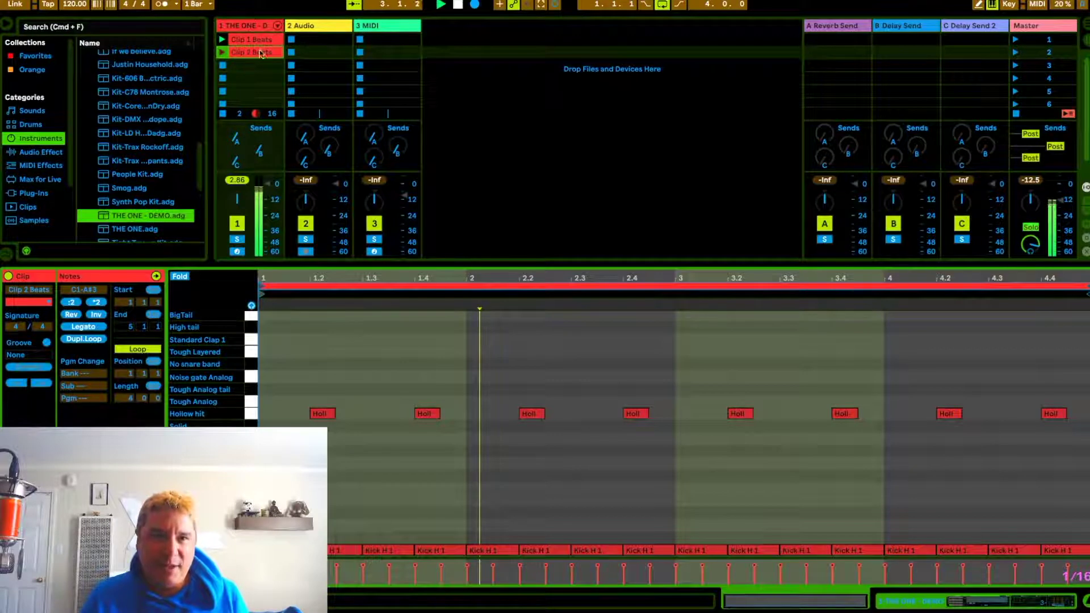
# Recolor the Clip 2 Beats clip orange so it stands apart from the first clip, and select it.
pyautogui.rightClick(261, 53)
pyautogui.click(285, 260)
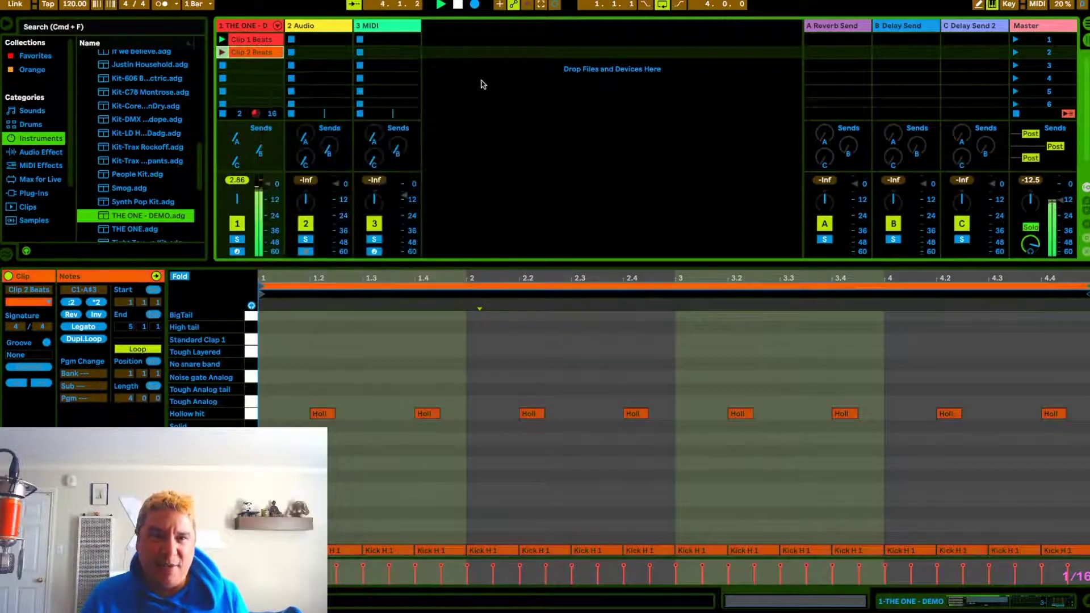
pyautogui.click(467, 81)
pyautogui.click(258, 54)
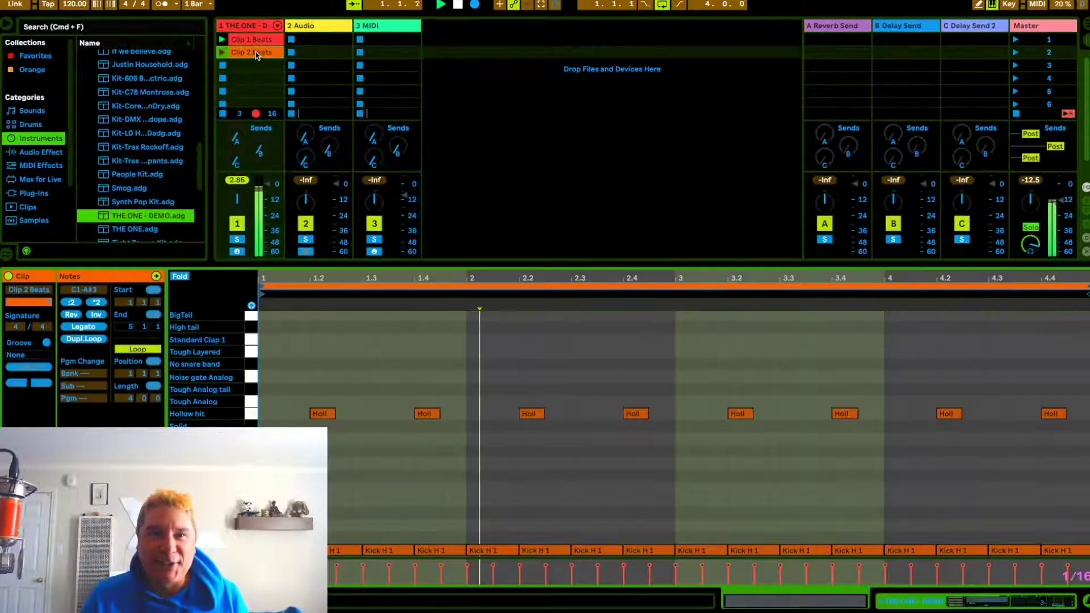
# With Clip 2 Beats playing, copy all its Hollow hit notes up to the Human Clap 2 row.
pyautogui.click(364, 329)
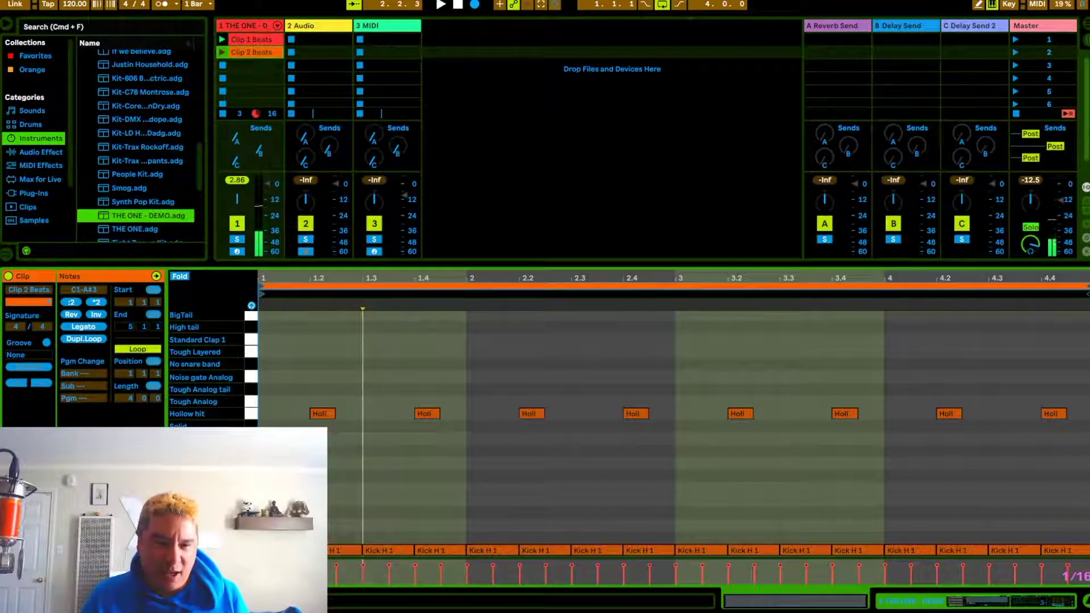
pyautogui.press('space')
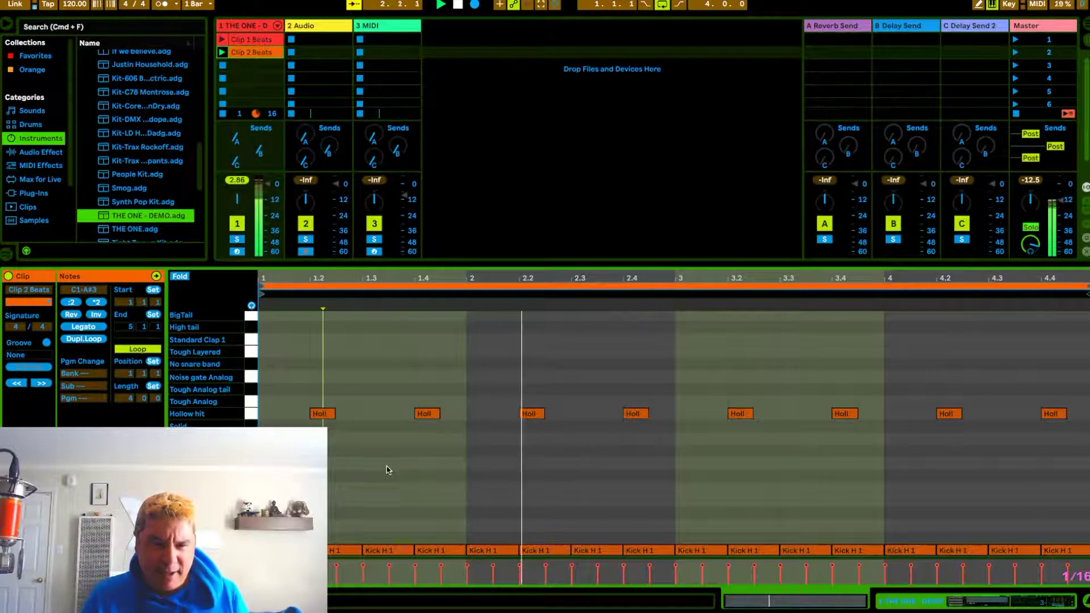
pyautogui.click(249, 414)
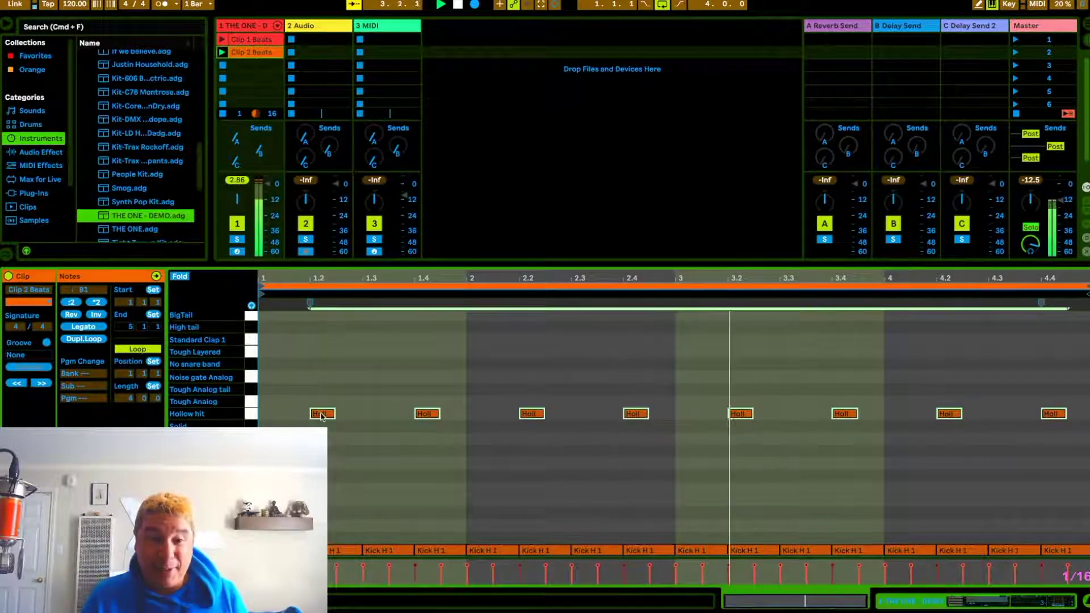
pyautogui.scroll(3, 328, 367)
pyautogui.rightClick(324, 348)
pyautogui.click(330, 352)
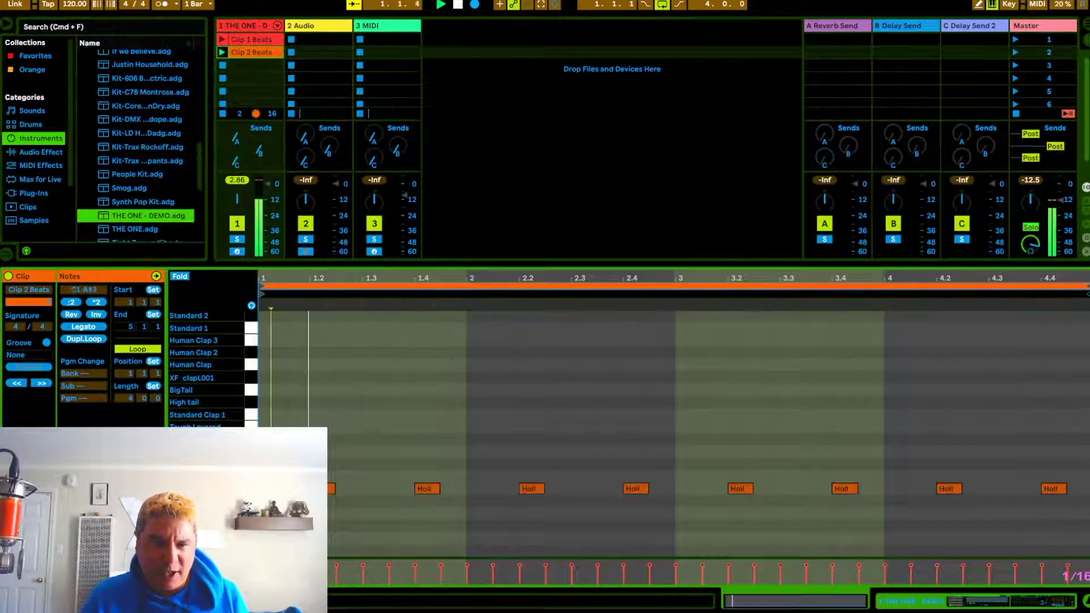
pyautogui.moveTo(318, 489); pyautogui.dragTo(317, 354)
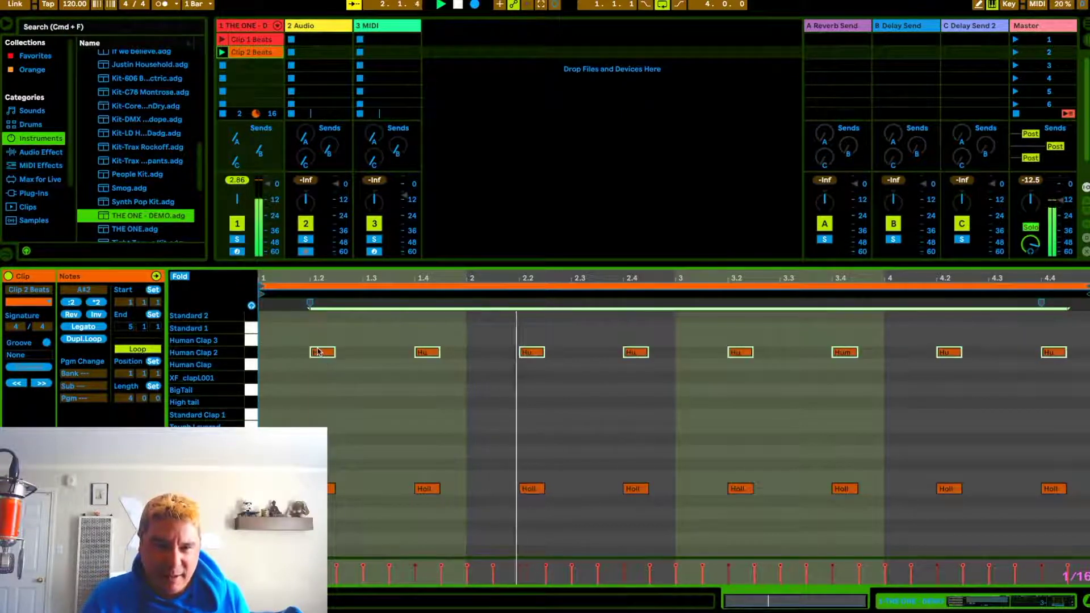
# Lengthen the Human Clap 2 notes and copy them up to the Standard 2 row.
pyautogui.moveTo(334, 352)
pyautogui.mouseDown()
pyautogui.moveTo(383, 353)
pyautogui.moveTo(329, 344)
pyautogui.mouseUp()
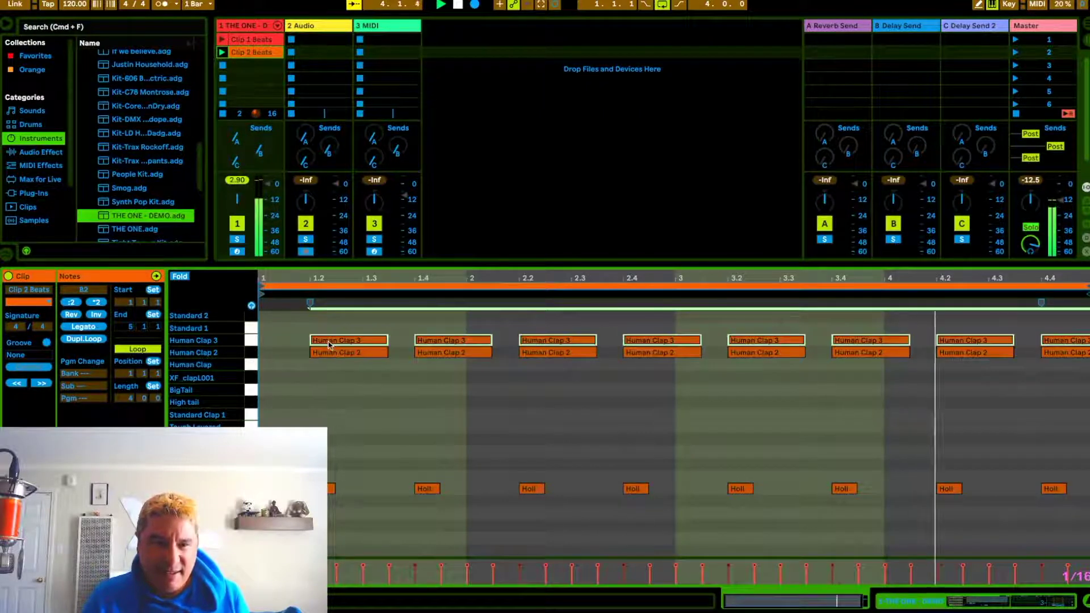
pyautogui.scroll(4, 328, 344)
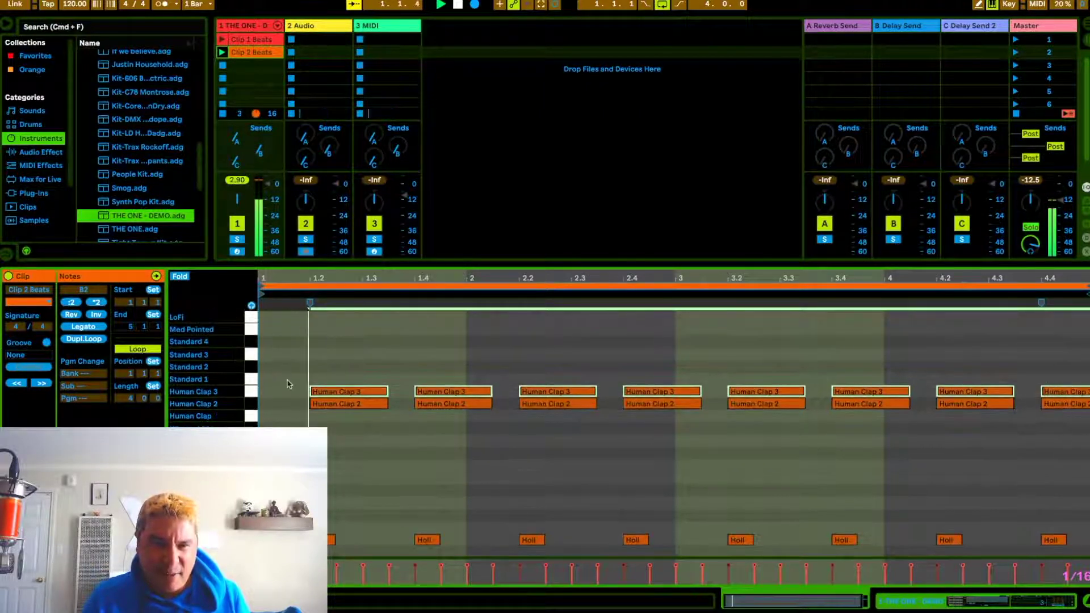
pyautogui.moveTo(338, 393); pyautogui.dragTo(338, 369)
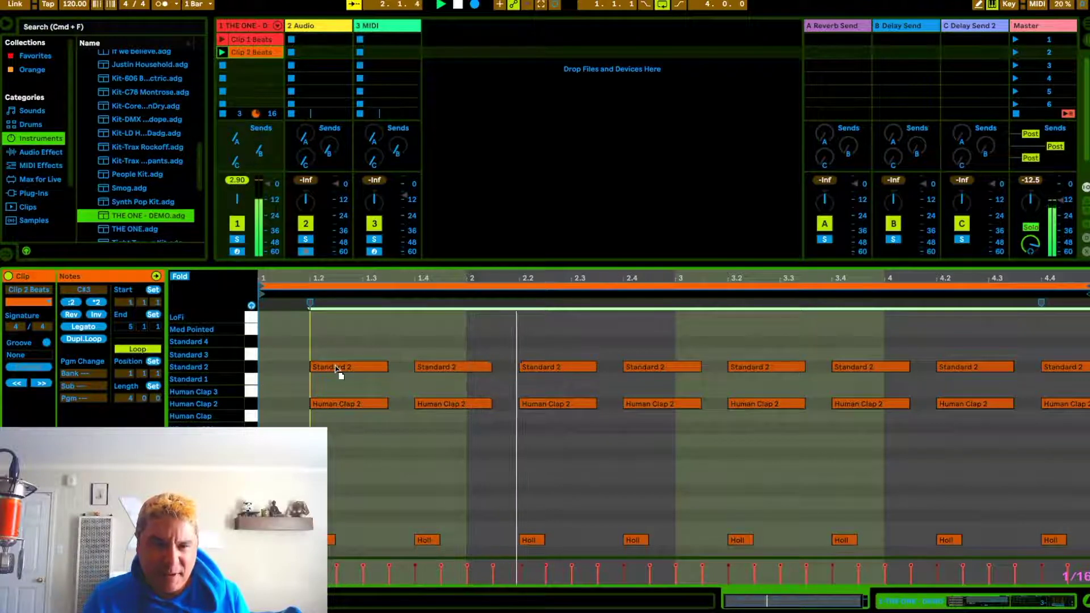
# Unfold track 1's drum rack chains in the Session mixer to examine the clap levels, and fold them again with the clip editor hidden.
pyautogui.click(277, 25)
pyautogui.hscroll(10, 583, 218)
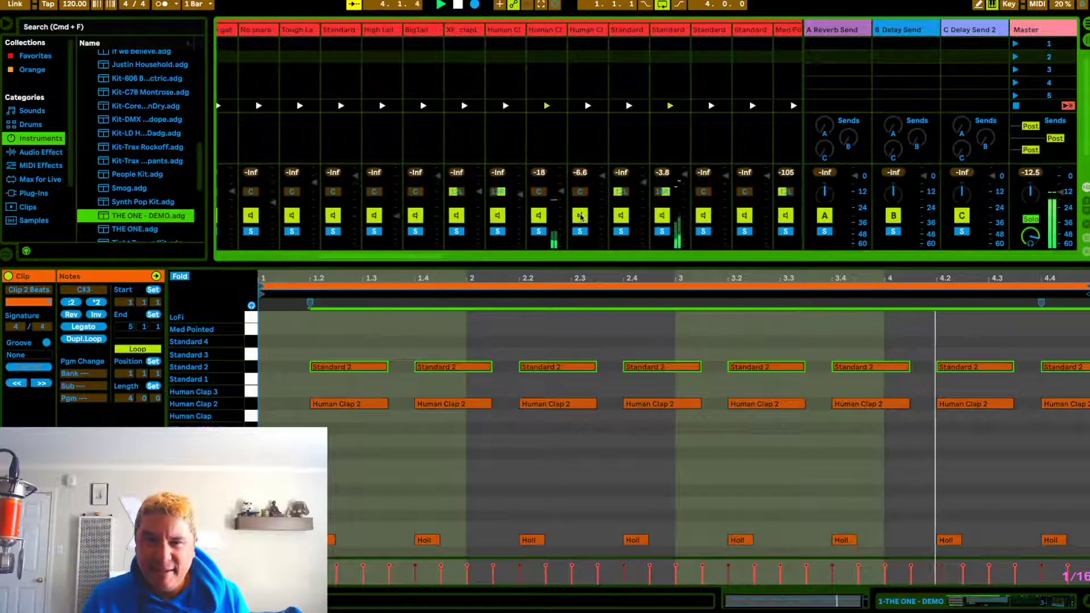
pyautogui.hscroll(5, 580, 217)
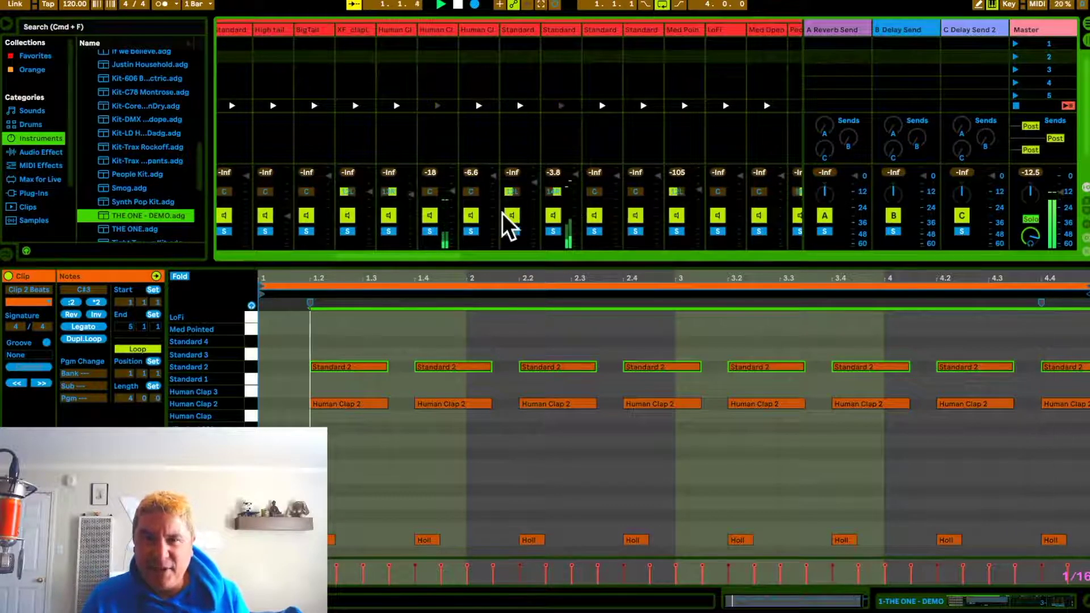
pyautogui.click(387, 366)
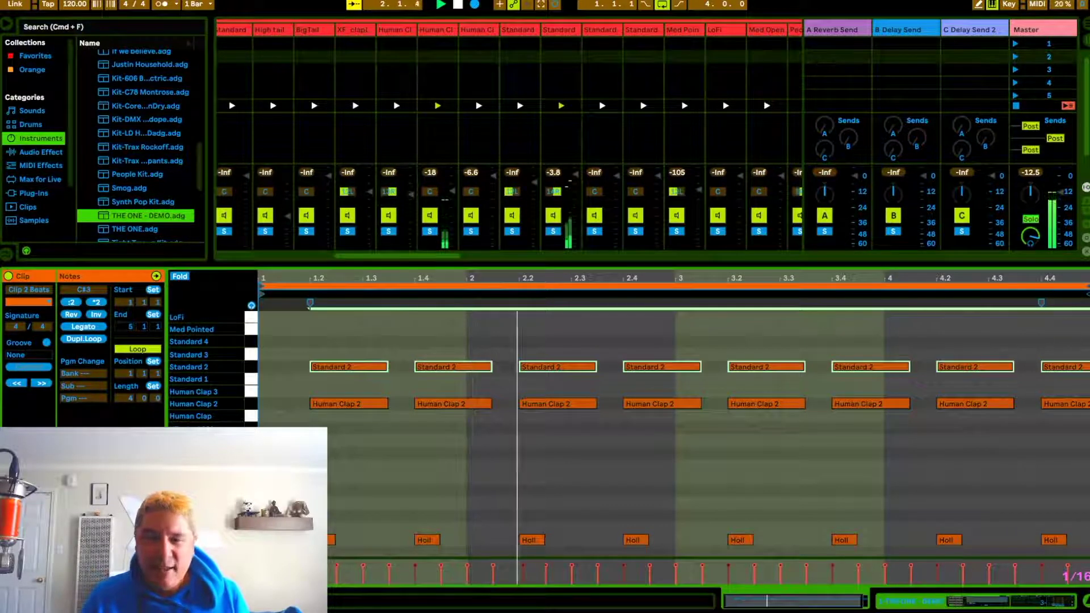
pyautogui.click(1085, 601)
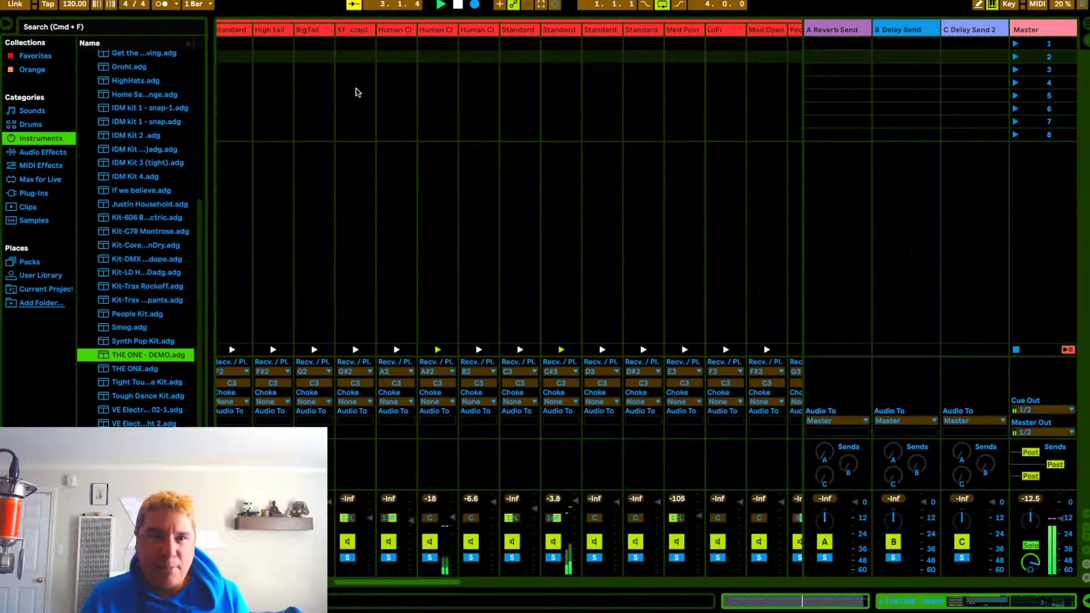
pyautogui.hscroll(-15, 335, 90)
pyautogui.click(277, 28)
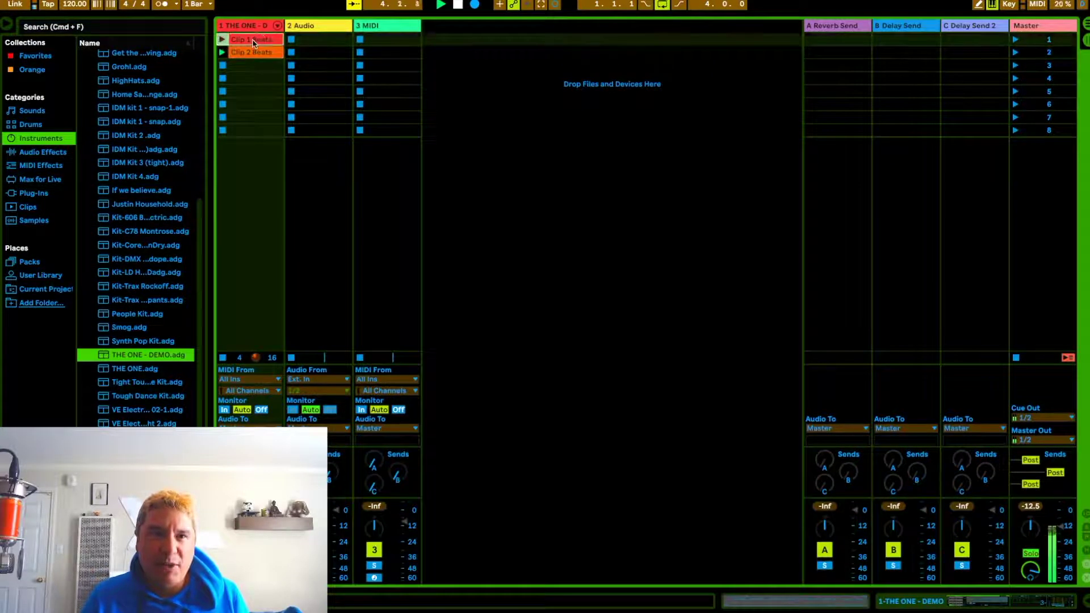
# Rename the first two Session clips on track 1 as "K&S&OH" and "K&S&C&OH".
pyautogui.click(254, 41)
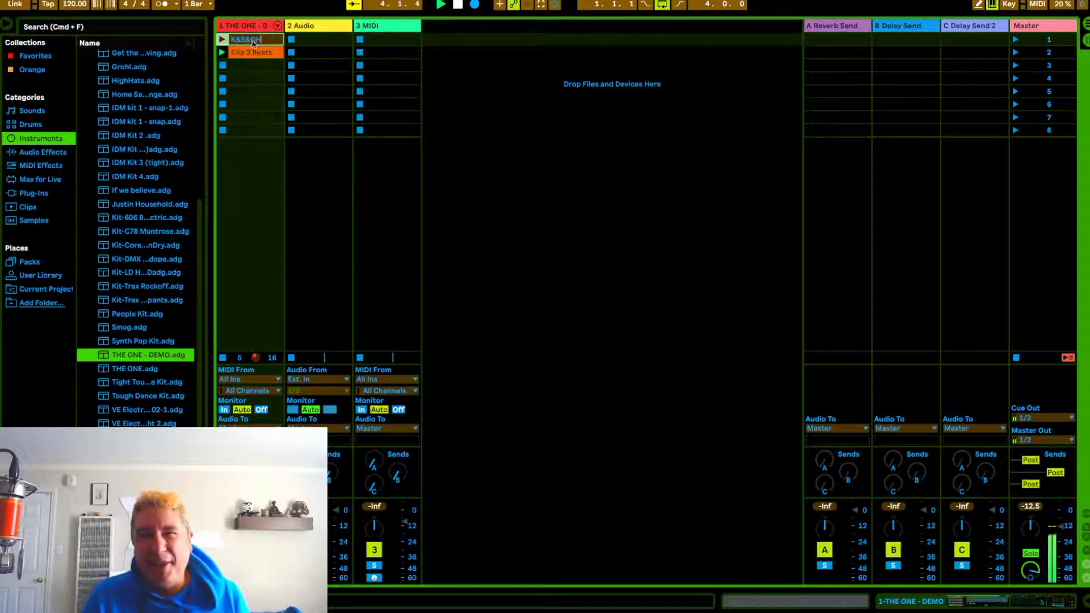
pyautogui.click(255, 52)
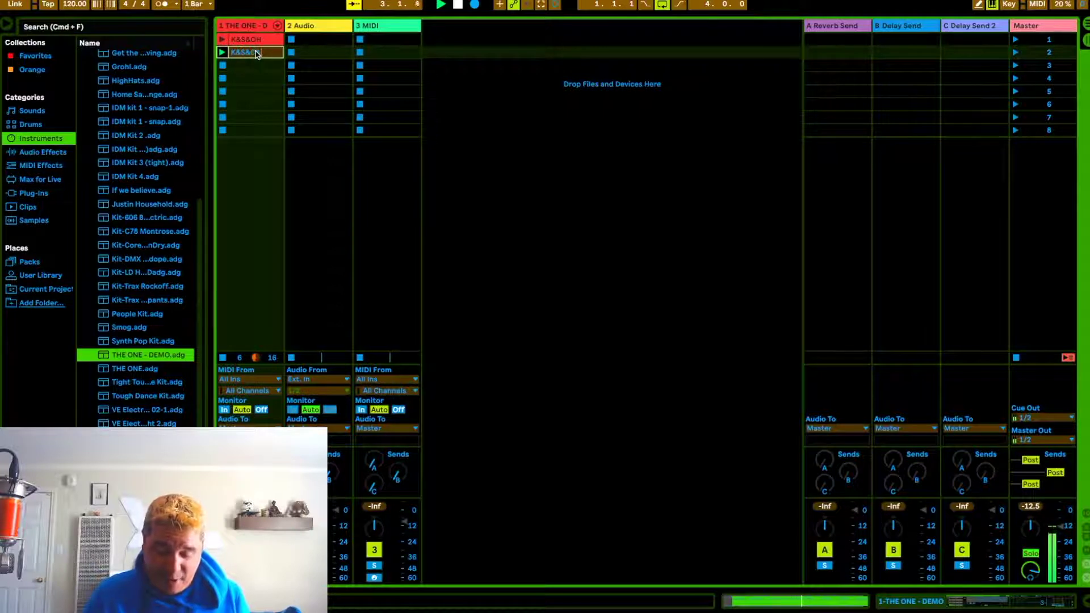
pyautogui.click(317, 58)
# Launch K&S&OH and switch back to K&S&C&OH to compare the two drum clips.
pyautogui.click(259, 41)
pyautogui.click(253, 54)
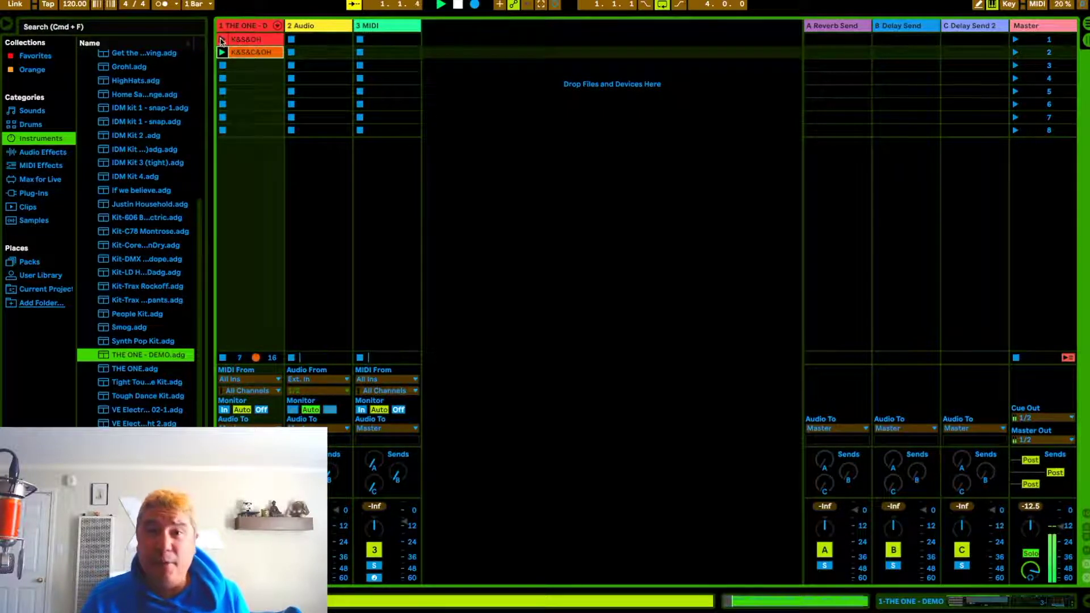
pyautogui.click(232, 44)
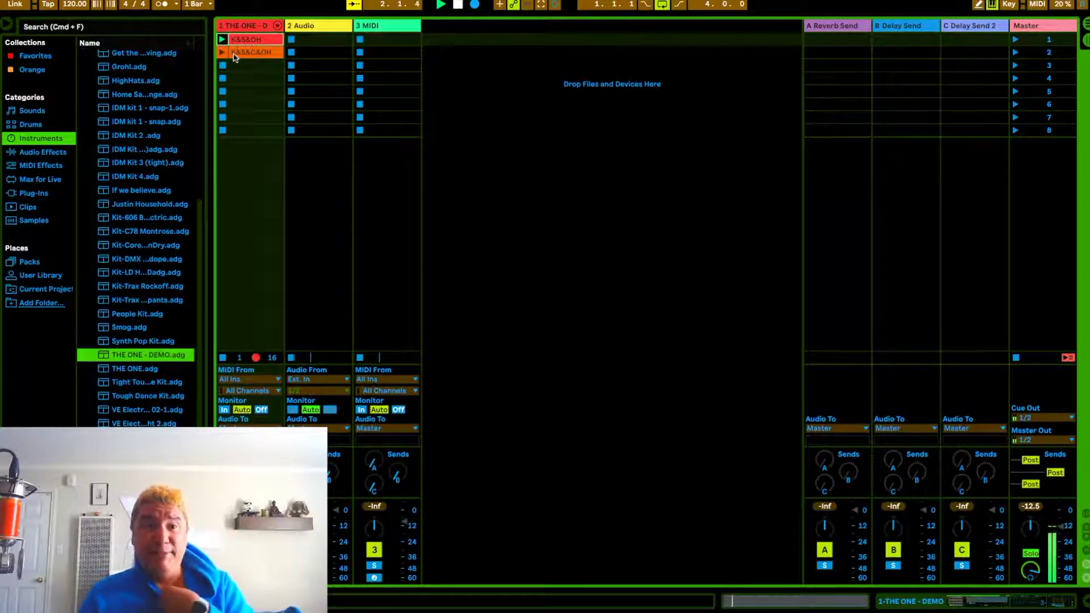
pyautogui.click(221, 52)
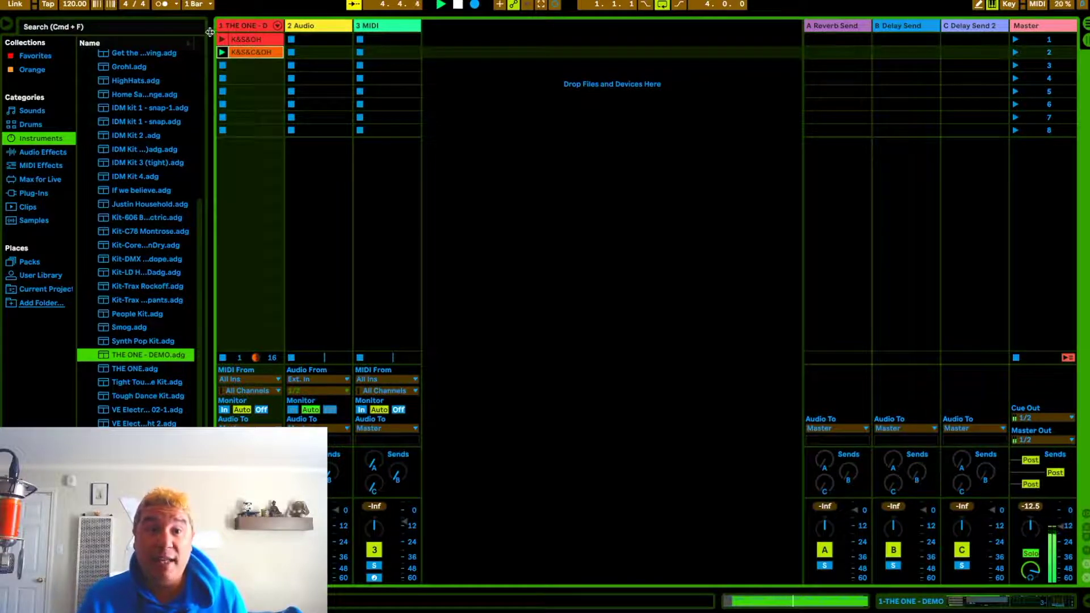
# Open the K&S&OH clip's notes, shrink the clip editor to a lower height and deselect the clip.
pyautogui.doubleClick(247, 39)
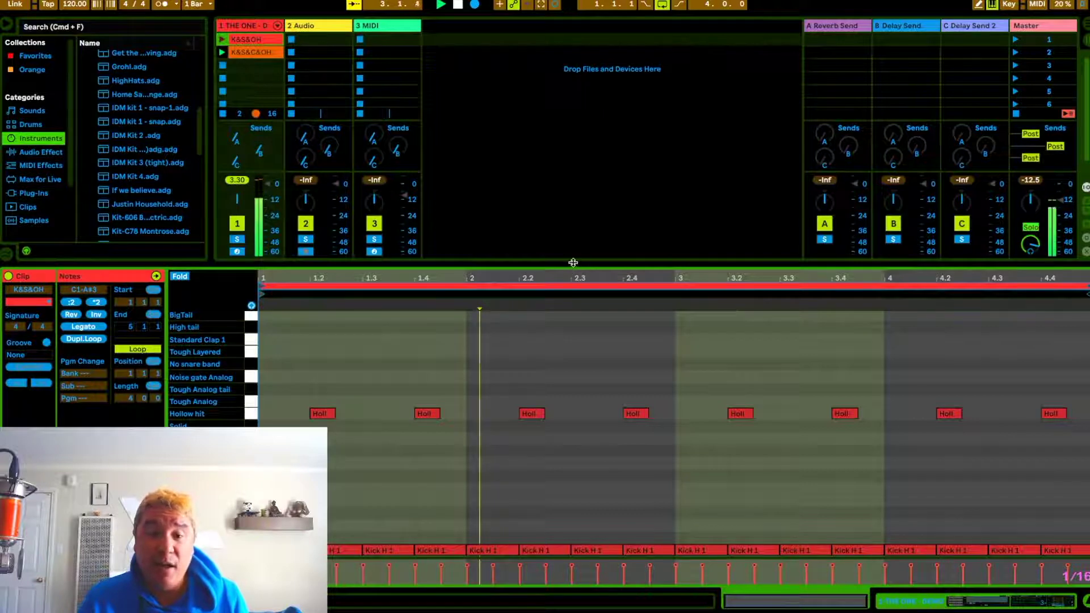
pyautogui.moveTo(570, 271); pyautogui.dragTo(583, 495)
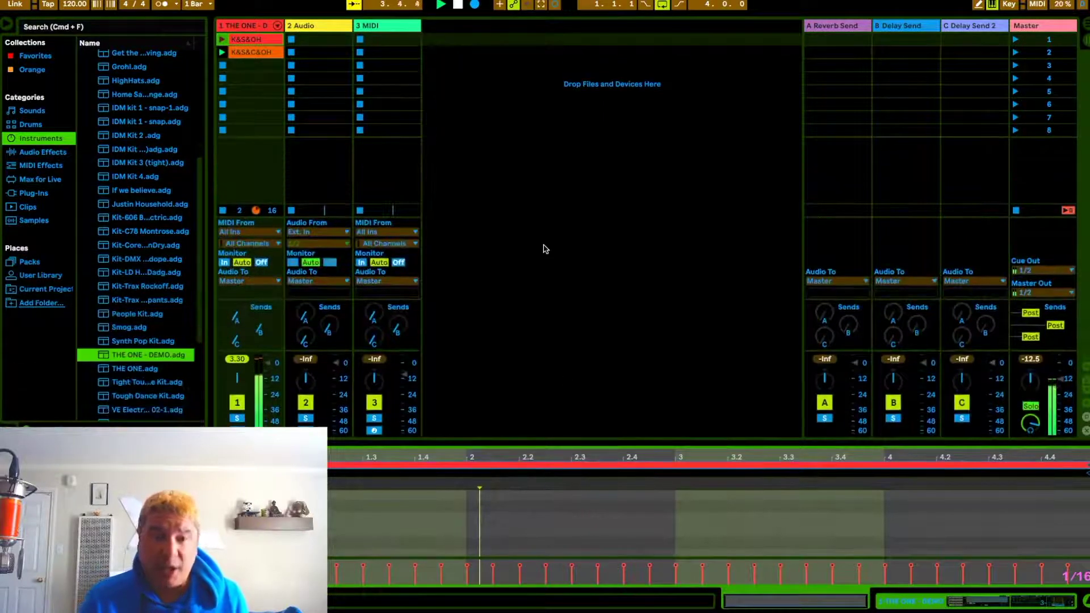
pyautogui.click(530, 100)
pyautogui.click(252, 41)
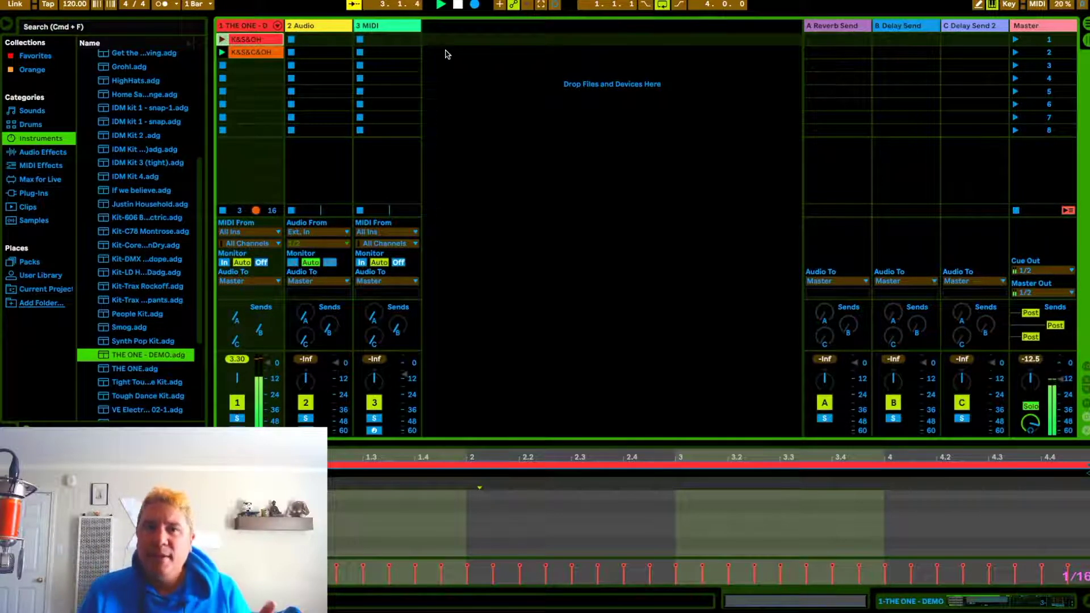
pyautogui.click(487, 96)
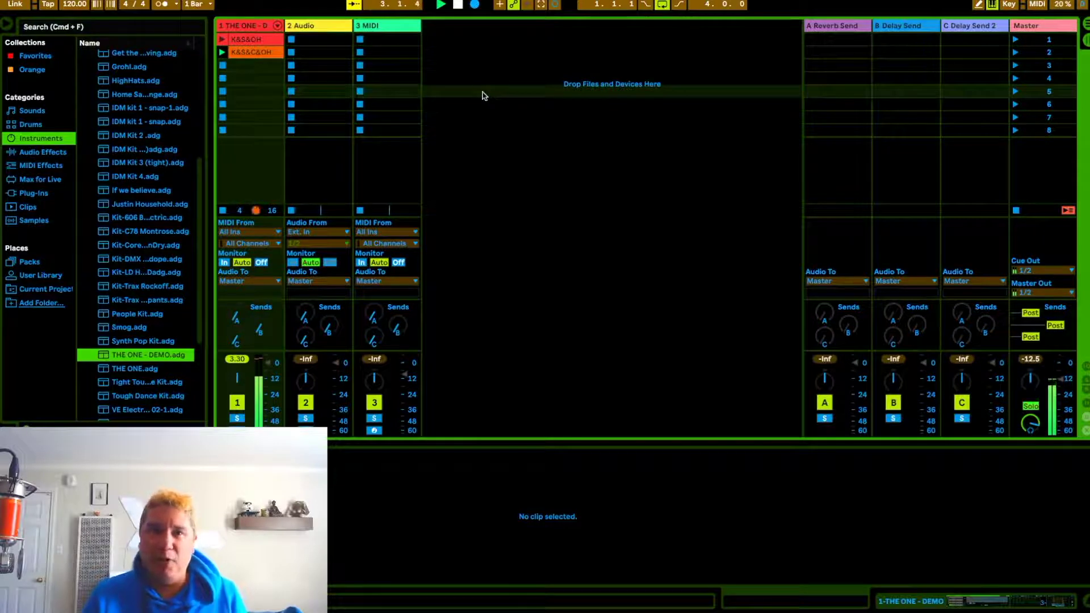
# Copy the Session clips into track 1 of the Arrangement, with K&S&OH at bar 1 and K&S&C&OH at bar 5.
pyautogui.press('Tab')
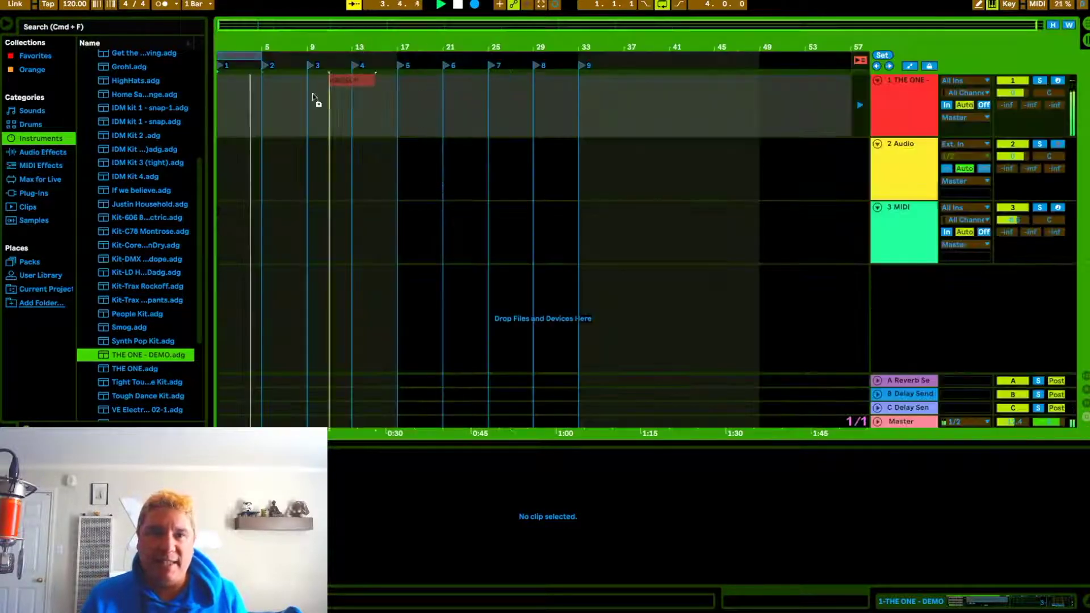
pyautogui.click(227, 97)
pyautogui.press('Tab')
pyautogui.press('Tab')
pyautogui.moveTo(416, 65); pyautogui.dragTo(265, 111)
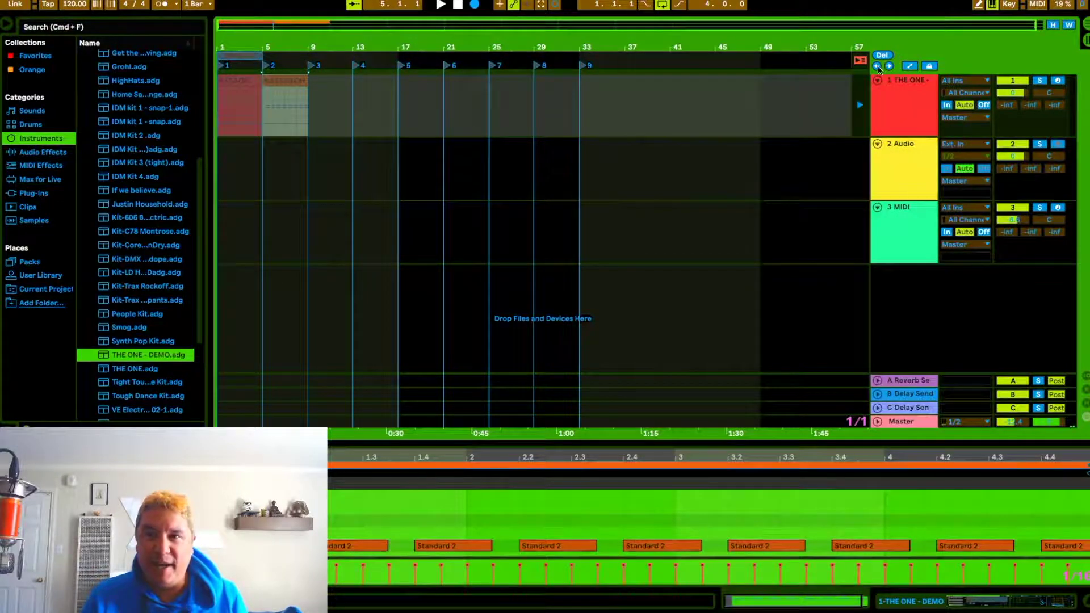
# Return playback to the Arrangement and loop the four bars from bar 5 over the K&S&C&OH clip.
pyautogui.click(860, 59)
pyautogui.moveTo(263, 59); pyautogui.dragTo(364, 66)
pyautogui.press('space')
pyautogui.click(377, 80)
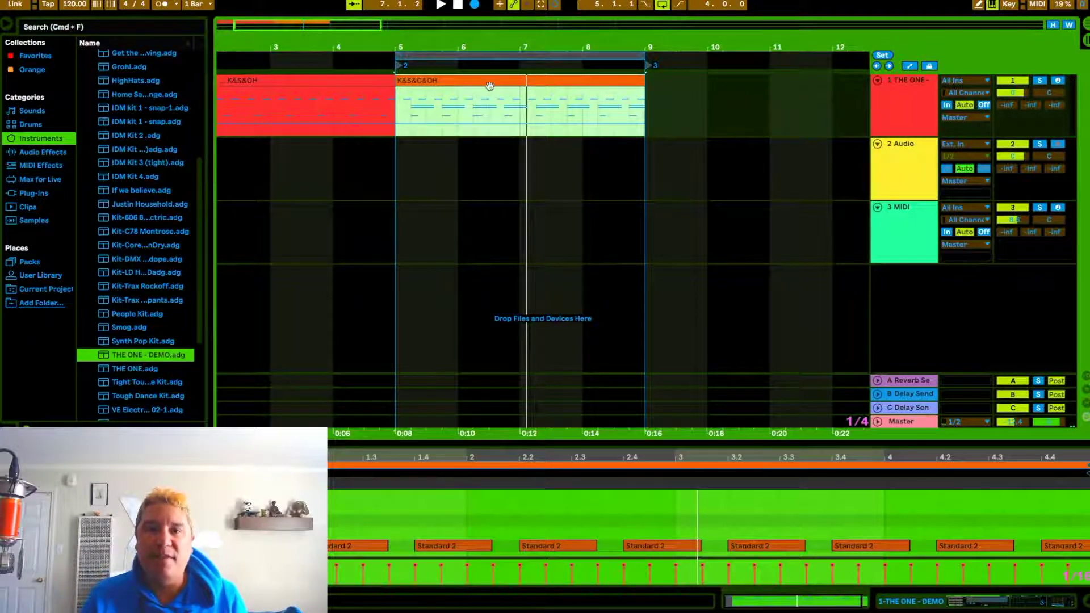
# Move the four-bar Arrangement loop to start at bar 3 so it spans the transition between both clips.
pyautogui.moveTo(452, 58); pyautogui.dragTo(391, 57)
pyautogui.moveTo(474, 59); pyautogui.dragTo(426, 58)
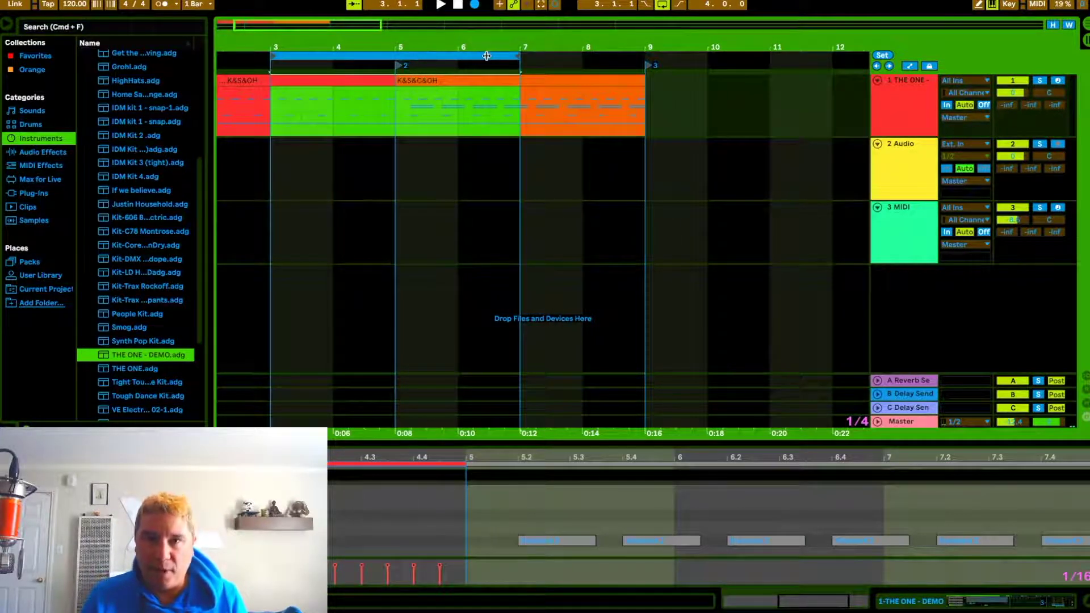
pyautogui.click(564, 79)
# Launch K&S&C&OH in the Session, check how it overrides the Arrangement, and return to the Session.
pyautogui.press('Tab')
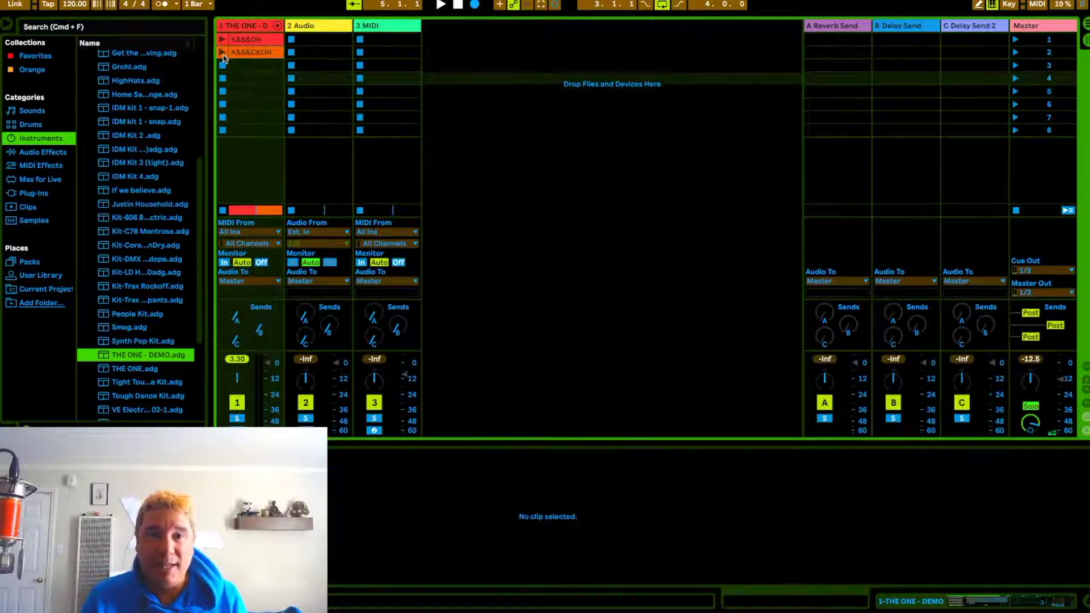
pyautogui.click(223, 53)
pyautogui.press('Tab')
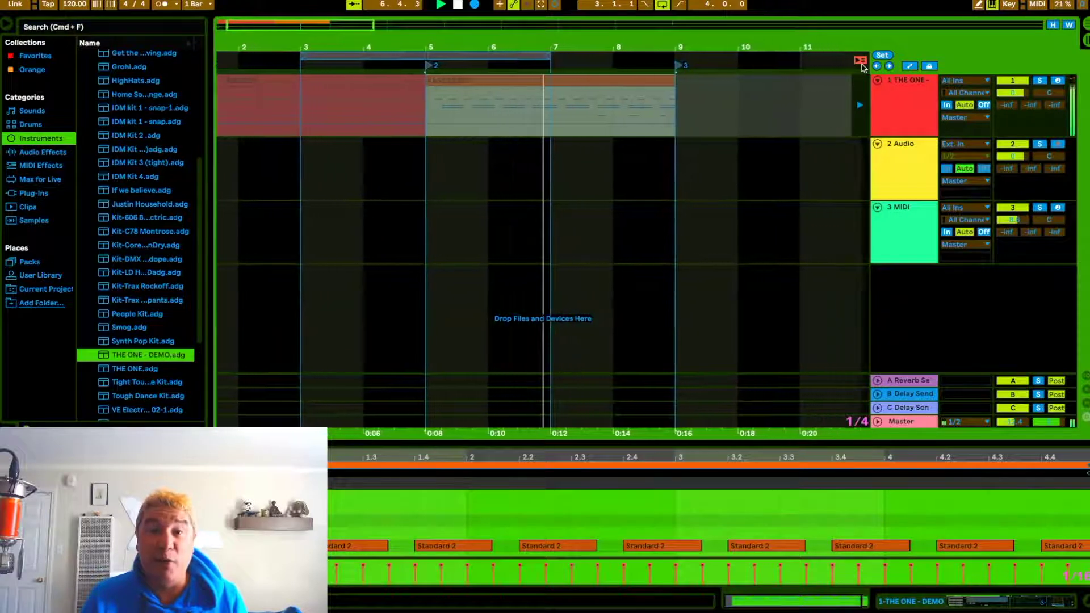
pyautogui.press('Tab')
pyautogui.click(502, 115)
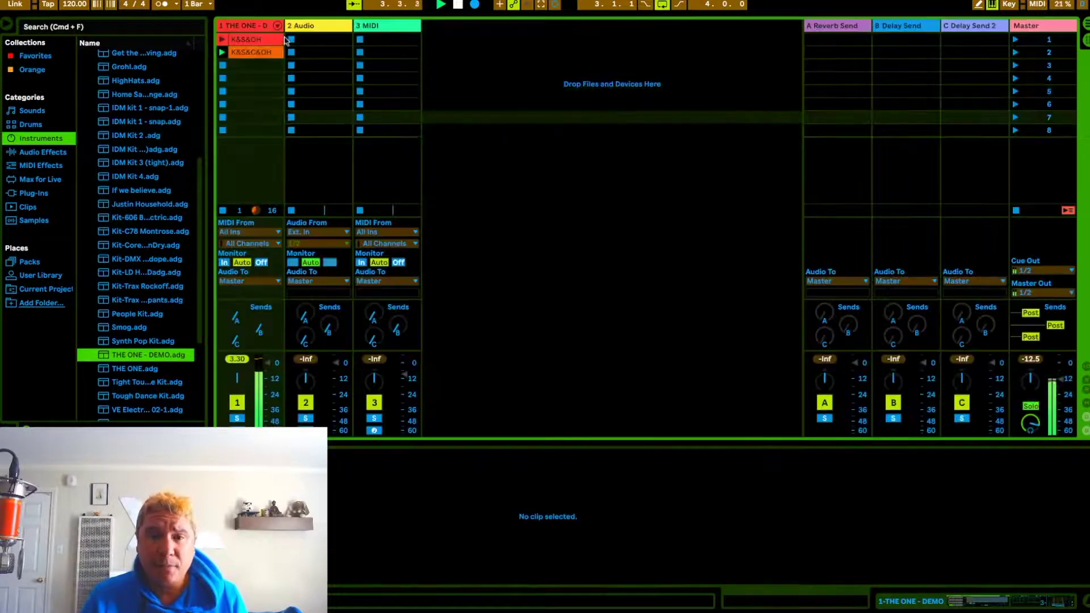
# Copy the K&S&C&OH clip into the third Session slot of track 1 and recolor the copy yellow.
pyautogui.click(246, 40)
pyautogui.click(258, 53)
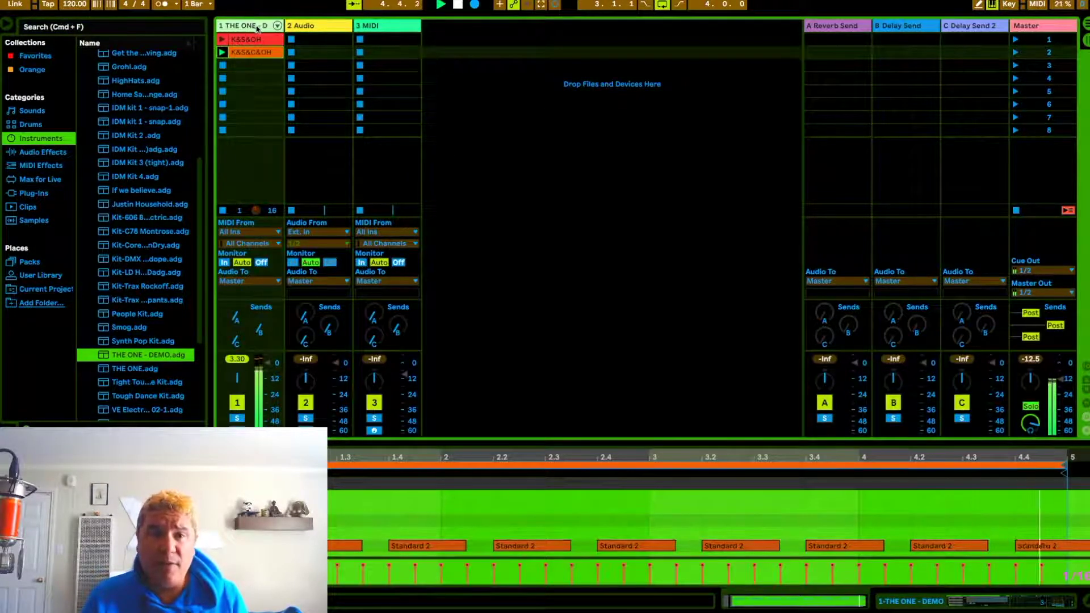
pyautogui.moveTo(270, 55); pyautogui.dragTo(254, 67)
pyautogui.rightClick(253, 66)
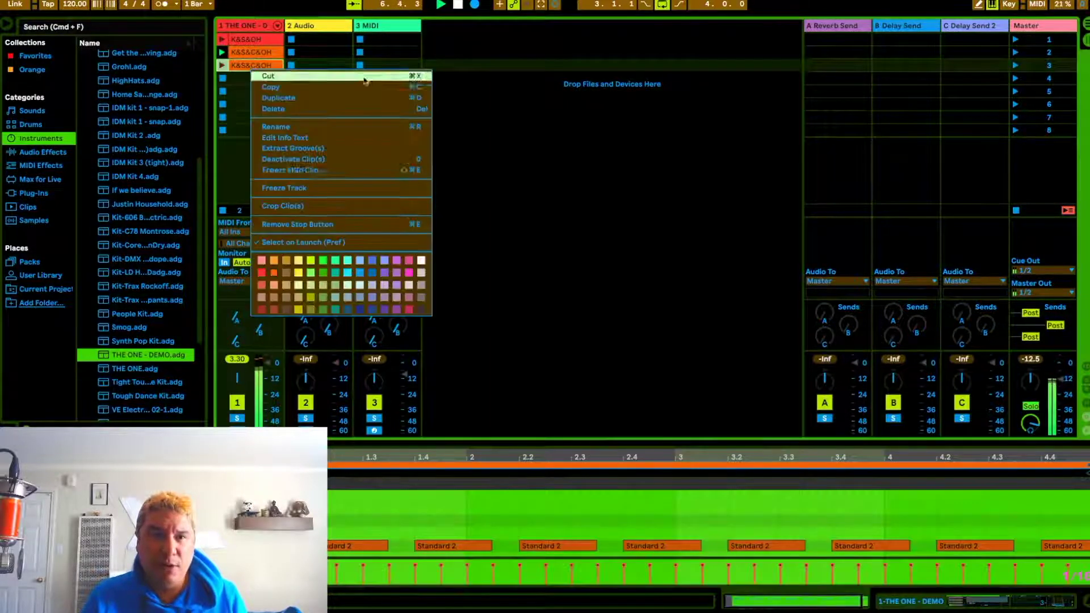
pyautogui.click(298, 269)
# Rename the yellow clip in the third slot as "Break Down 1" and open its notes for editing.
pyautogui.press('super+r')
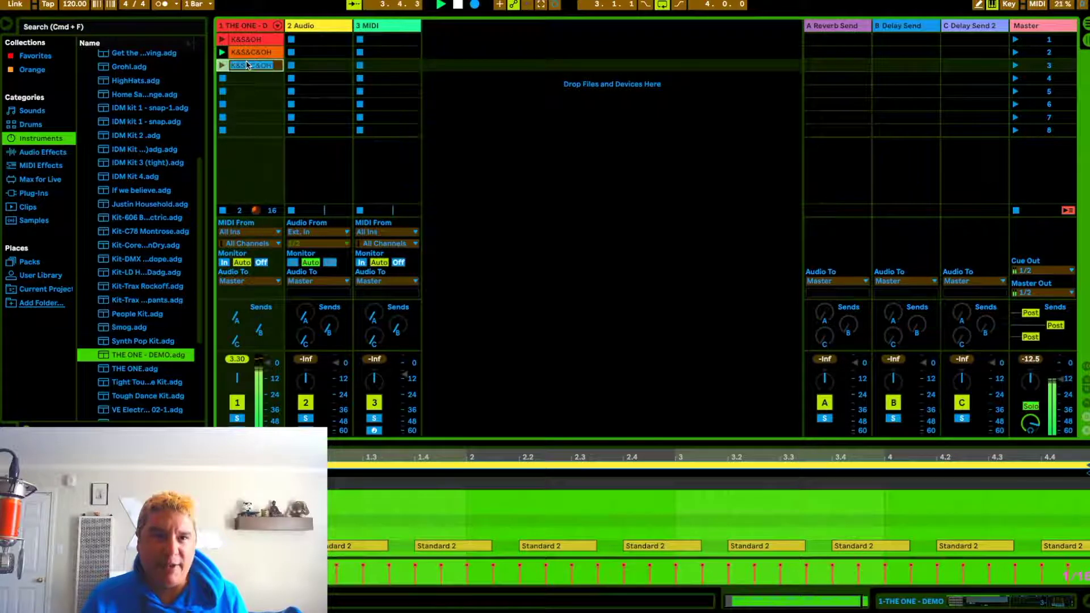
pyautogui.write('Break Down 1')
pyautogui.press('Return')
pyautogui.doubleClick(246, 66)
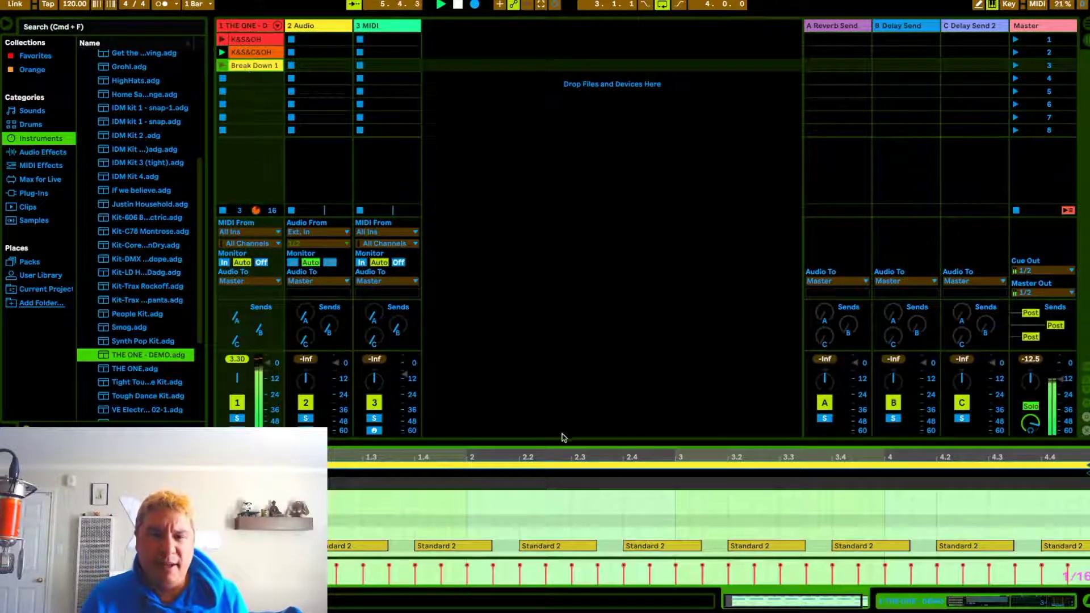
# Enlarge the note editor and delete the percussion notes in the visible rows and the kicks before bar 4 in Break Down 1.
pyautogui.moveTo(560, 444); pyautogui.dragTo(556, 111)
pyautogui.click(406, 278)
pyautogui.moveTo(293, 201); pyautogui.dragTo(1087, 337)
pyautogui.press('Delete')
pyautogui.moveTo(309, 392); pyautogui.dragTo(1080, 441)
pyautogui.press('Delete')
pyautogui.moveTo(335, 535); pyautogui.dragTo(869, 554)
pyautogui.press('Delete')
# Shorten the bar 4 kicks to eighth notes and move them to bar 2, with the clip loop set to two bars.
pyautogui.click(924, 551)
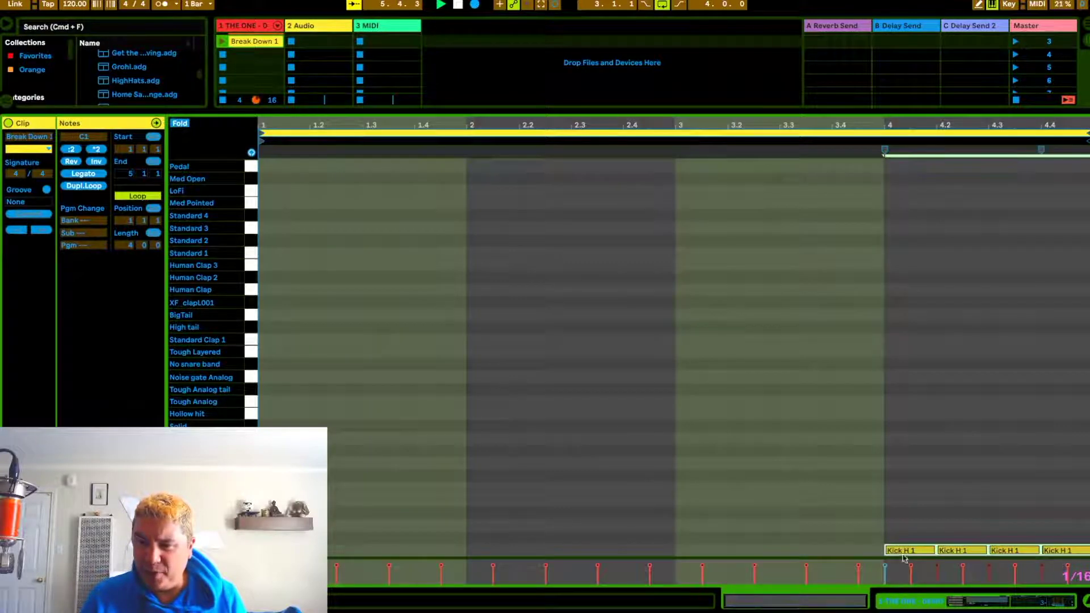
pyautogui.click(932, 550)
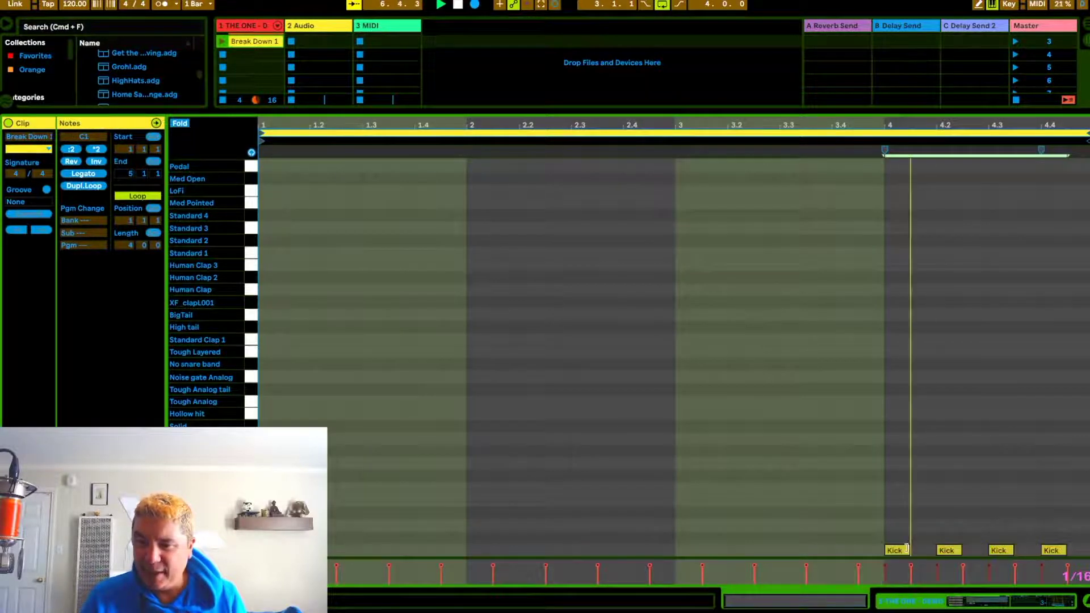
pyautogui.moveTo(932, 549); pyautogui.dragTo(487, 559)
pyautogui.click(349, 434)
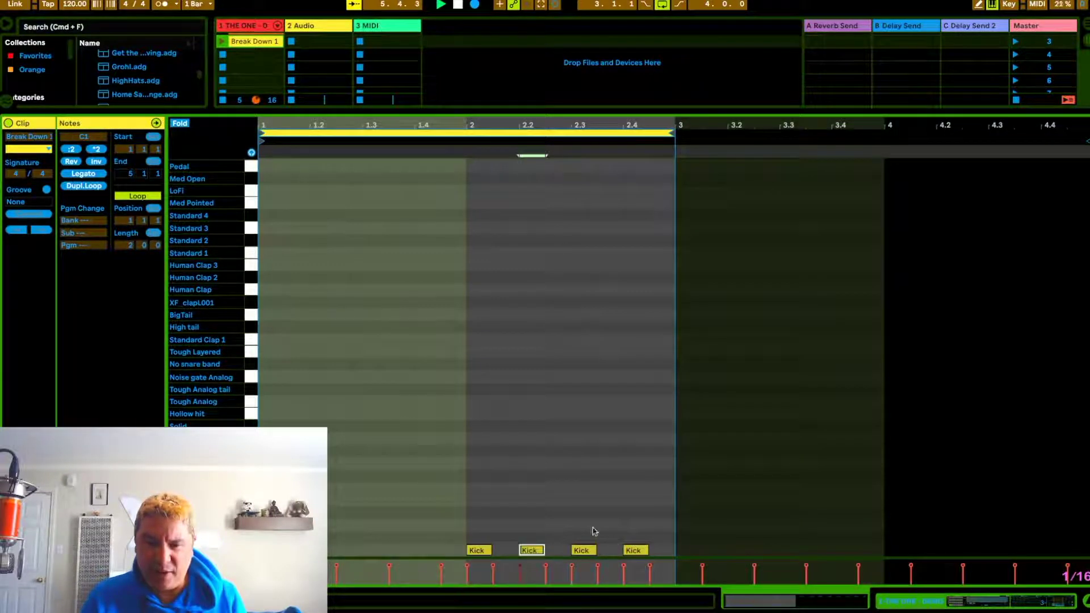
# Add off-beat kicks in beats 2.3 and 2.4 and four consecutive 1/16 Tough Layered hits across beat 2.4.
pyautogui.click(573, 527)
pyautogui.moveTo(583, 549)
pyautogui.mouseDown()
pyautogui.moveTo(679, 551)
pyautogui.moveTo(650, 549)
pyautogui.mouseUp()
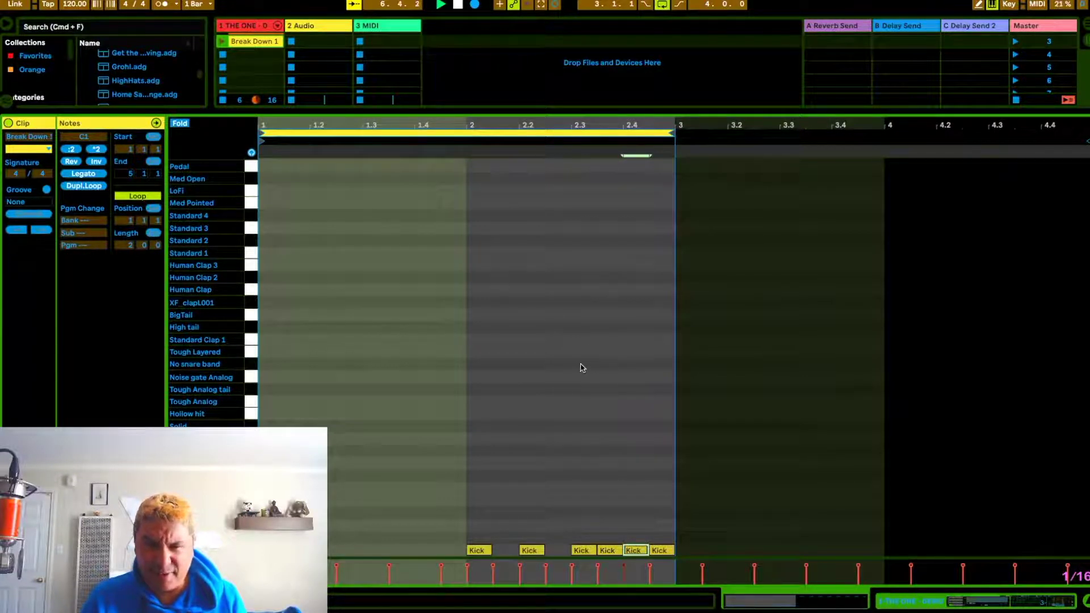
pyautogui.doubleClick(629, 351)
pyautogui.doubleClick(642, 351)
pyautogui.doubleClick(655, 351)
pyautogui.doubleClick(669, 352)
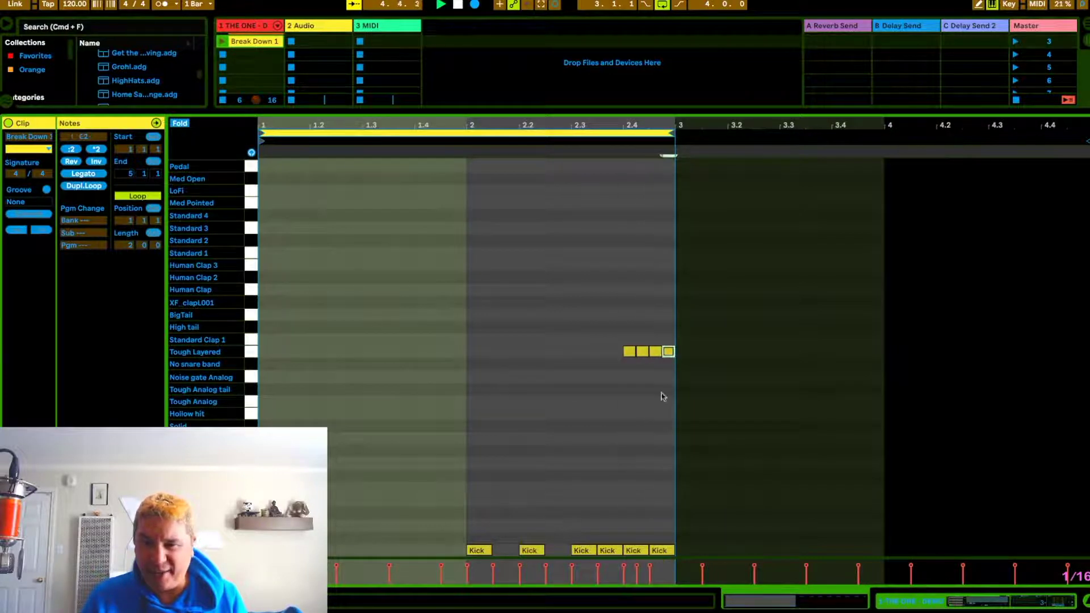
# Launch the Break Down 1 clip and delete its remaining Full Open 1 hi-hat notes, including those beyond the loop.
pyautogui.click(534, 383)
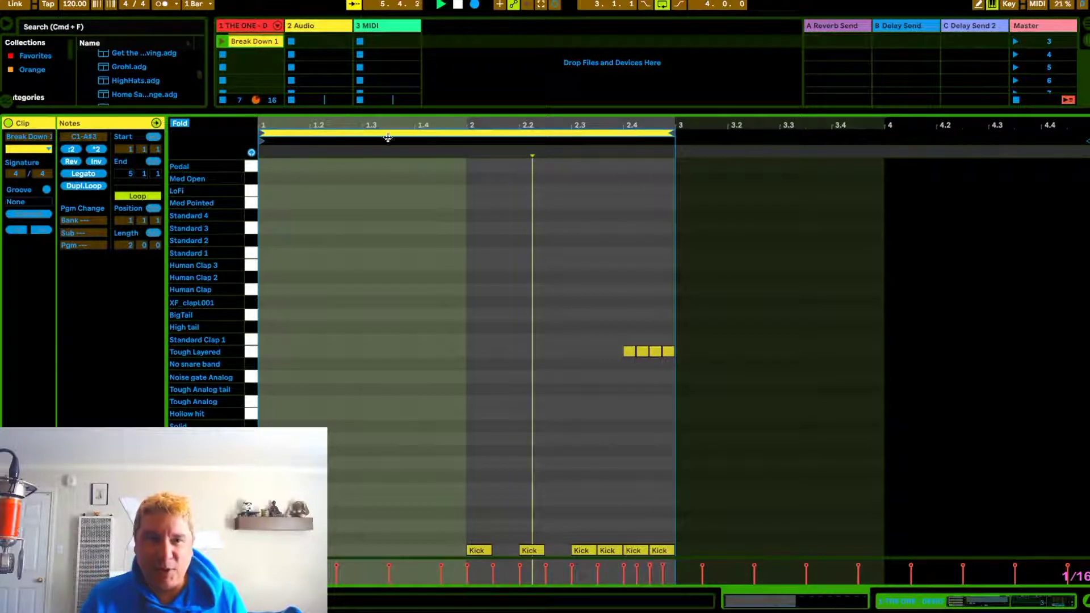
pyautogui.click(221, 42)
pyautogui.scroll(5, 462, 251)
pyautogui.scroll(-4, 462, 251)
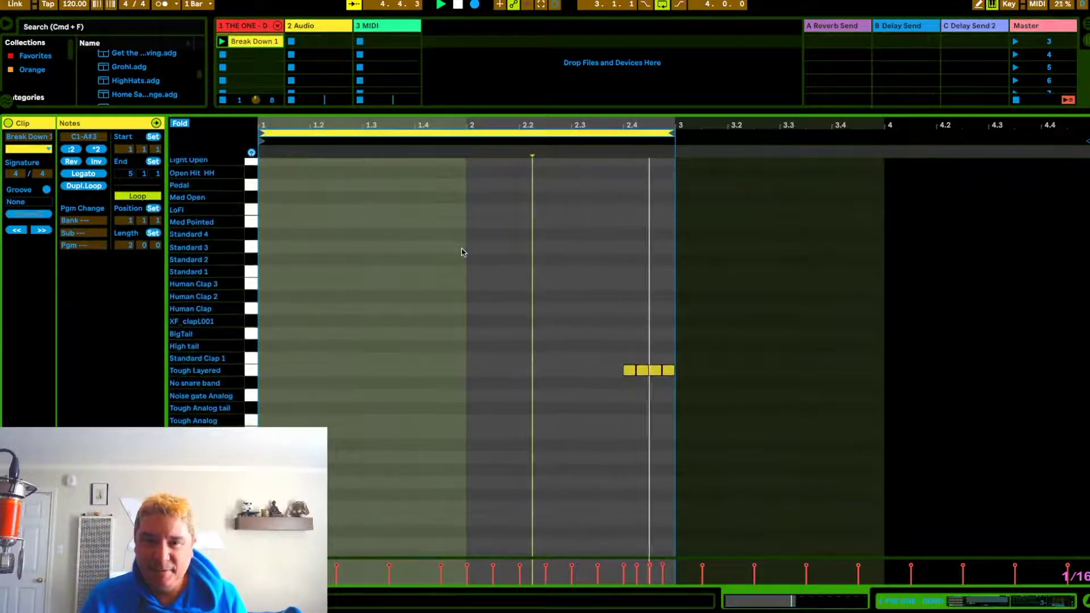
pyautogui.scroll(6, 463, 251)
pyautogui.moveTo(282, 230); pyautogui.dragTo(669, 267)
pyautogui.press('Delete')
pyautogui.moveTo(725, 219); pyautogui.dragTo(1089, 309)
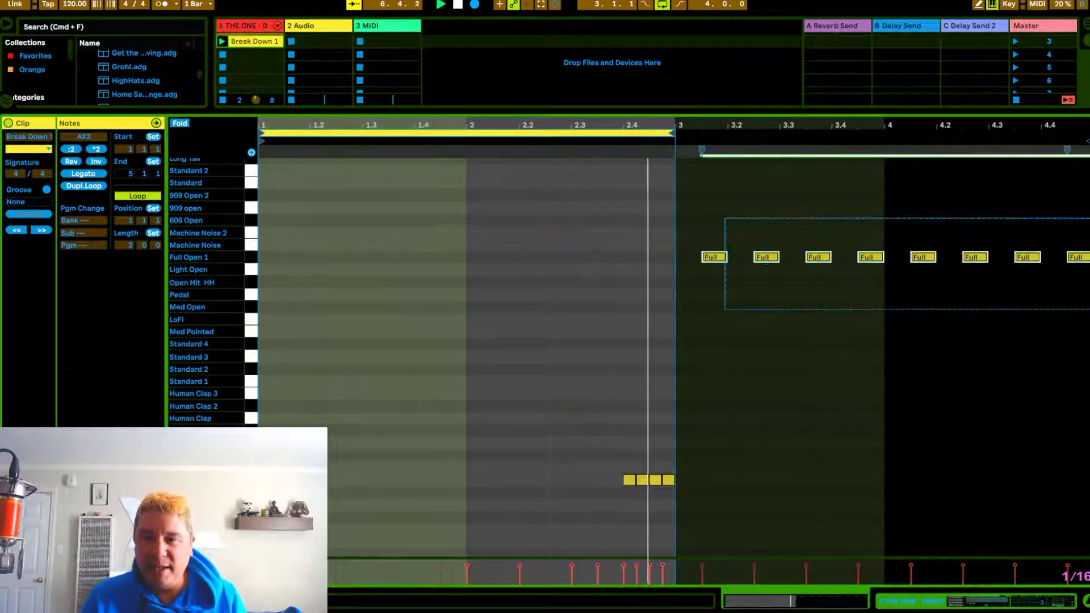
pyautogui.press('Delete')
# Examine the two-bar Break Down 1 pattern and hide the note editor to show the full Session.
pyautogui.moveTo(452, 121); pyautogui.dragTo(451, 182)
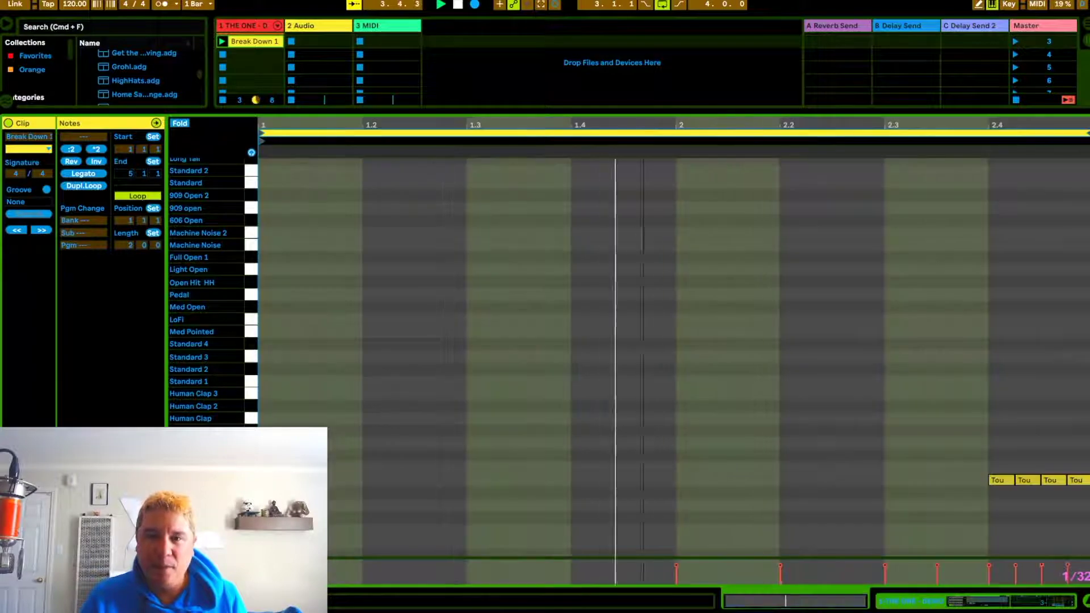
pyautogui.scroll(-7, 683, 358)
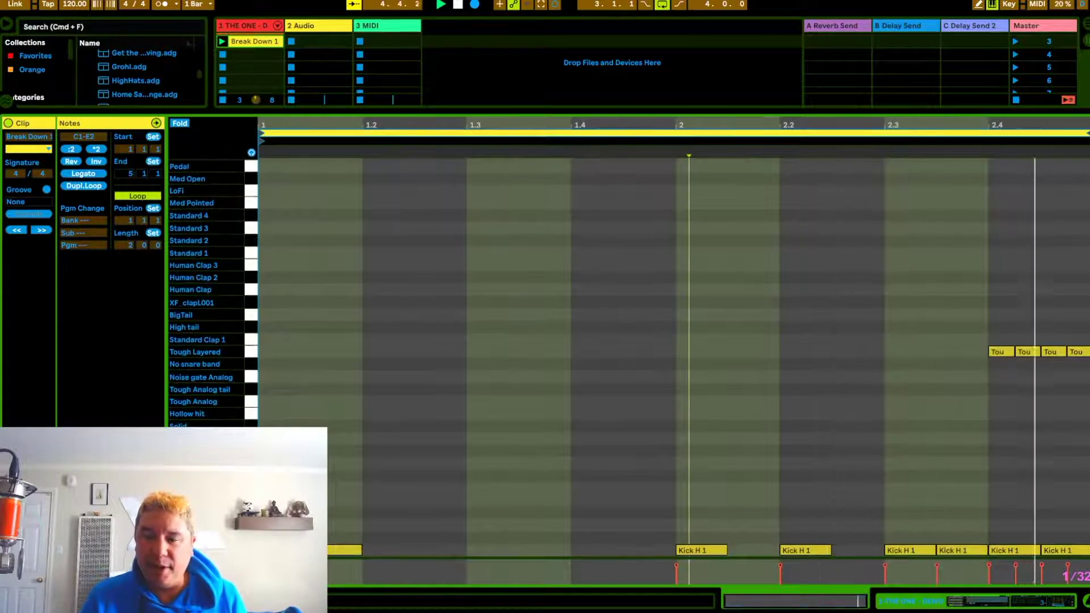
pyautogui.press('alt+super+l')
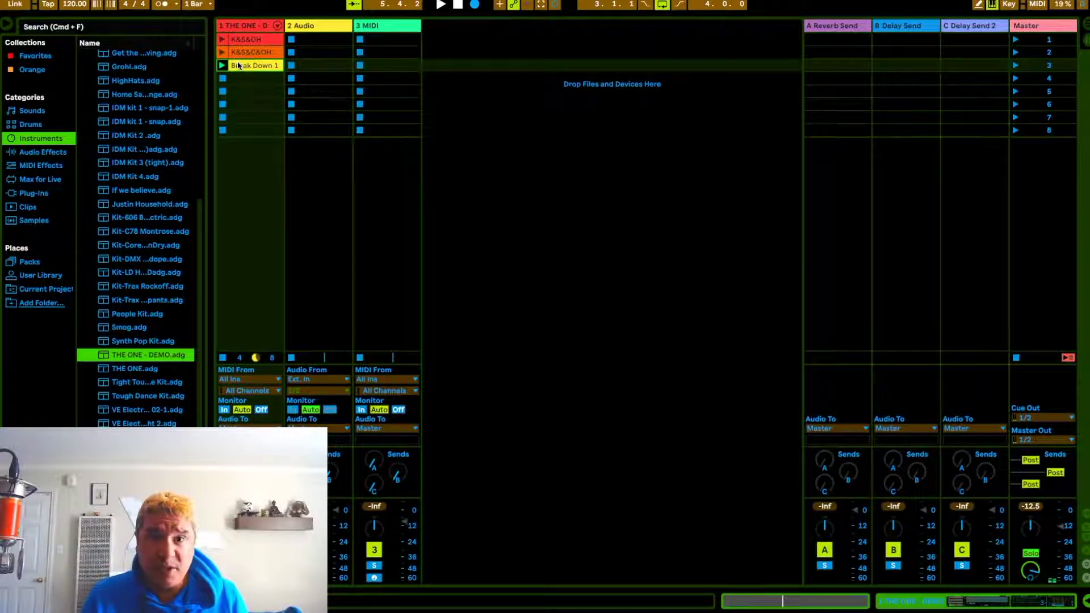
pyautogui.click(538, 104)
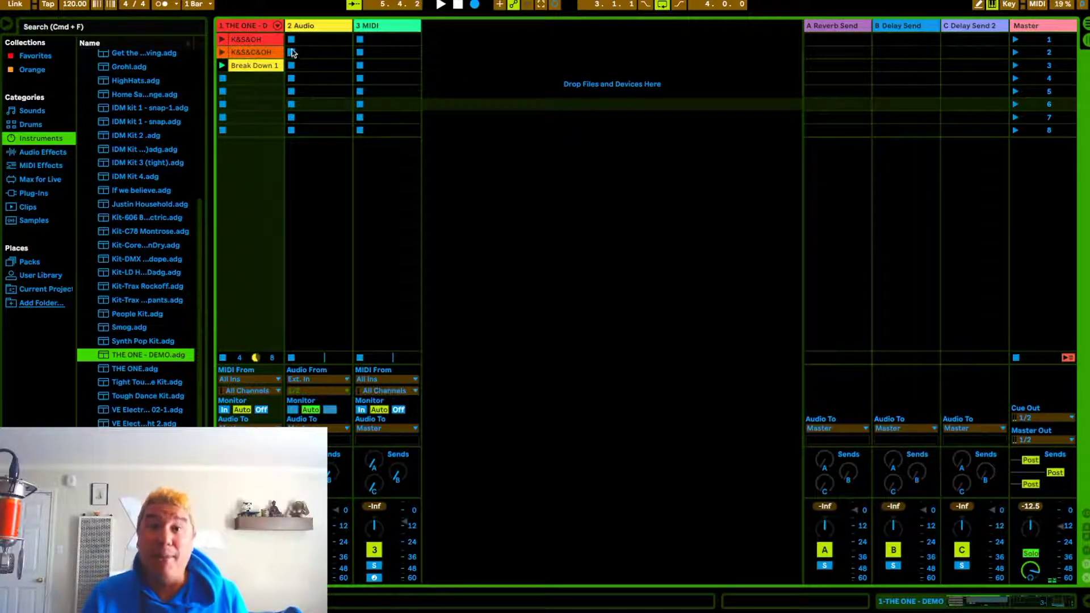
# Launch K&S&OH, Break Down 1 and K&S&C&OH in turn to audition the transitions, and stop track 1.
pyautogui.click(221, 39)
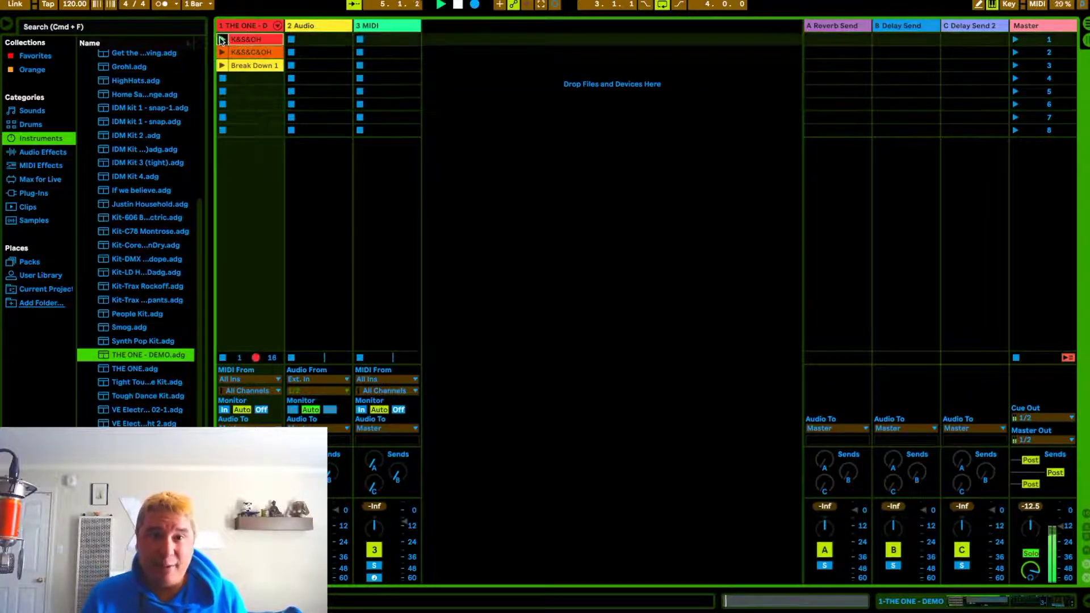
pyautogui.click(222, 67)
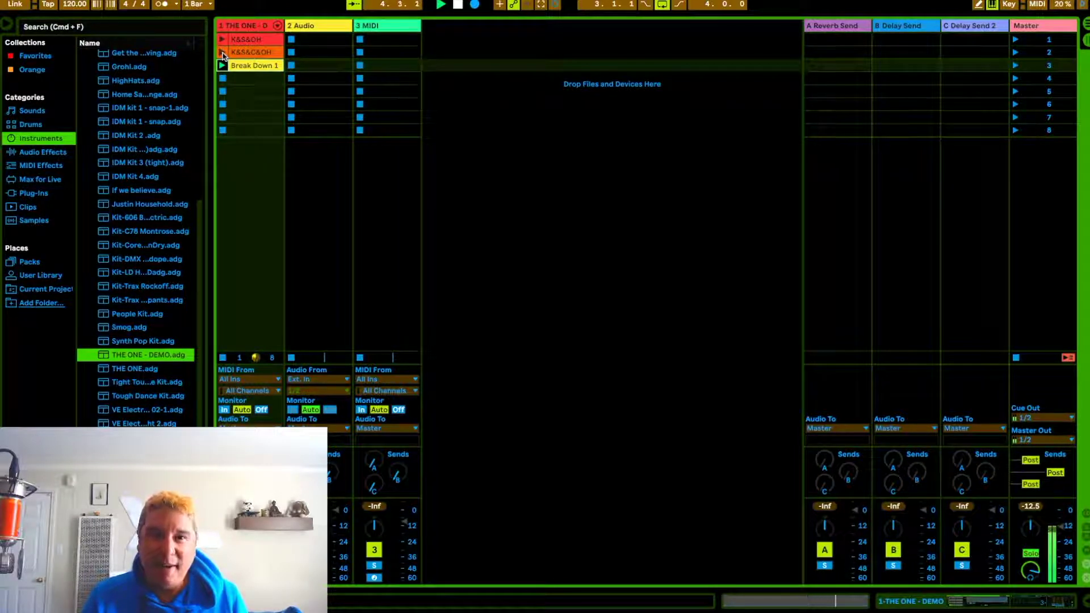
pyautogui.click(222, 52)
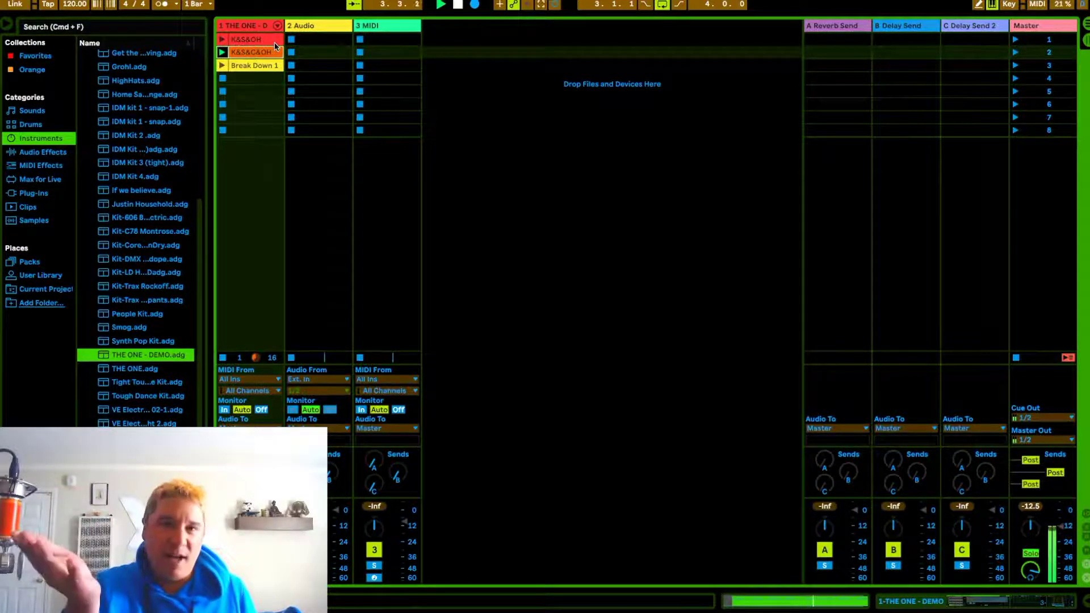
pyautogui.click(488, 113)
pyautogui.click(222, 80)
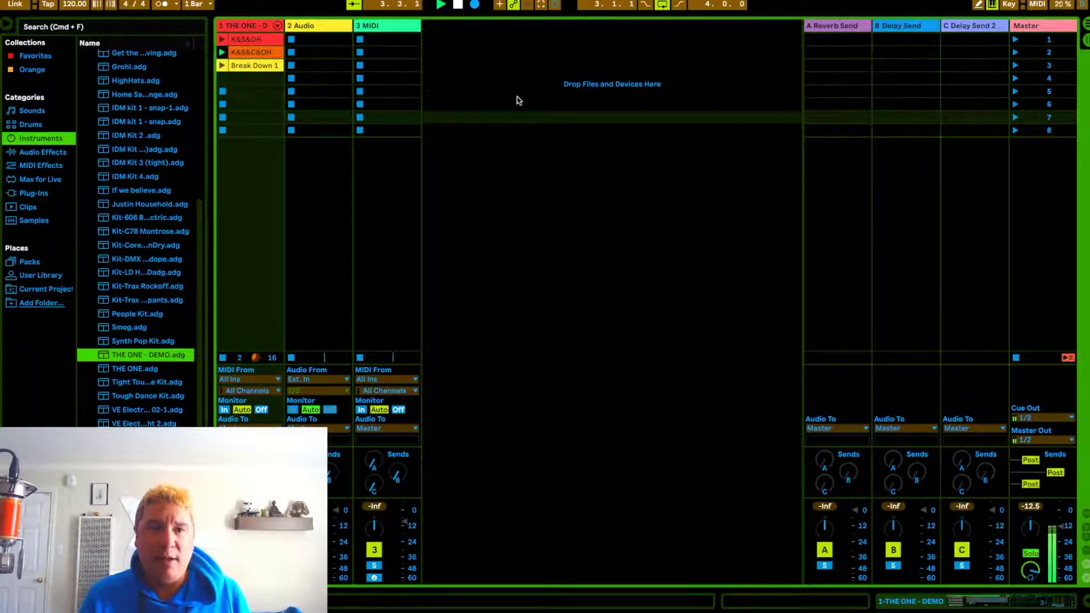
pyautogui.click(513, 90)
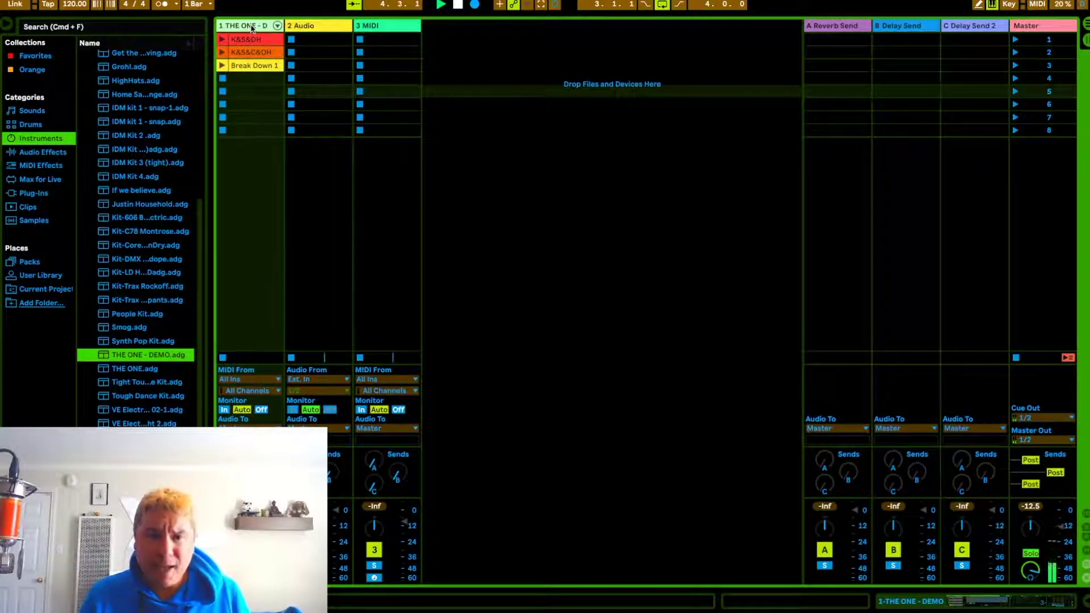
# Collapse the Drum Rack folder in the browser, and widen track 1 to show its full name.
pyautogui.click(256, 29)
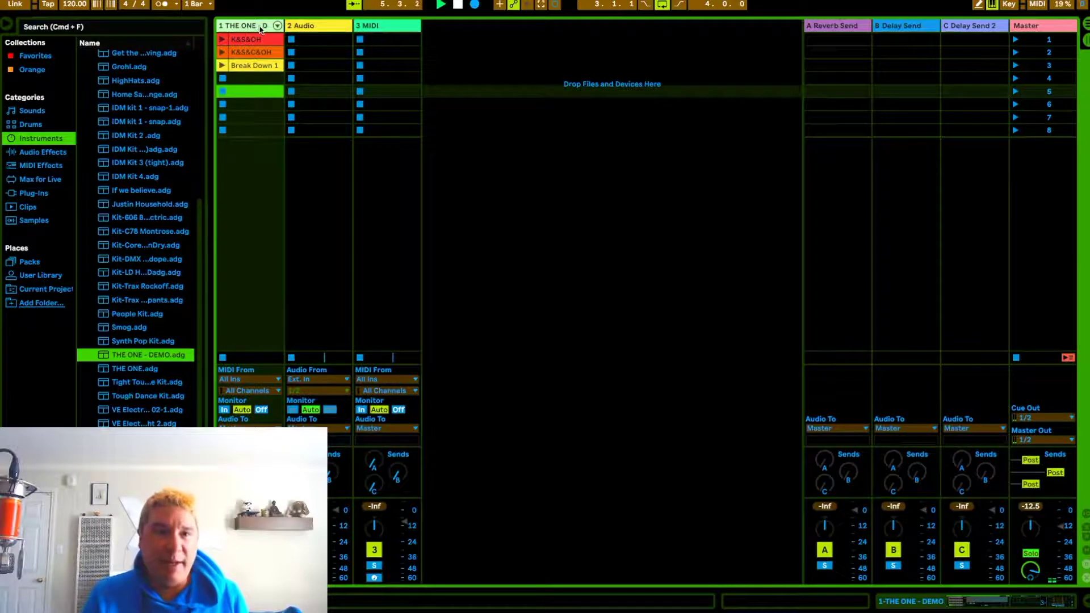
pyautogui.click(406, 131)
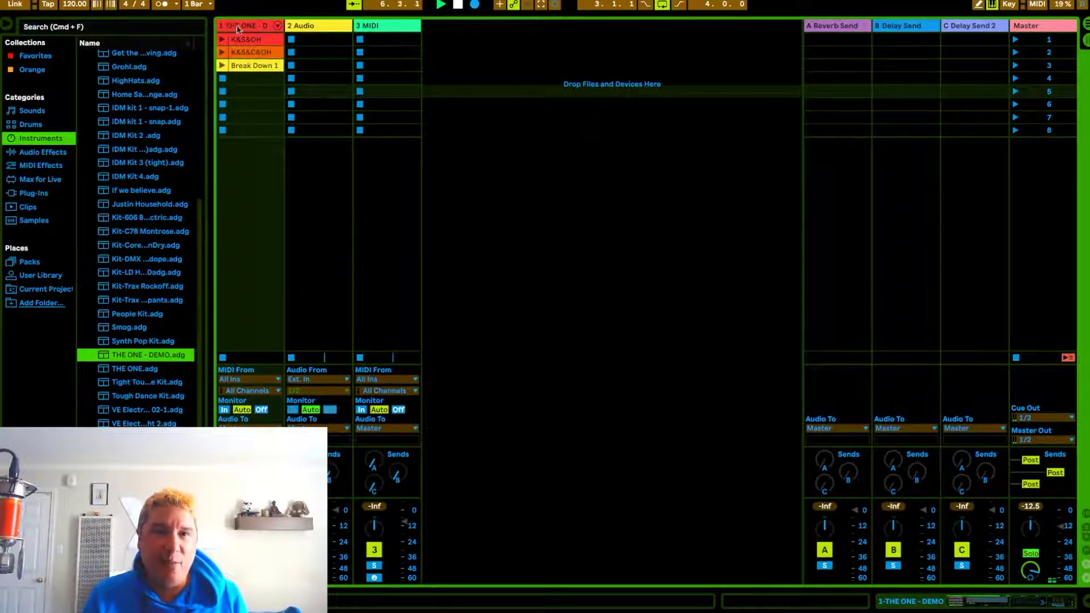
pyautogui.click(238, 29)
pyautogui.scroll(8, 104, 89)
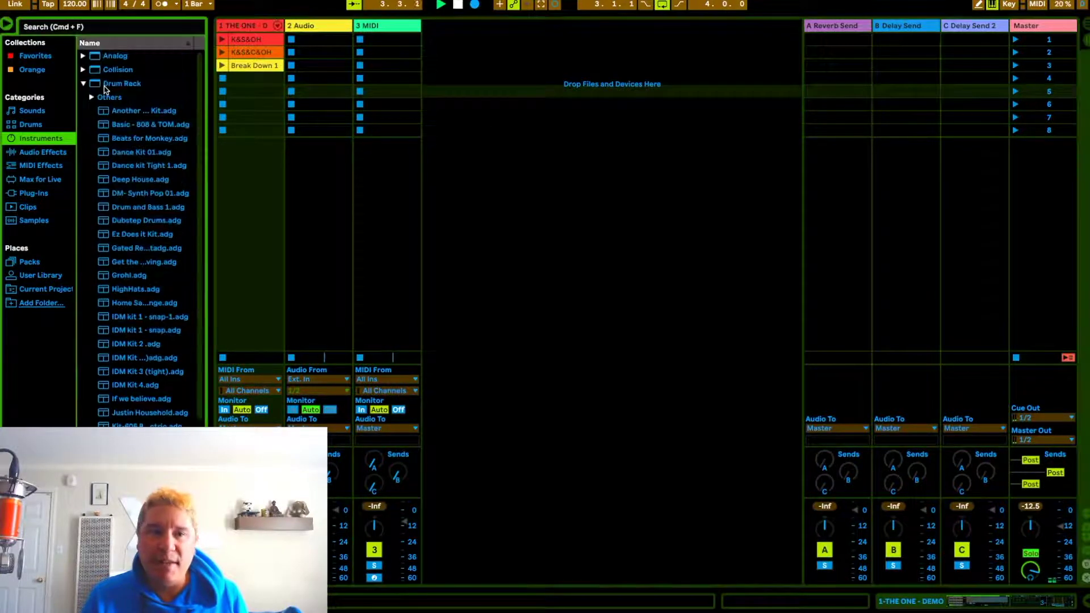
pyautogui.click(84, 83)
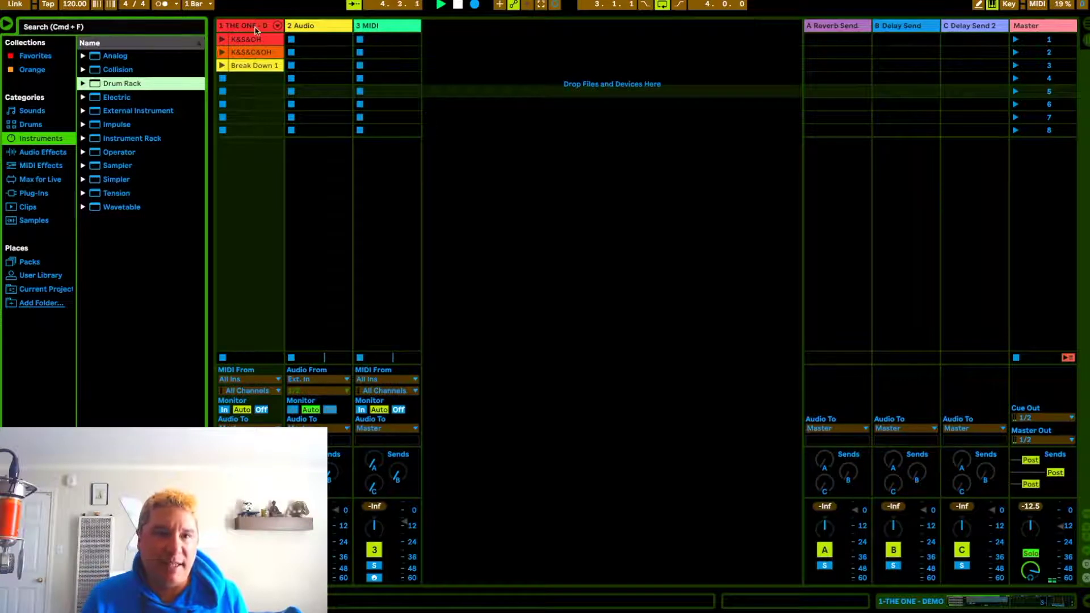
pyautogui.doubleClick(257, 29)
pyautogui.moveTo(282, 25); pyautogui.dragTo(407, 25)
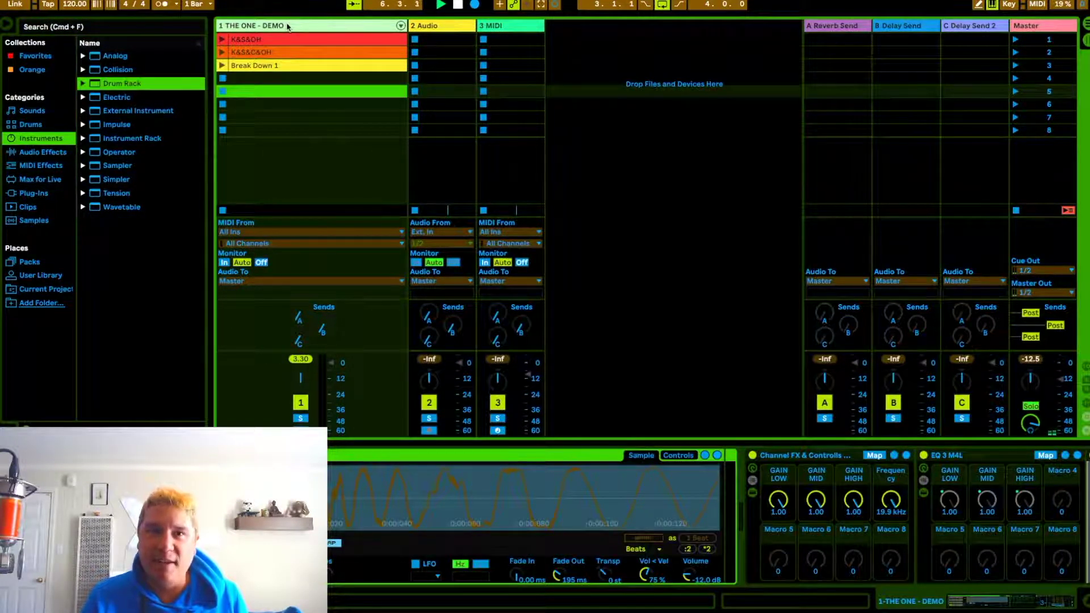
# Create a new folder named "Drums" inside Clip Groups in the User Library.
pyautogui.click(43, 275)
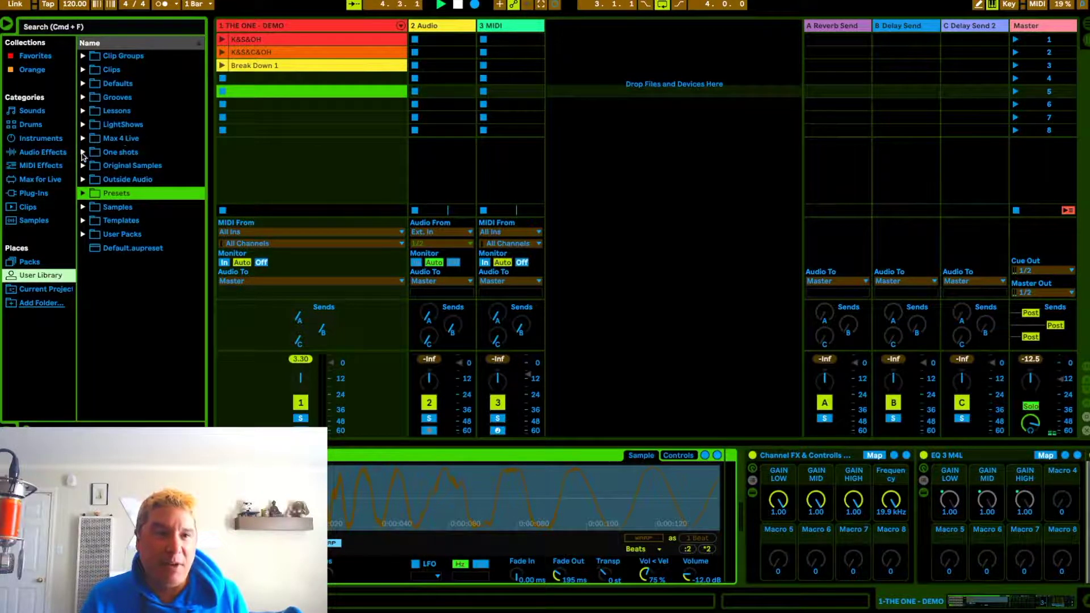
pyautogui.click(82, 57)
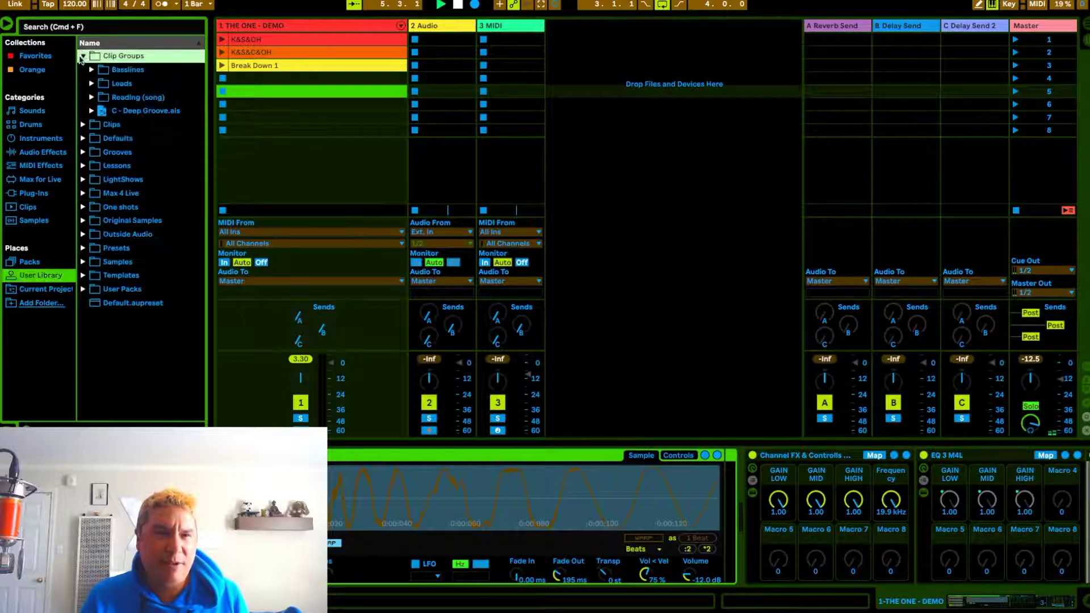
pyautogui.rightClick(129, 114)
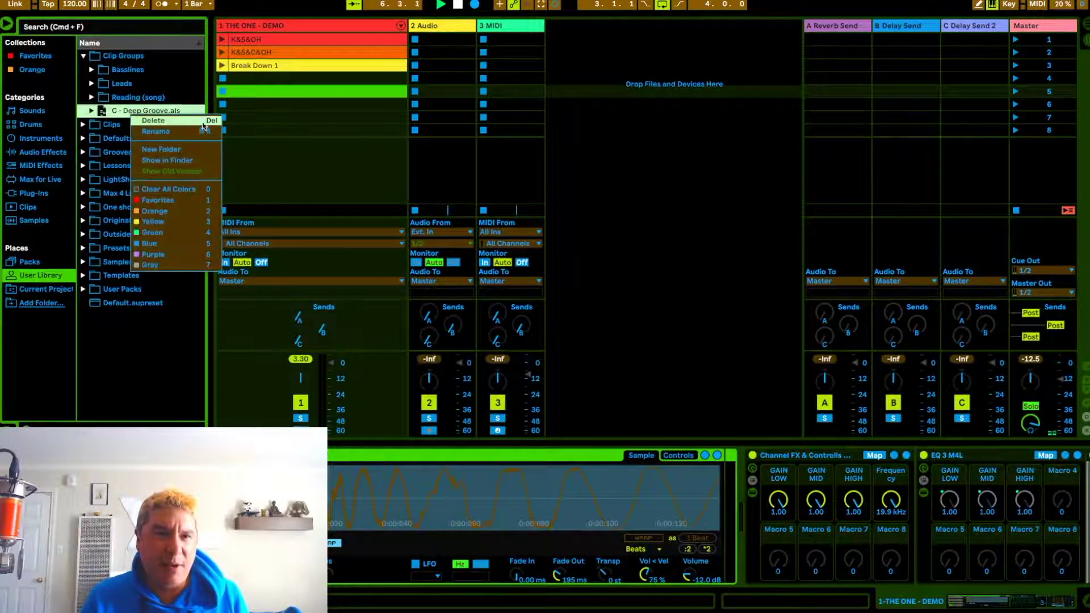
pyautogui.click(199, 150)
pyautogui.write('Dru')
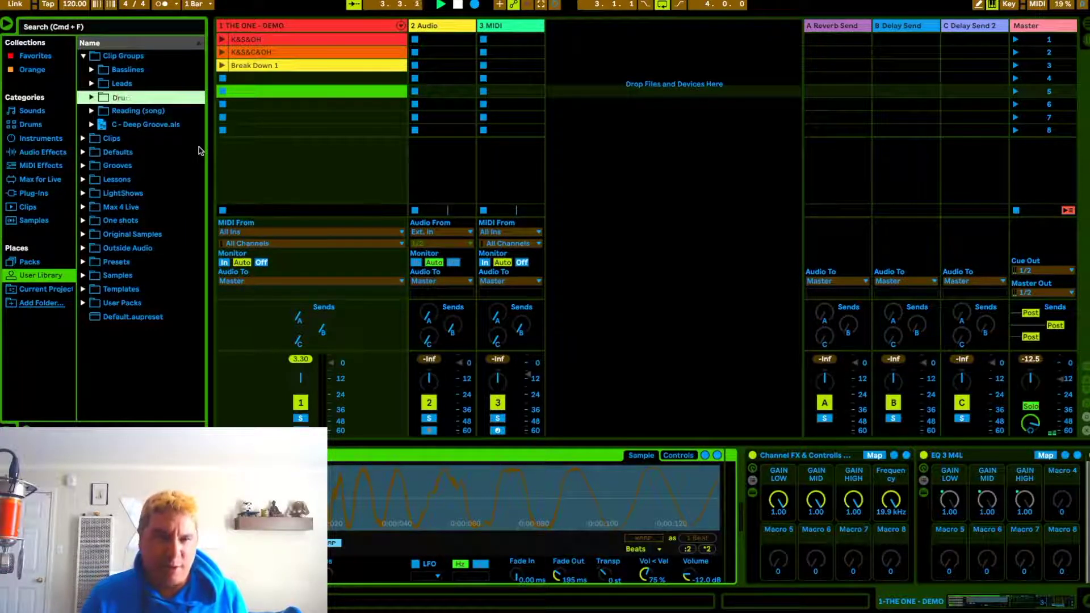
pyautogui.write('ms')
pyautogui.press('Return')
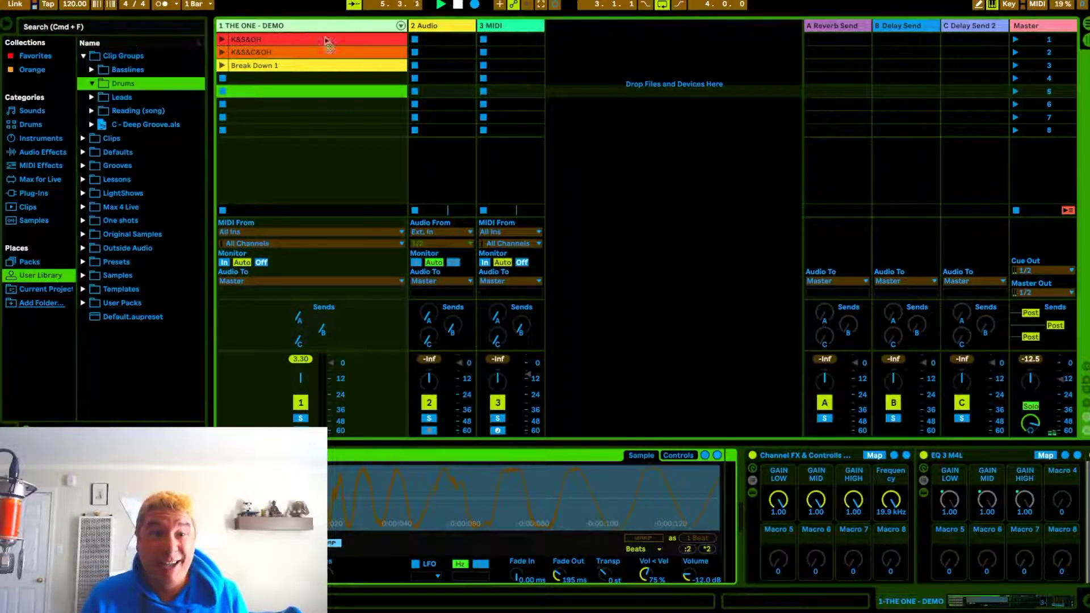
# Save track 1 with its clips into the Drums folder and name the saved file "Video Clip Demo".
pyautogui.click(136, 83)
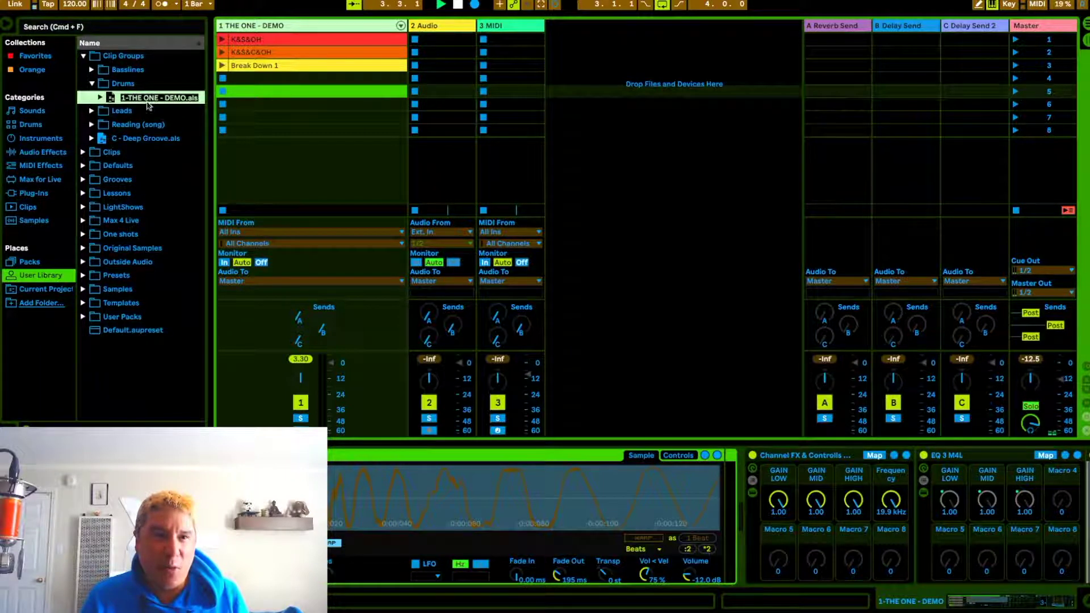
pyautogui.rightClick(149, 101)
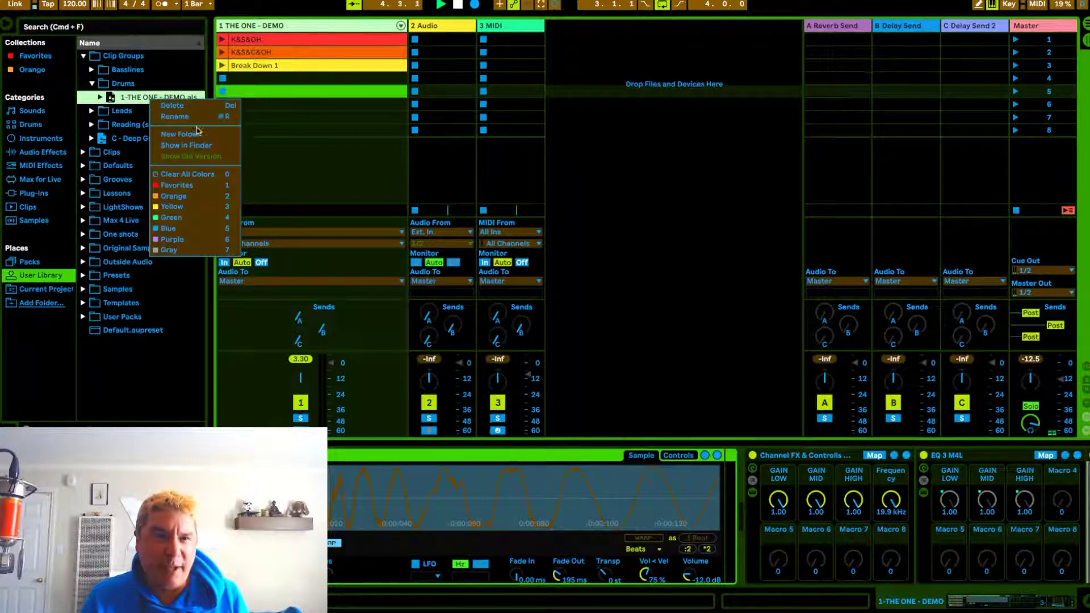
pyautogui.click(195, 120)
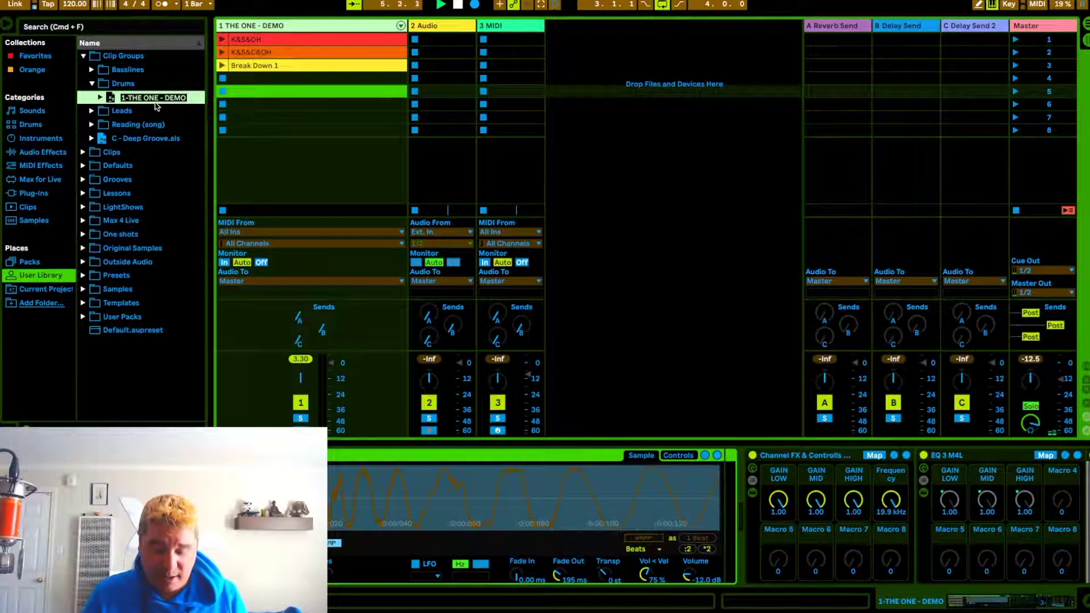
pyautogui.write('Video')
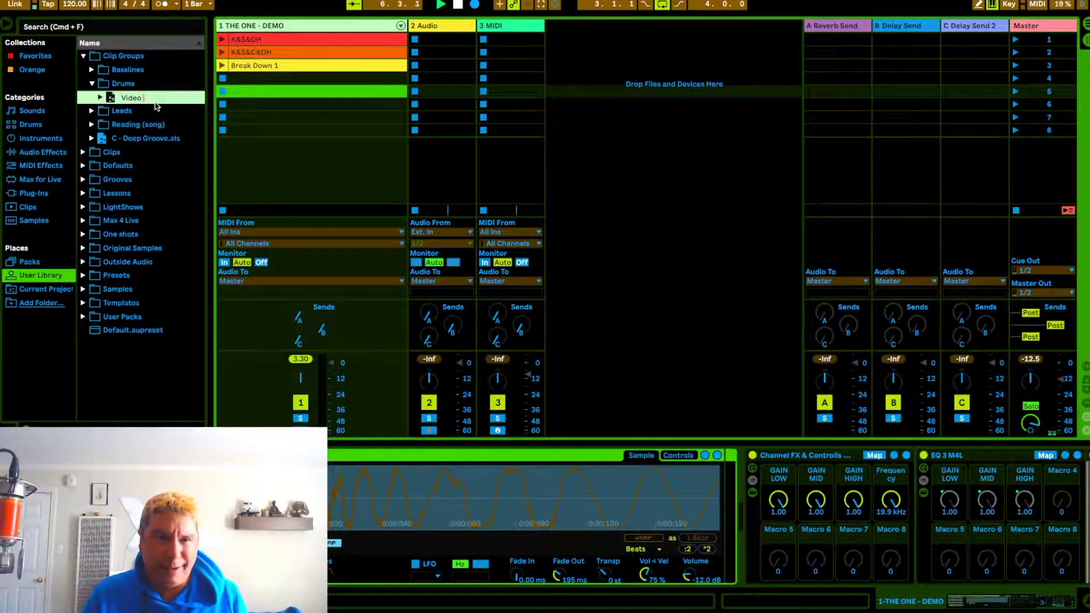
pyautogui.write(' Clip Demo')
pyautogui.press('Return')
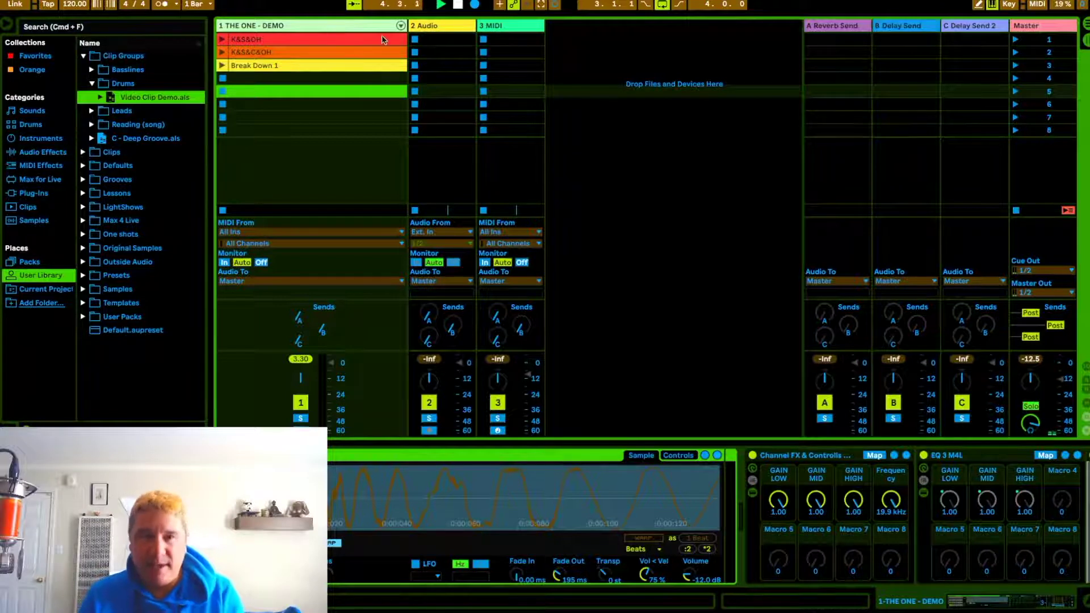
# Start a new Live Set and discard the unsaved changes to Video Default.
pyautogui.click(691, 104)
pyautogui.moveTo(187, 2)
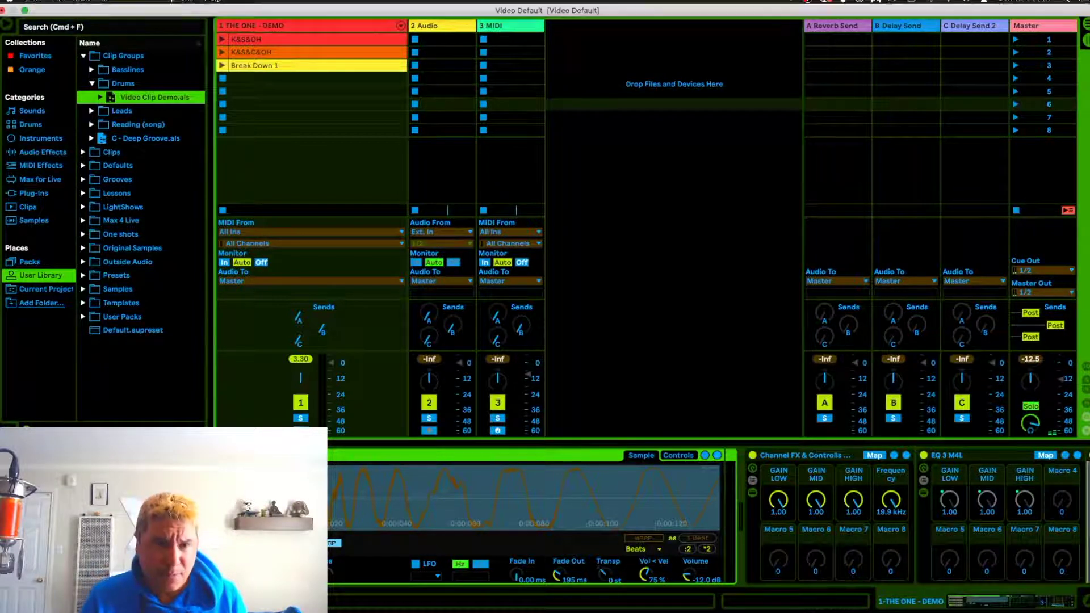
pyautogui.click(33, 1)
pyautogui.click(63, 11)
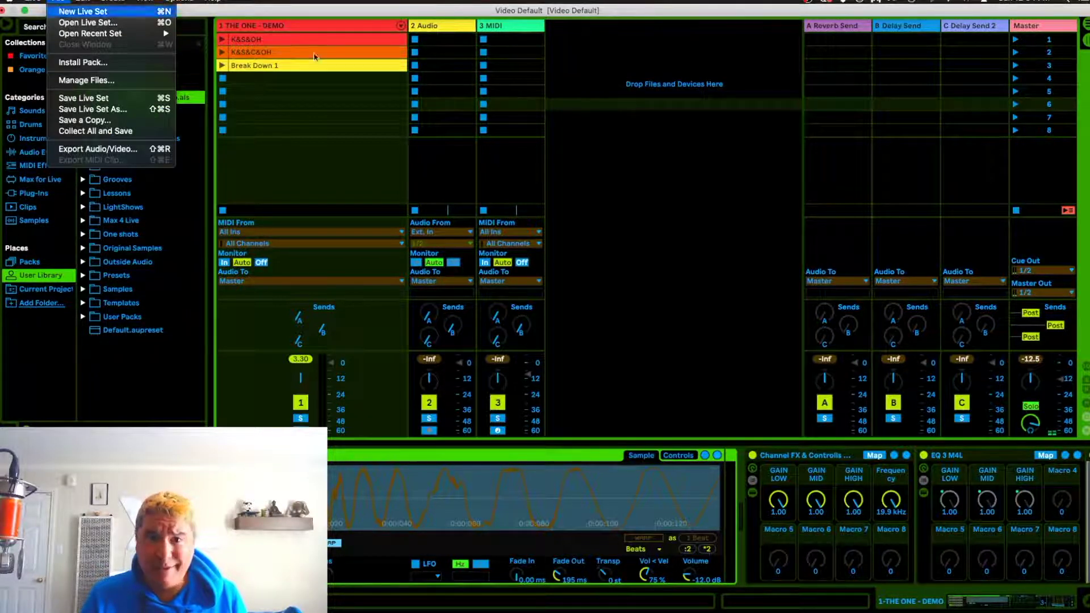
pyautogui.press('Return')
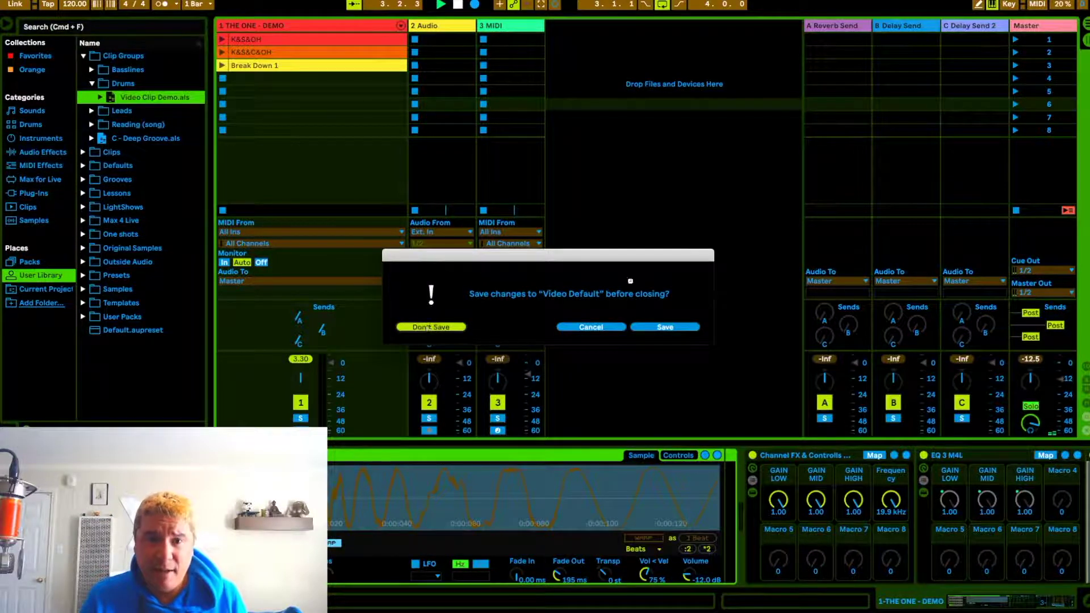
pyautogui.click(428, 327)
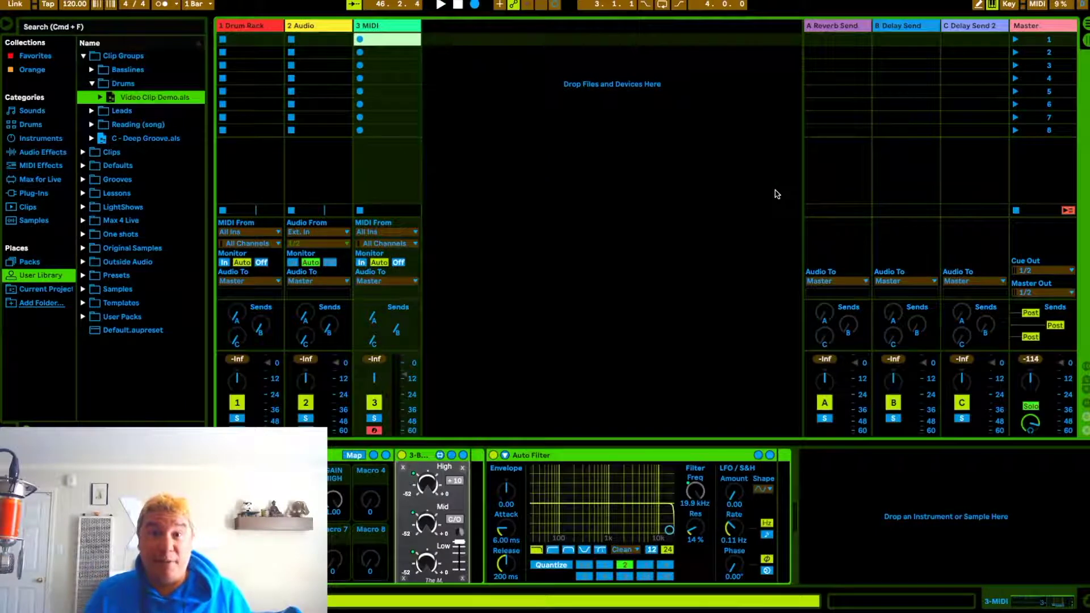
# Examine the device chains on the Master track and the empty Drum Rack track, with playback running.
pyautogui.click(625, 141)
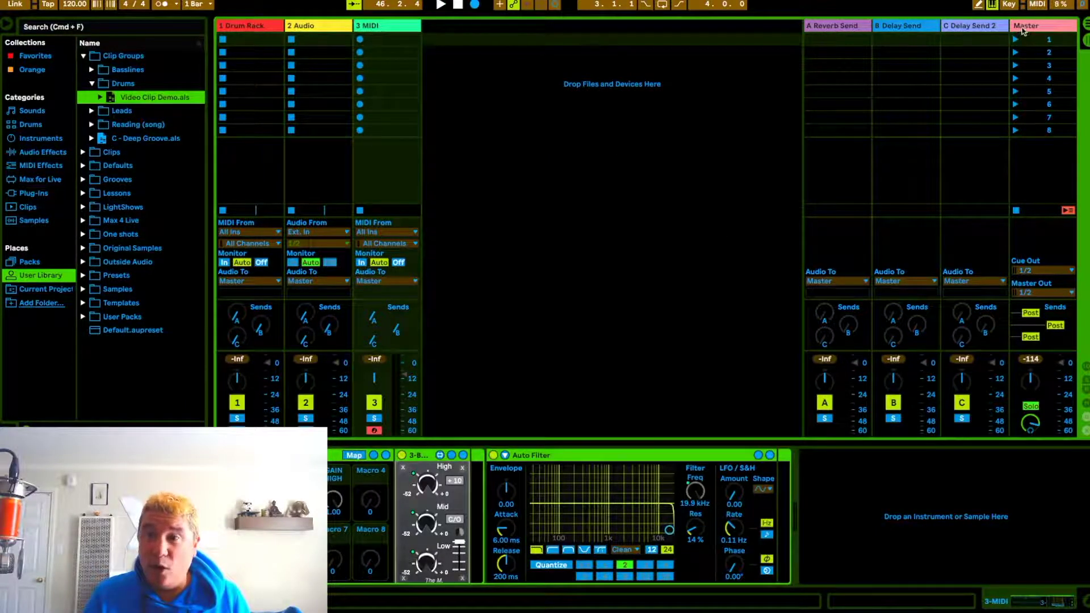
pyautogui.click(1023, 28)
pyautogui.click(766, 513)
pyautogui.hscroll(5, 766, 513)
pyautogui.hscroll(-5, 764, 513)
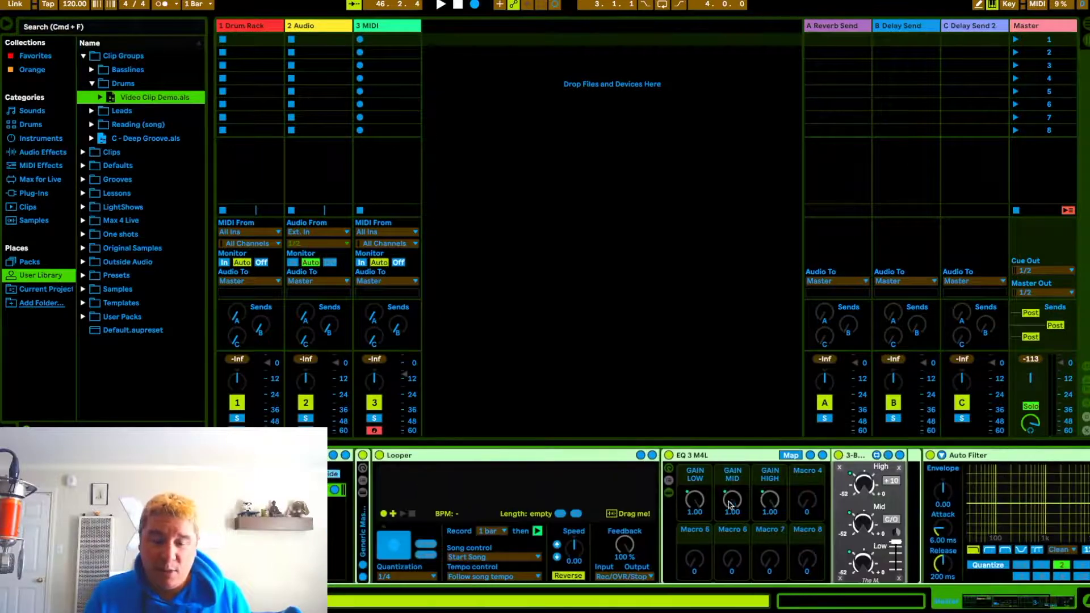
pyautogui.press('space')
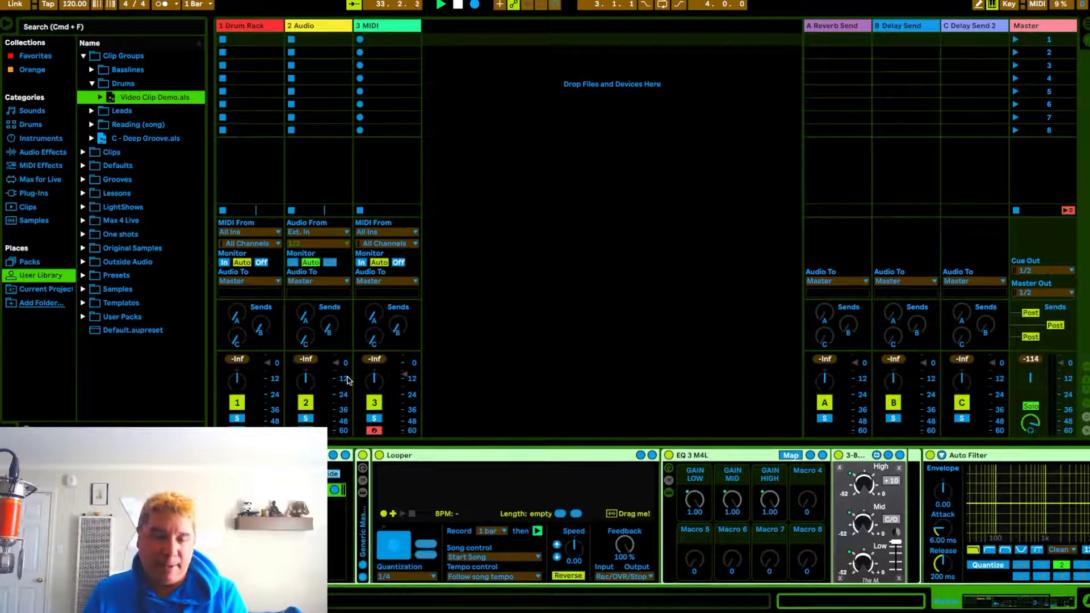
pyautogui.click(267, 38)
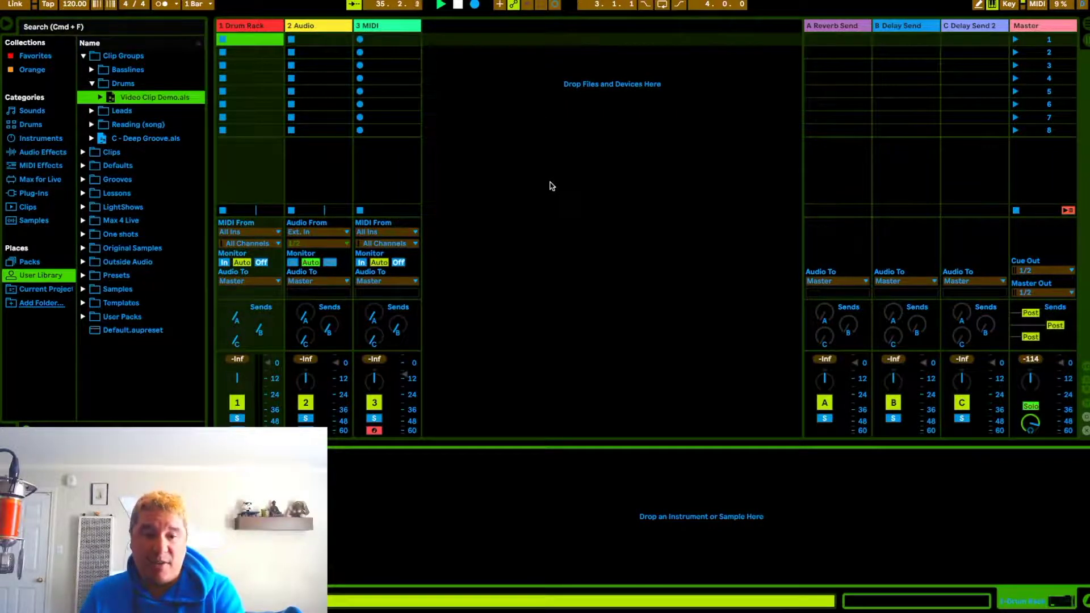
pyautogui.doubleClick(293, 499)
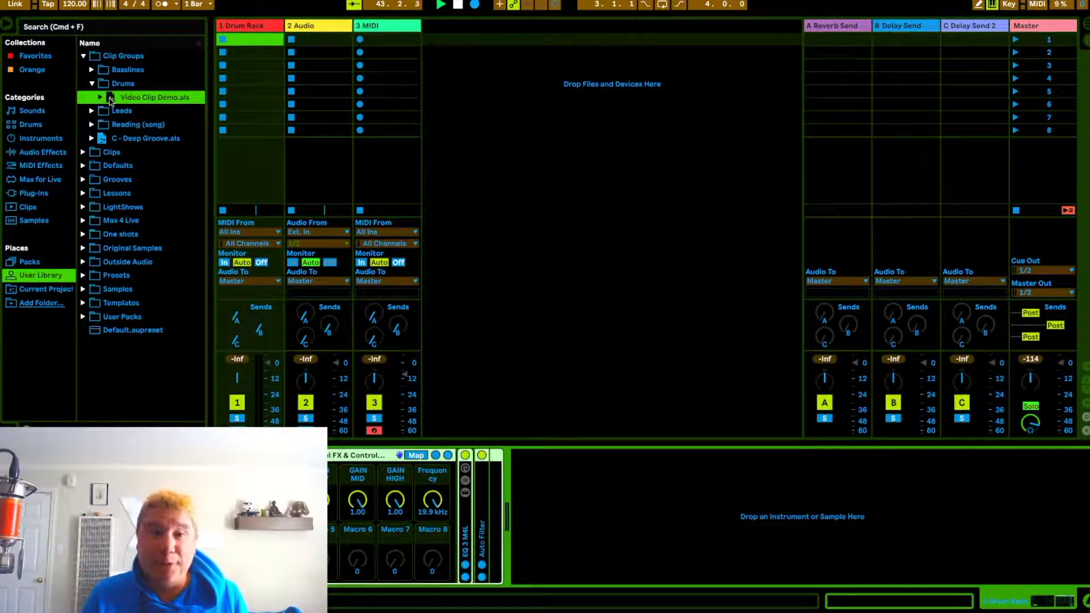
# Load Video Clip Demo.als from the Drums folder as a new track after Drum Rack, and delete the empty Drum Rack track.
pyautogui.click(123, 98)
pyautogui.moveTo(273, 27); pyautogui.dragTo(250, 30)
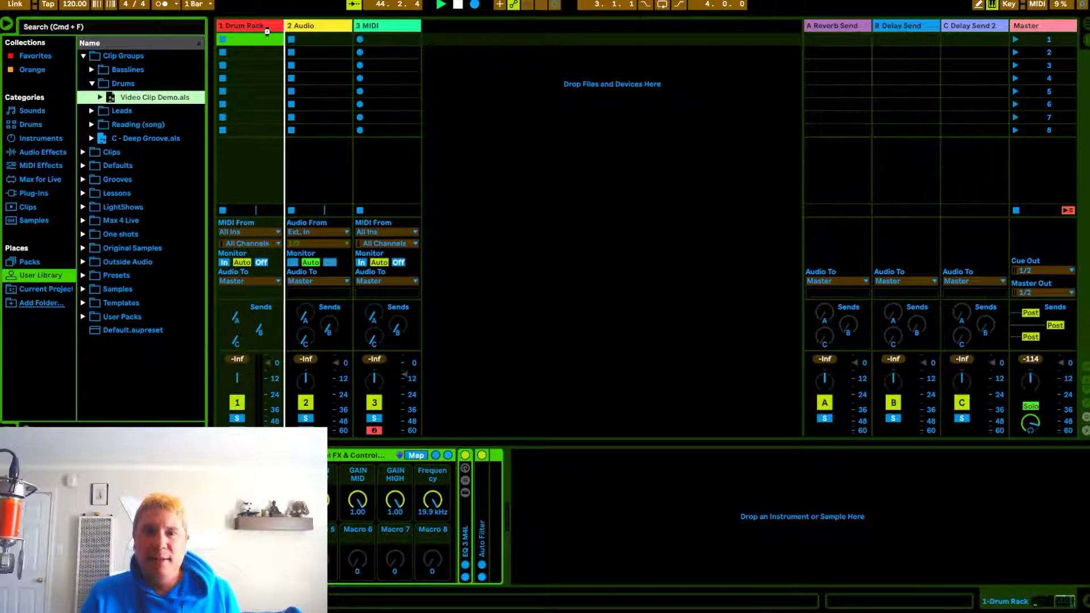
pyautogui.moveTo(267, 32); pyautogui.dragTo(268, 32)
pyautogui.click(254, 28)
pyautogui.click(320, 27)
pyautogui.click(261, 28)
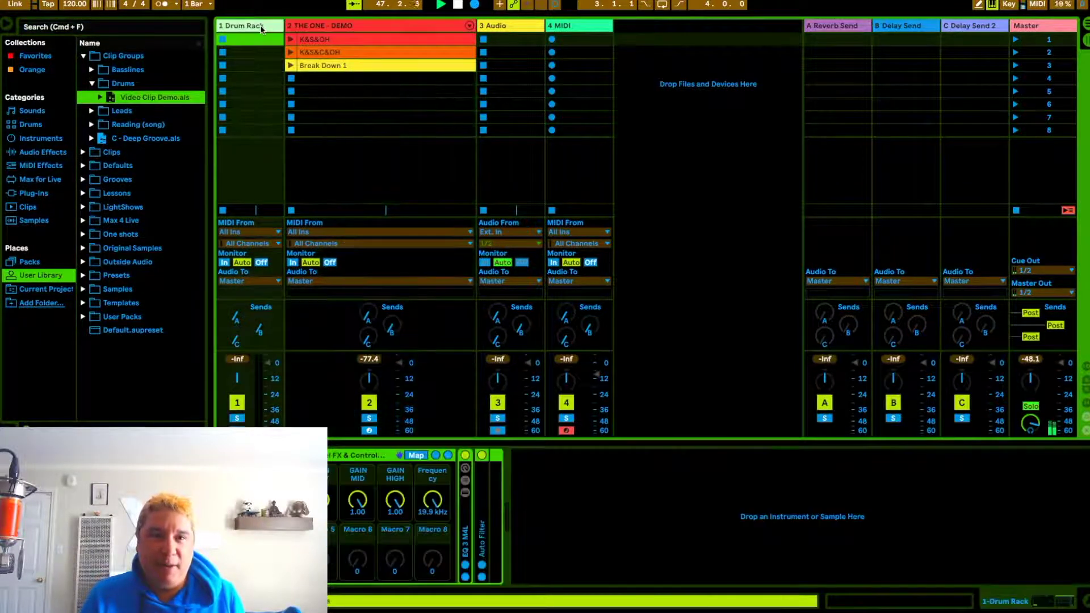
pyautogui.press('Delete')
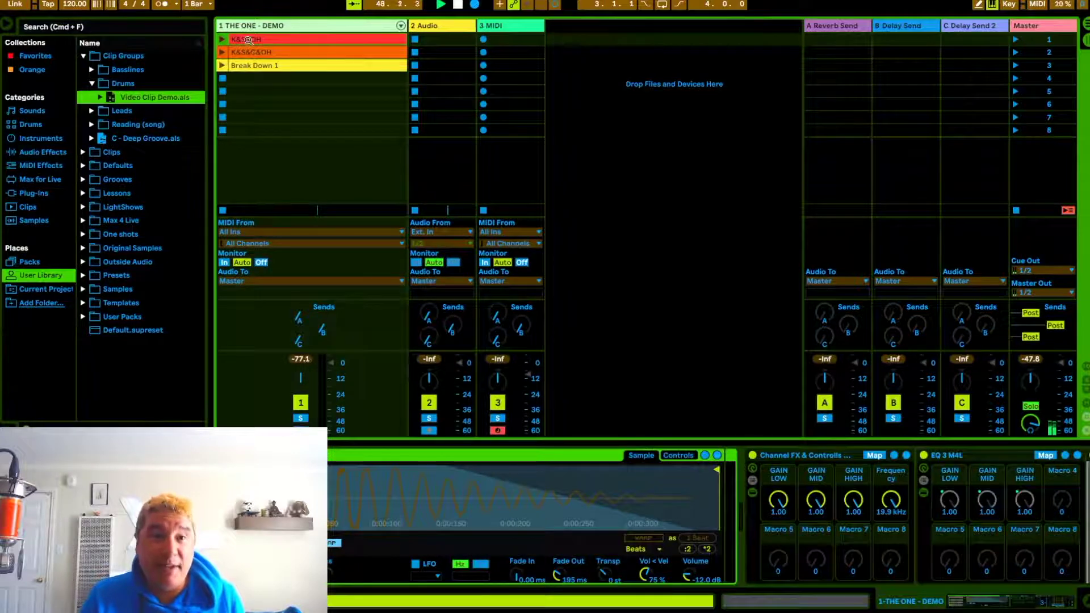
# Inspect the loaded track's clips in Arrangement View with playback stopped, and return to Session View.
pyautogui.press('Tab')
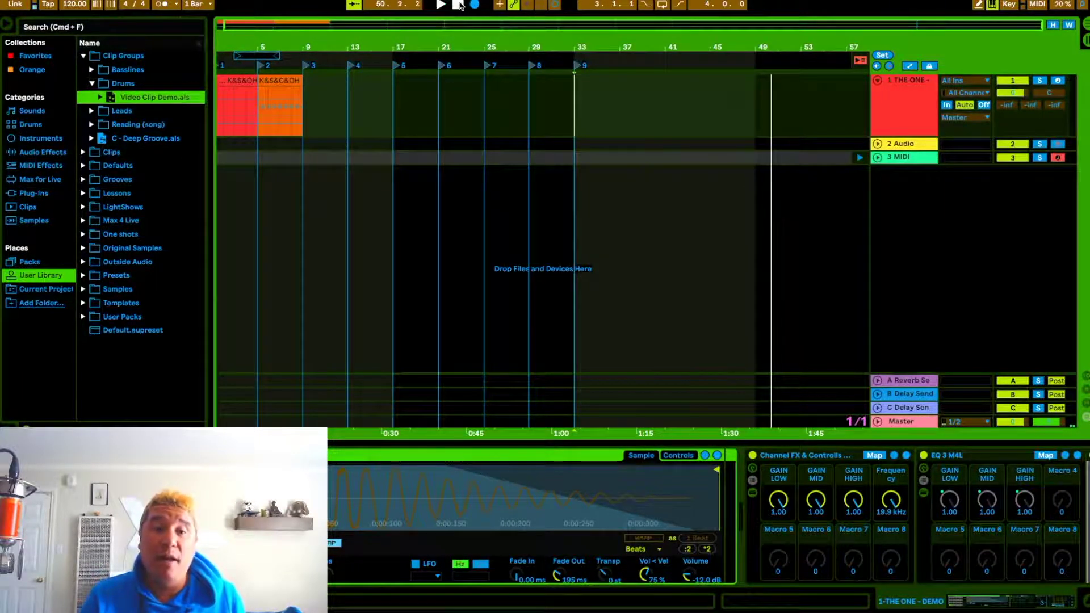
pyautogui.click(459, 6)
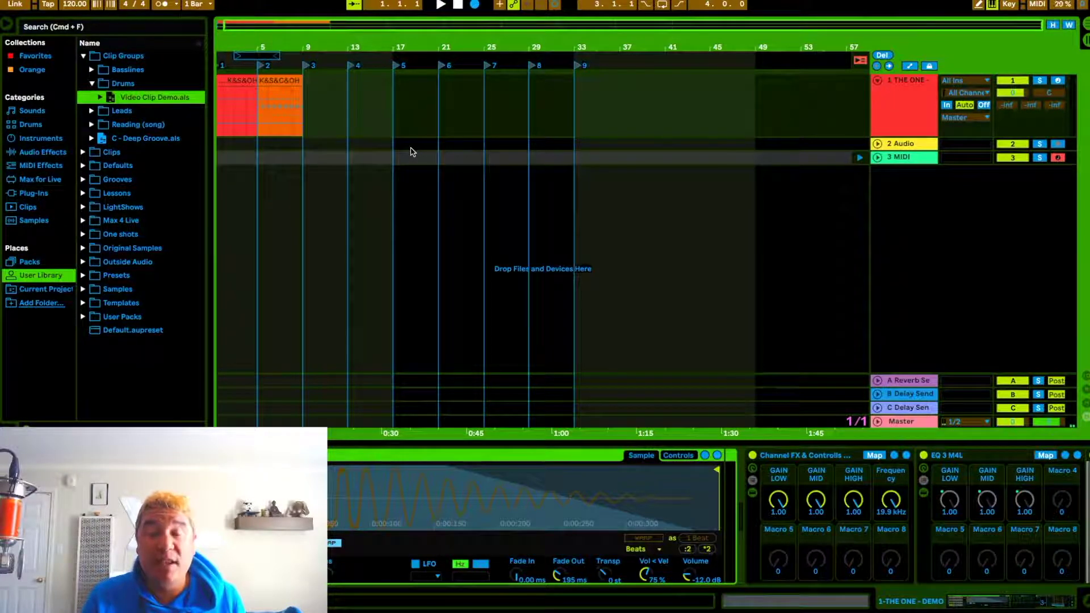
pyautogui.click(250, 81)
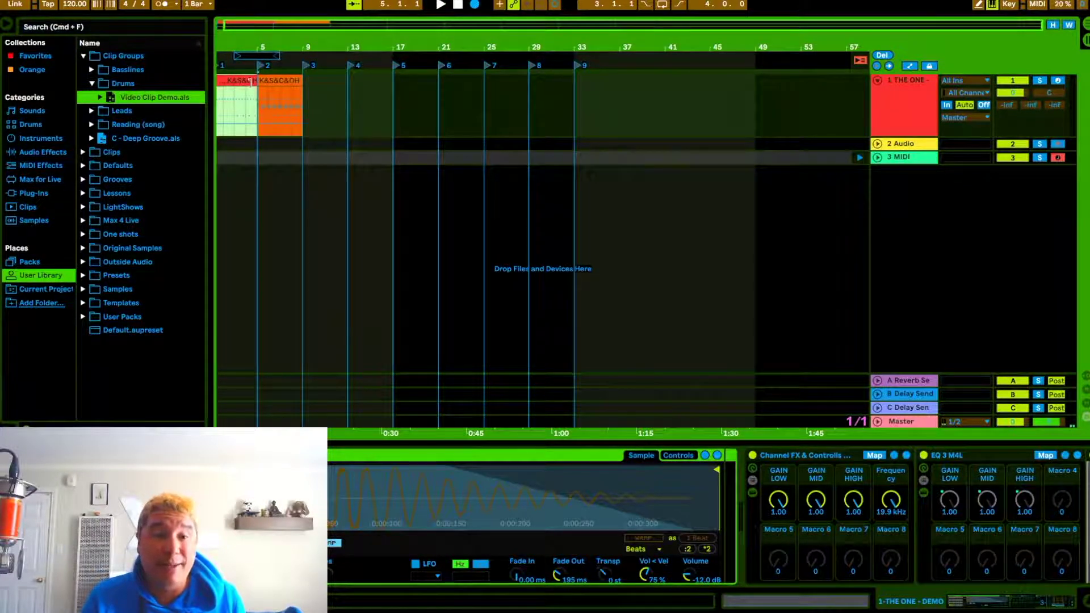
pyautogui.keyDown('shift'); pyautogui.click(278, 80); pyautogui.keyUp('shift')
pyautogui.press('Tab')
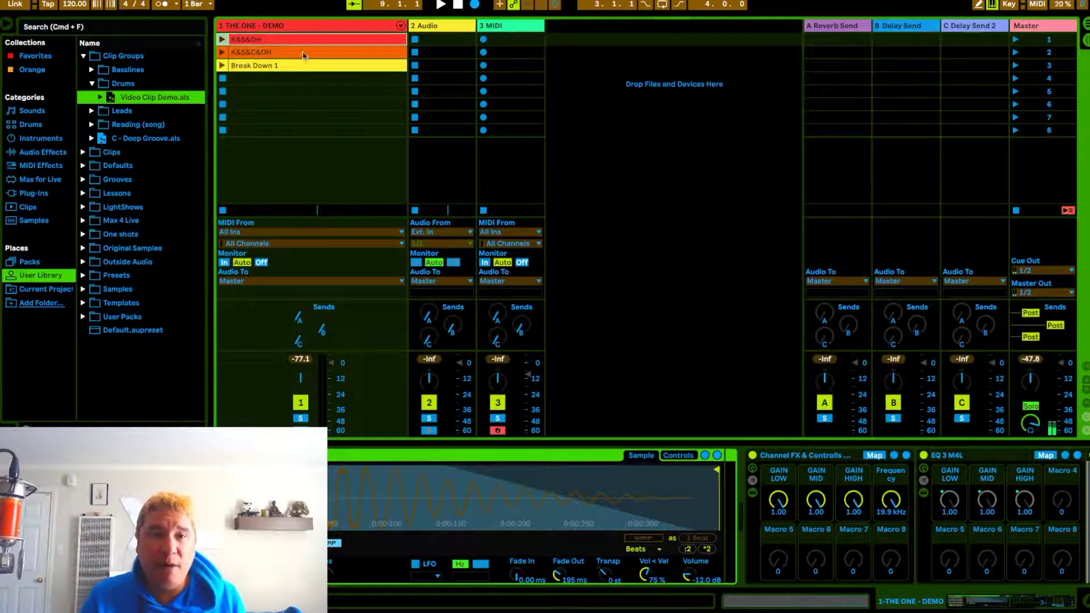
# Launch K&S&OH, Break Down 1 and K&S&C&OH in turn, and narrow track 1 to fit its name.
pyautogui.click(222, 40)
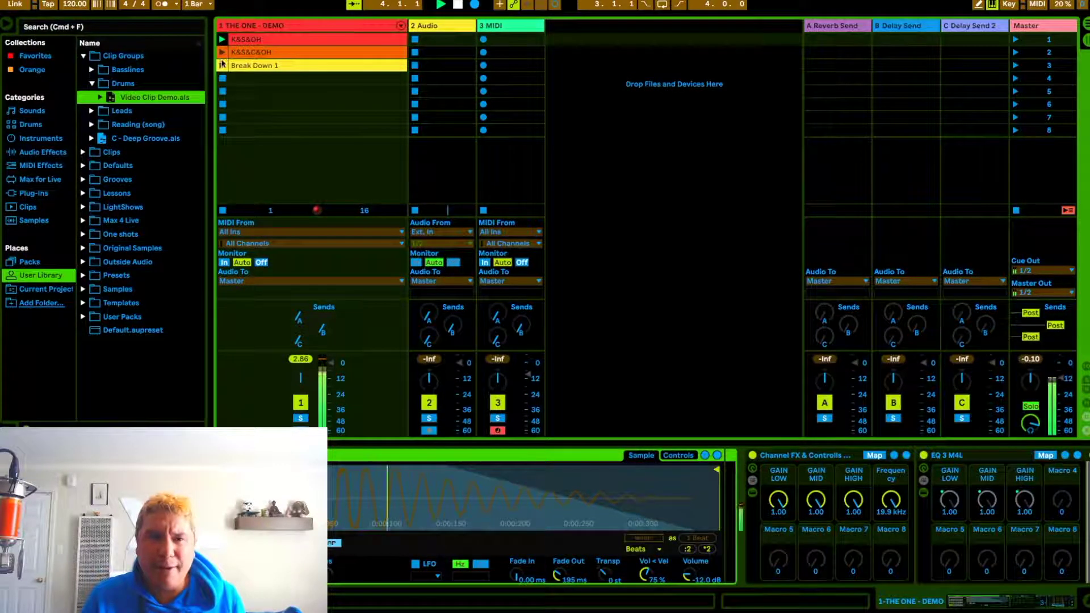
pyautogui.click(222, 66)
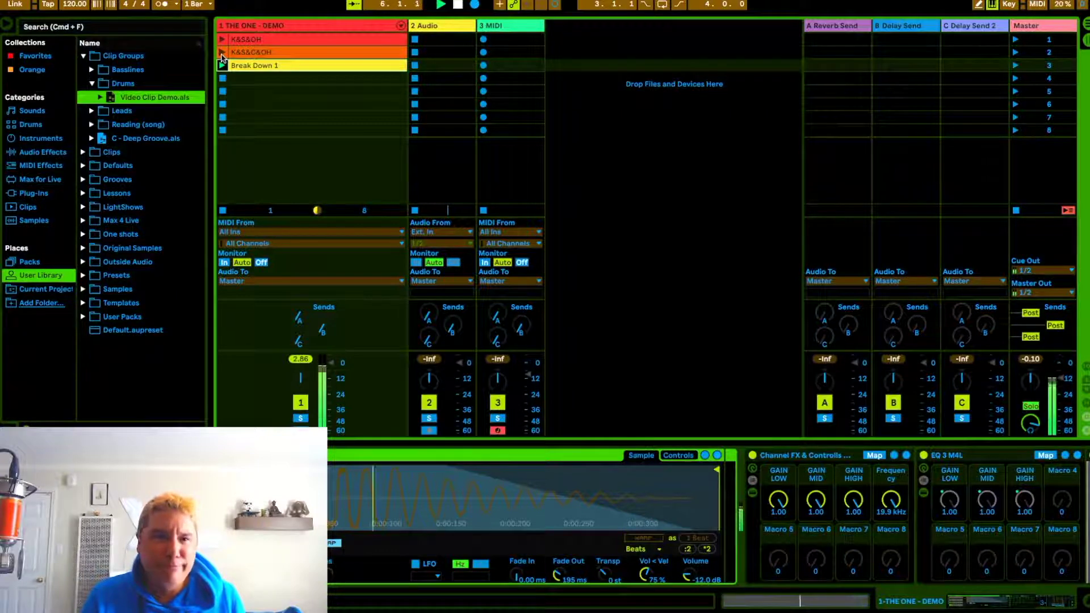
pyautogui.click(222, 52)
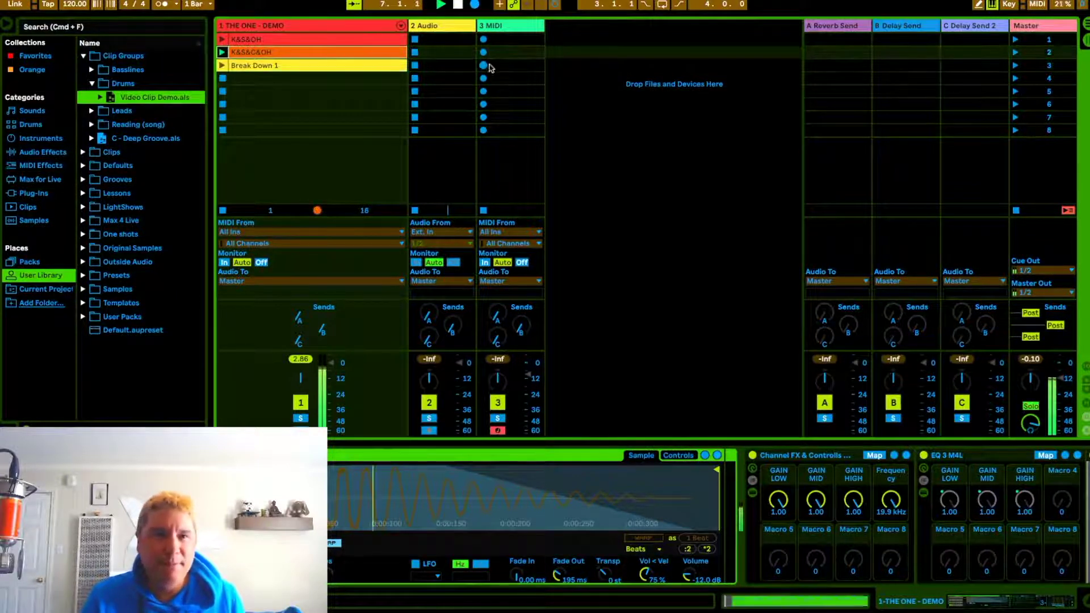
pyautogui.click(609, 80)
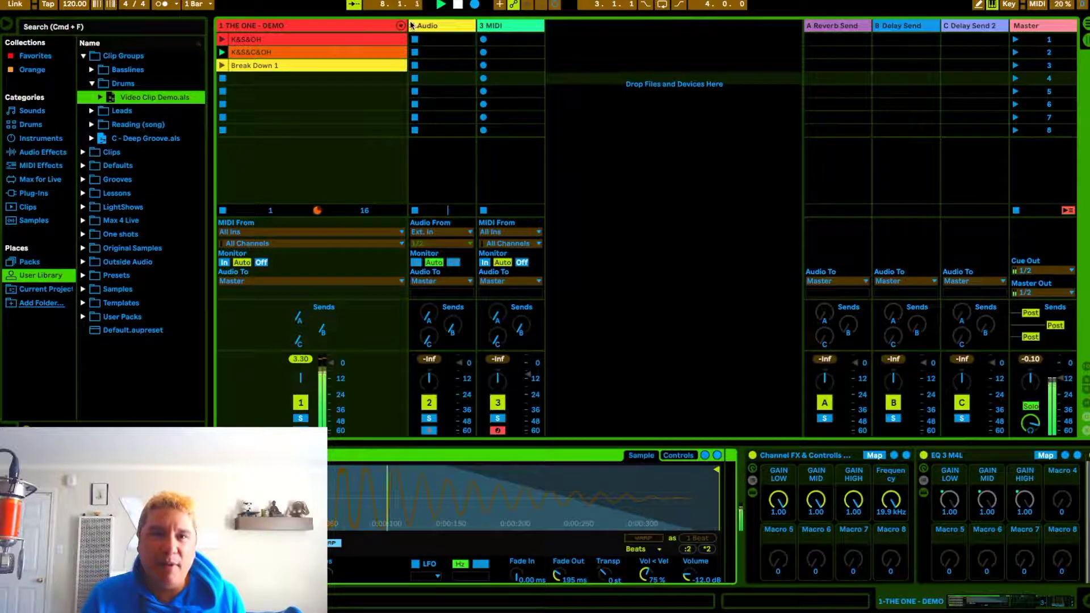
pyautogui.moveTo(407, 24); pyautogui.dragTo(297, 26)
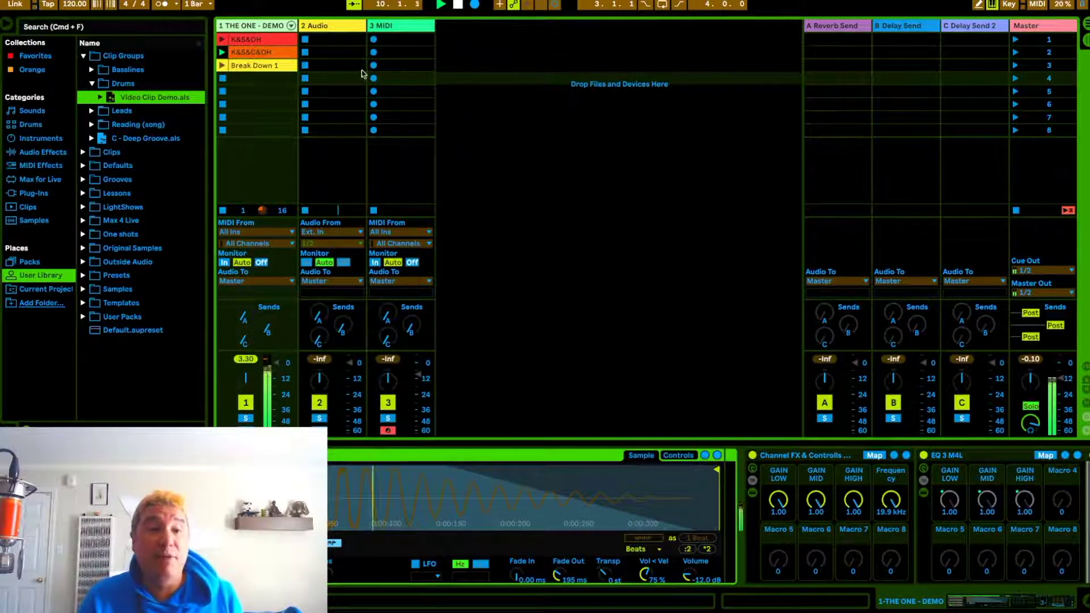
# Load the D - Trance 1 Bass clip group from the Basslines folder as a new track between track 1 and the Audio track.
pyautogui.click(91, 70)
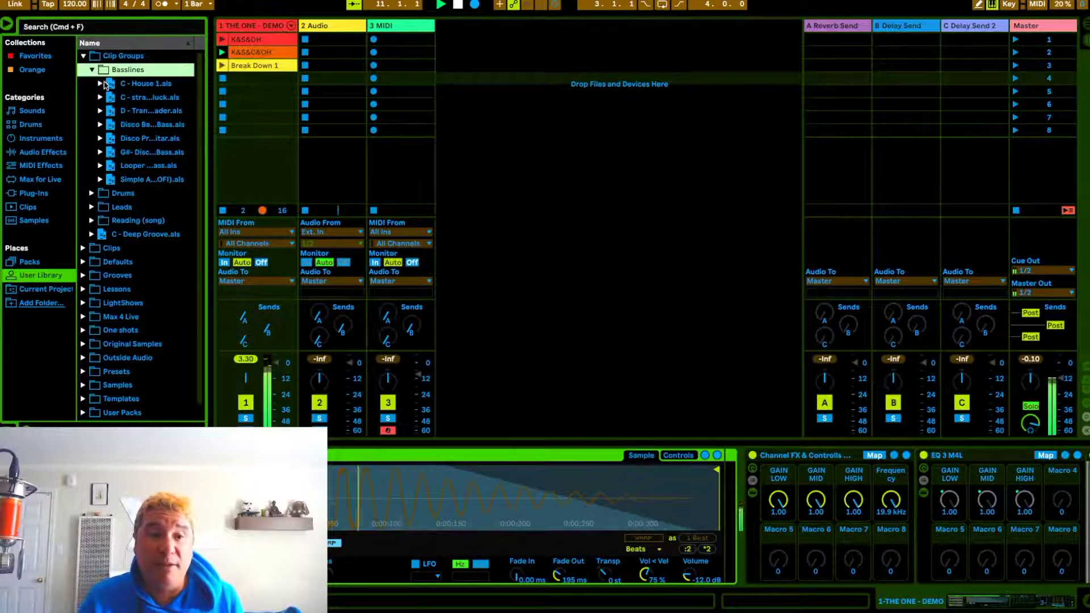
pyautogui.press('Tab')
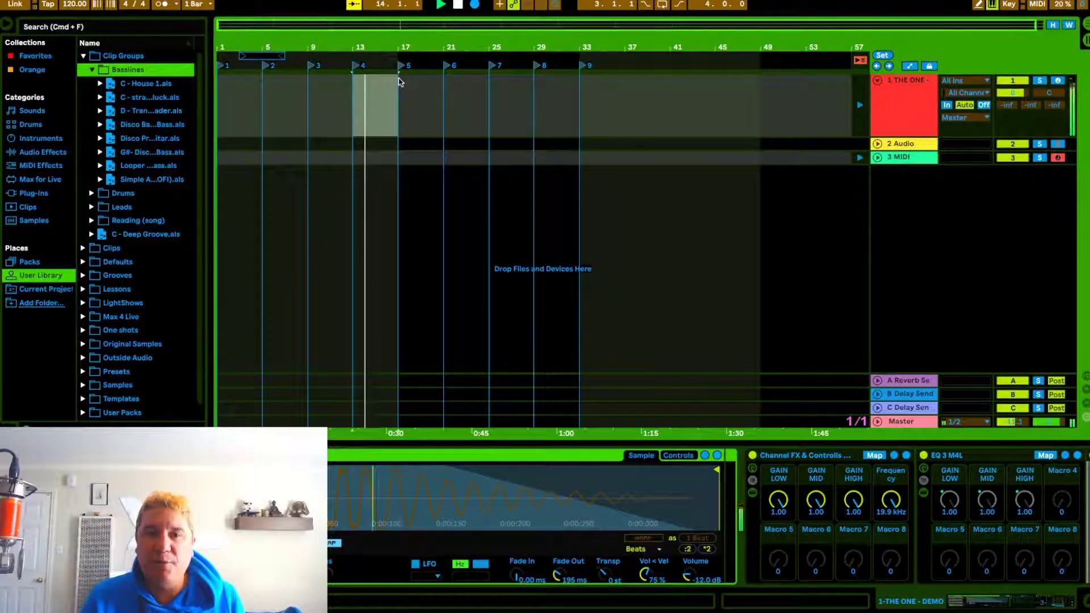
pyautogui.press('Tab')
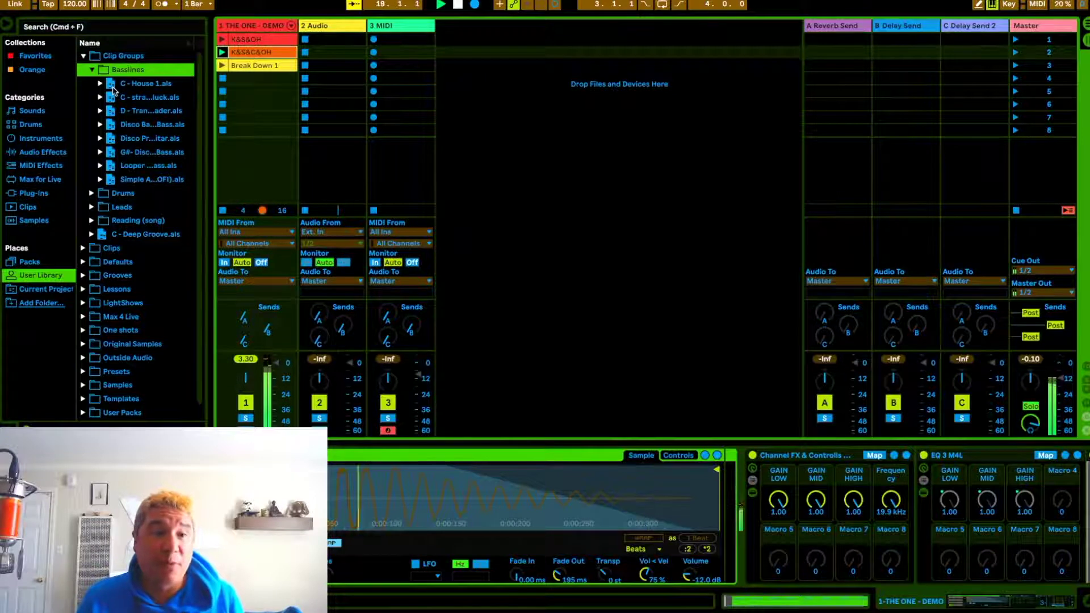
pyautogui.moveTo(112, 113); pyautogui.dragTo(296, 26)
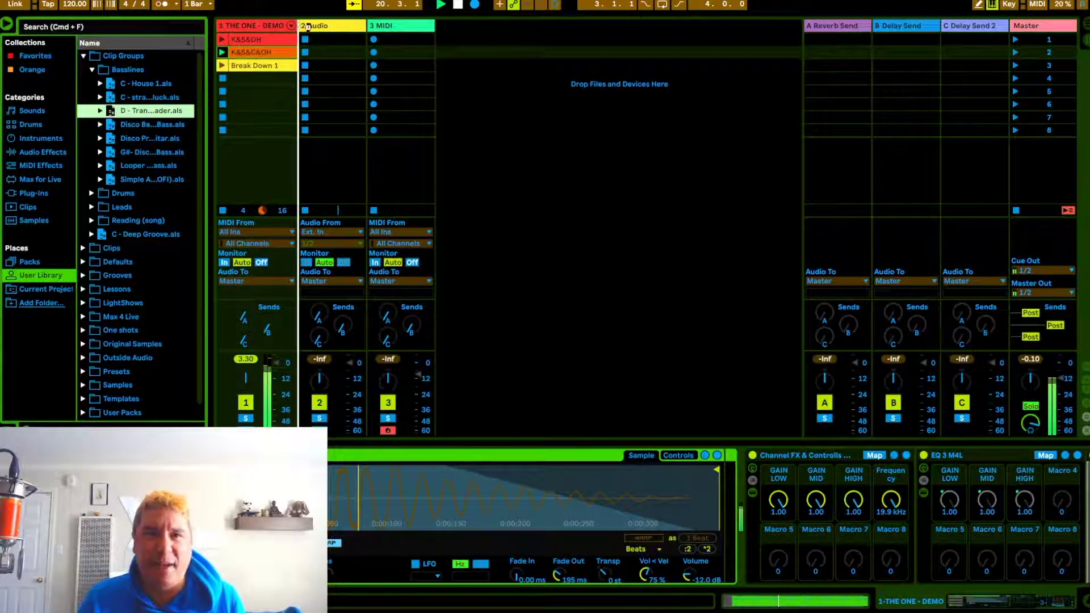
pyautogui.moveTo(313, 26); pyautogui.dragTo(344, 90)
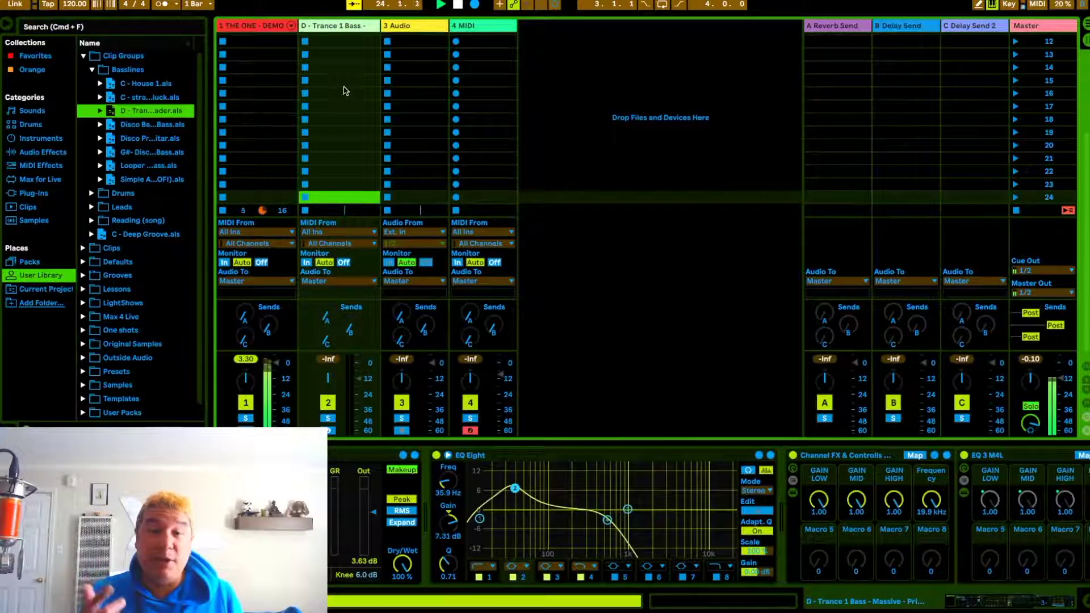
pyautogui.scroll(5, 344, 92)
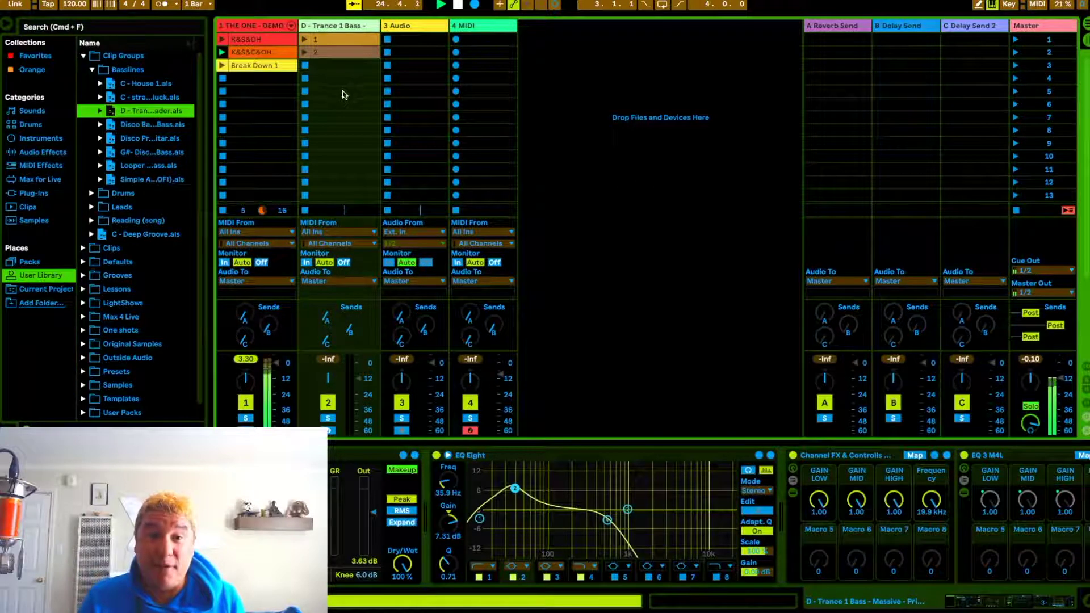
# Launch bass clip 1, and switch the drums to Break Down 1 and back to K&S&OH to hear them together.
pyautogui.click(304, 41)
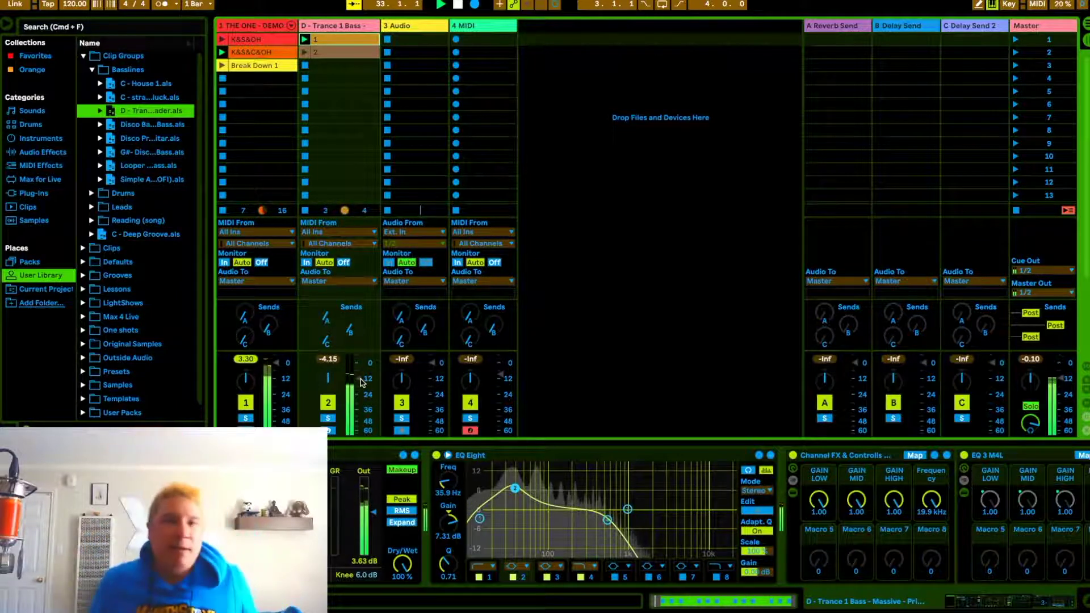
pyautogui.click(222, 65)
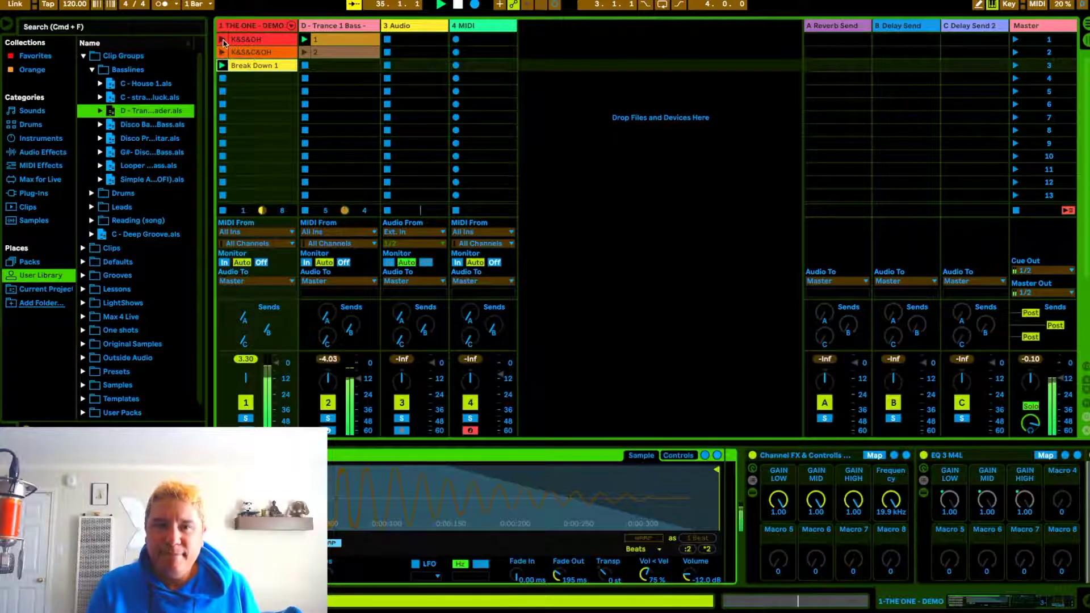
pyautogui.click(222, 40)
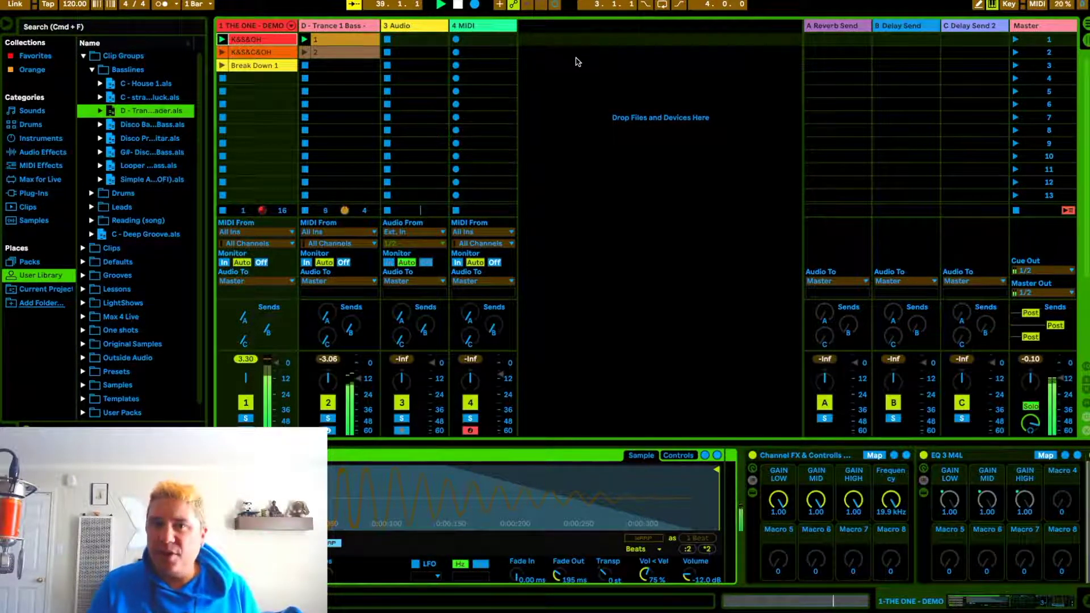
# Load the Nasty Baby lead clip group from the Leads folder as a new track between the Audio and MIDI tracks.
pyautogui.click(416, 27)
pyautogui.click(92, 70)
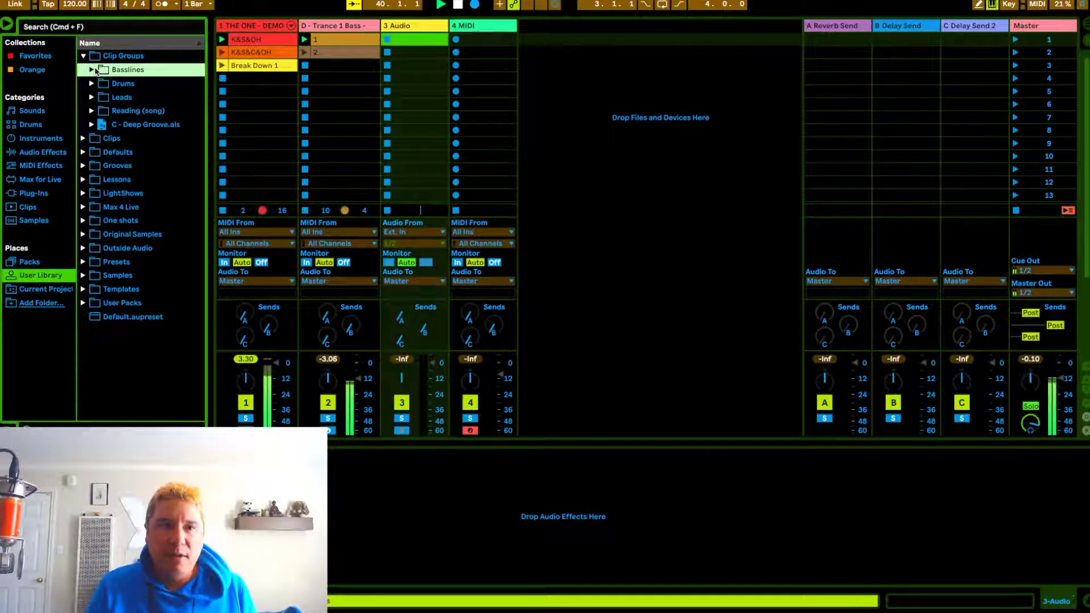
pyautogui.click(91, 97)
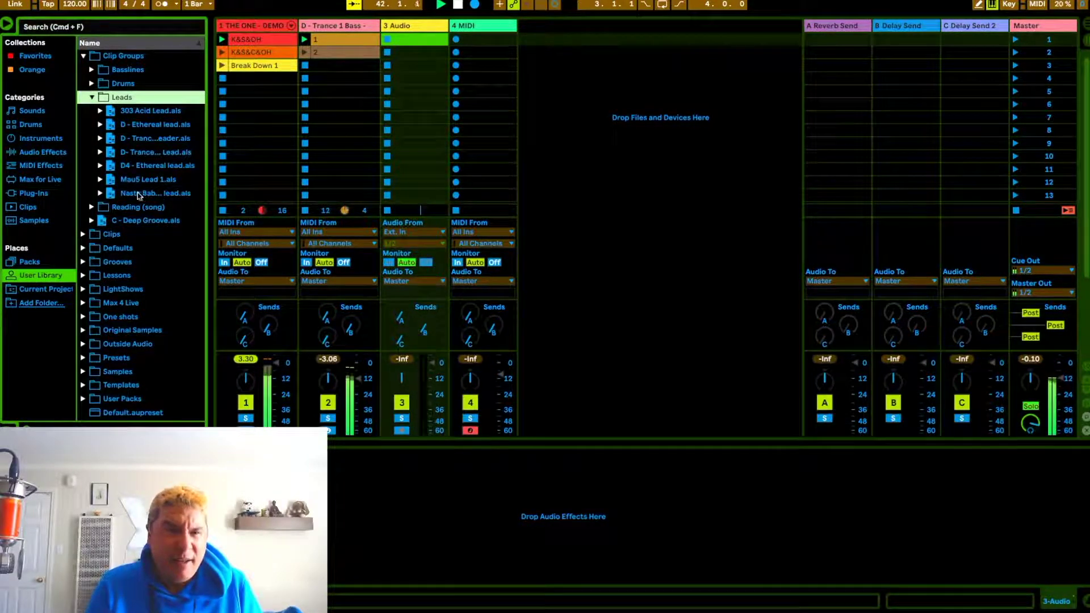
pyautogui.moveTo(130, 195); pyautogui.dragTo(483, 28)
# Audition clip 1 on the Nasty Baby lead track with the drums and bass, and stop that track.
pyautogui.click(474, 41)
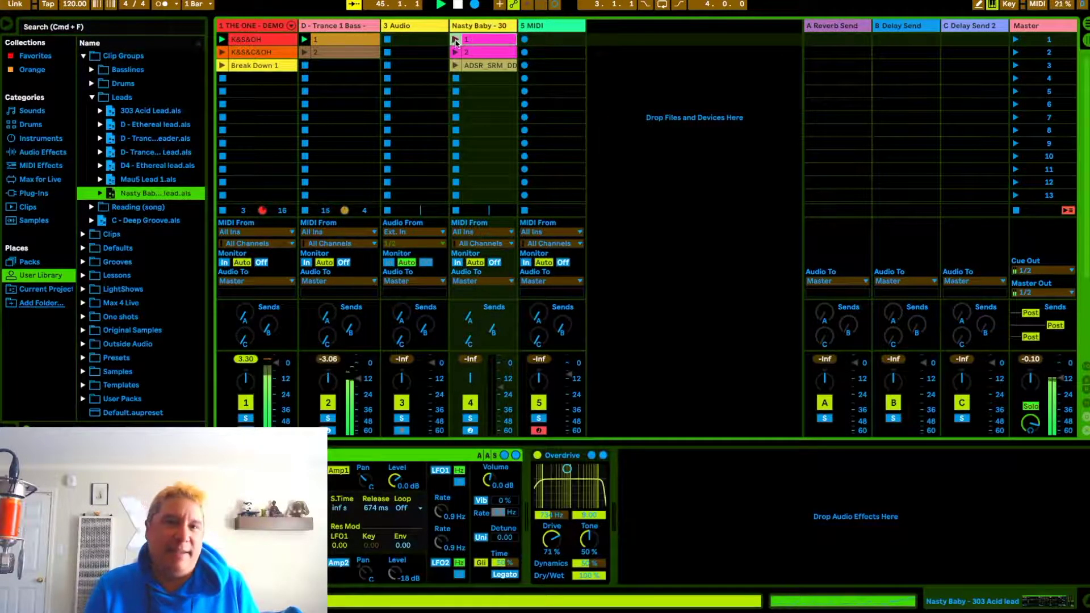
pyautogui.click(456, 40)
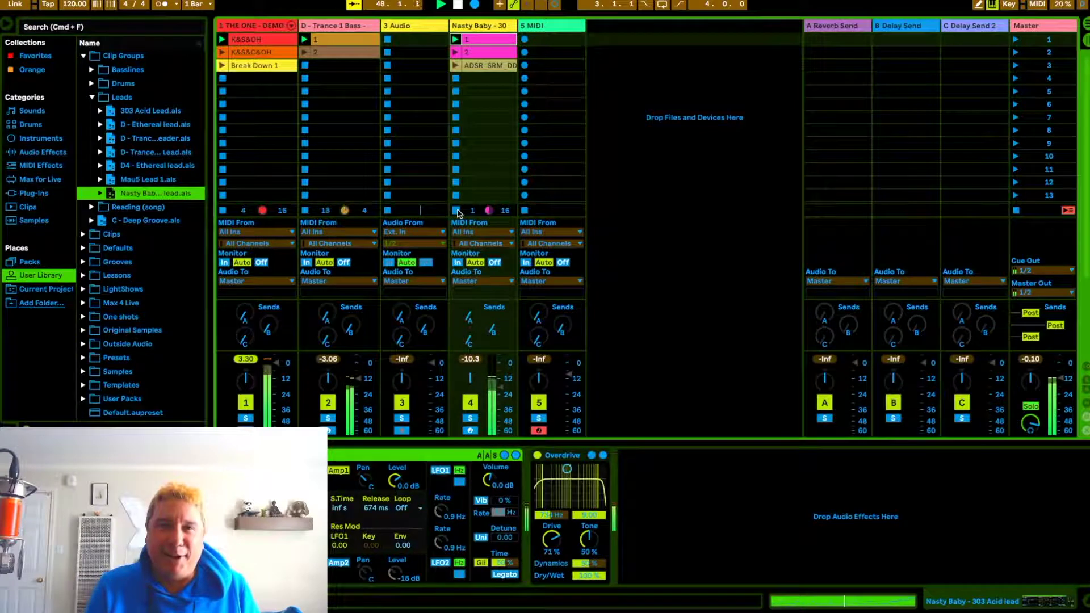
pyautogui.click(456, 211)
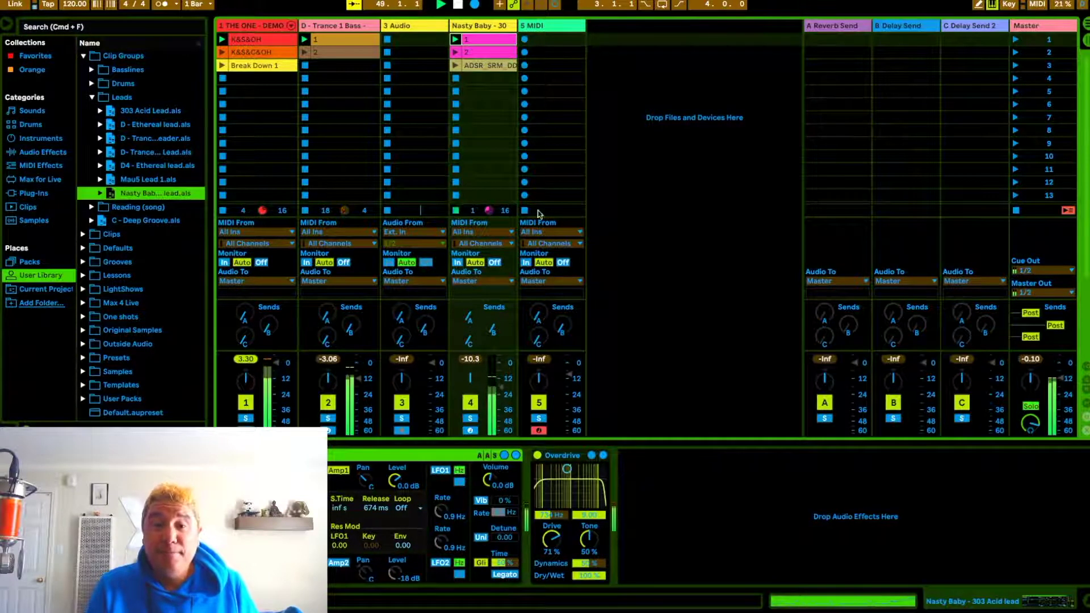
# Stop all playing clips and delete the empty Audio track between the bass and lead tracks.
pyautogui.click(1016, 210)
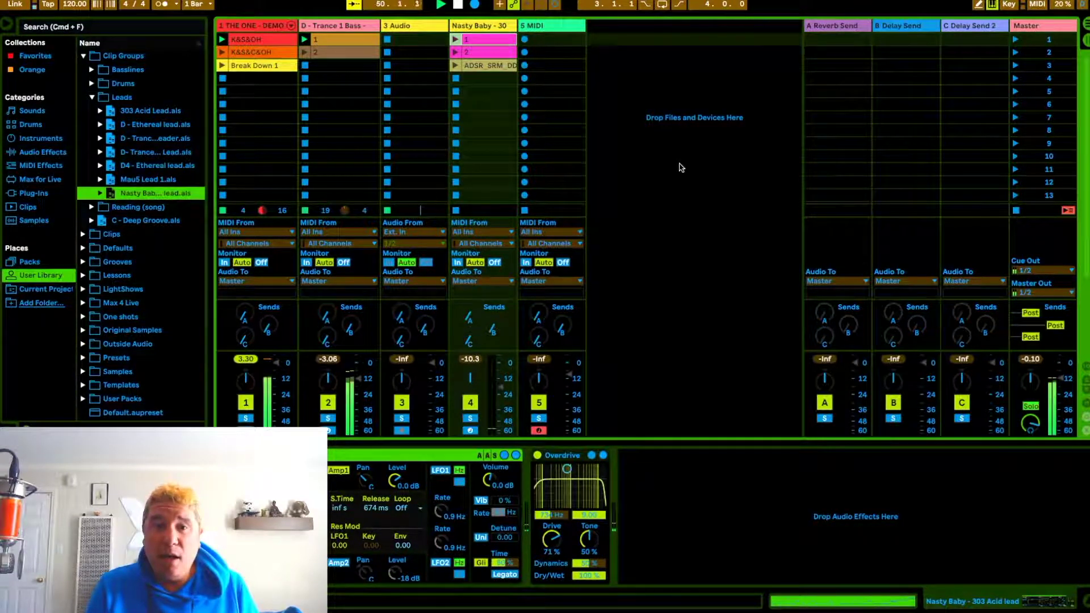
pyautogui.click(681, 167)
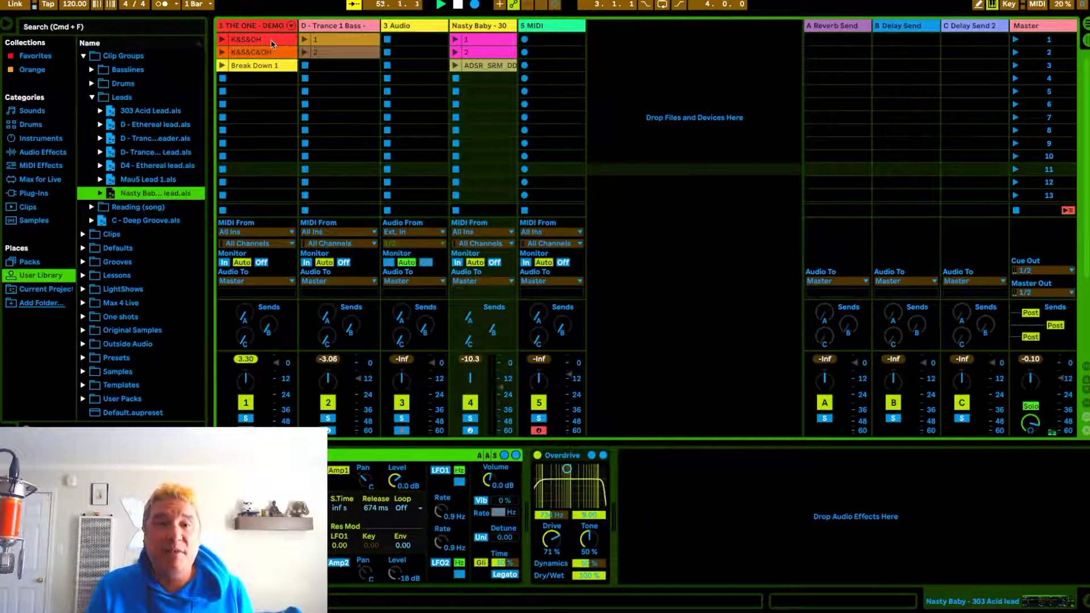
pyautogui.click(430, 26)
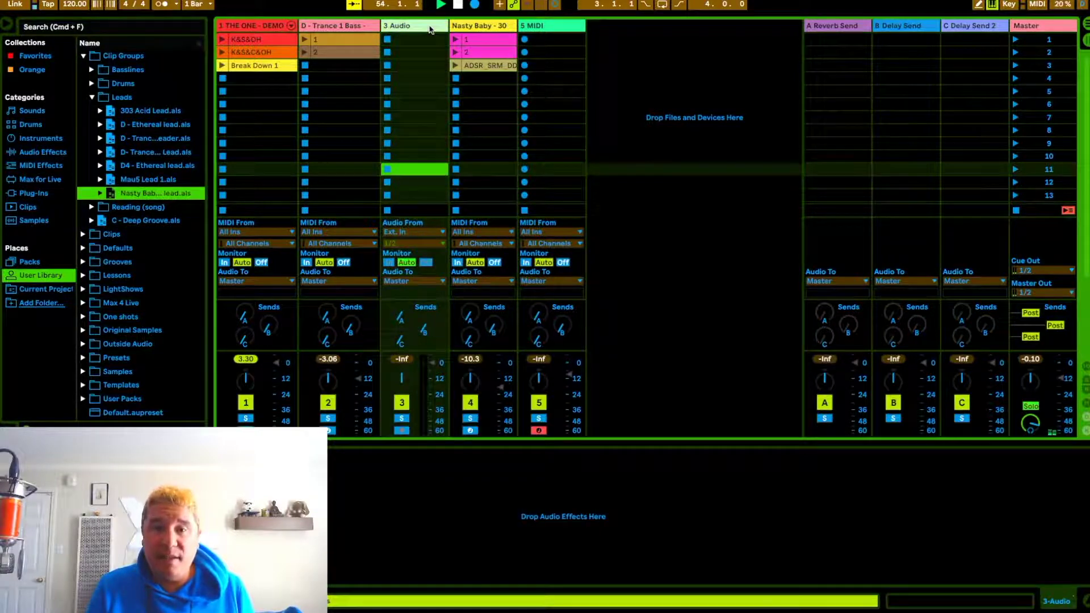
pyautogui.press('Delete')
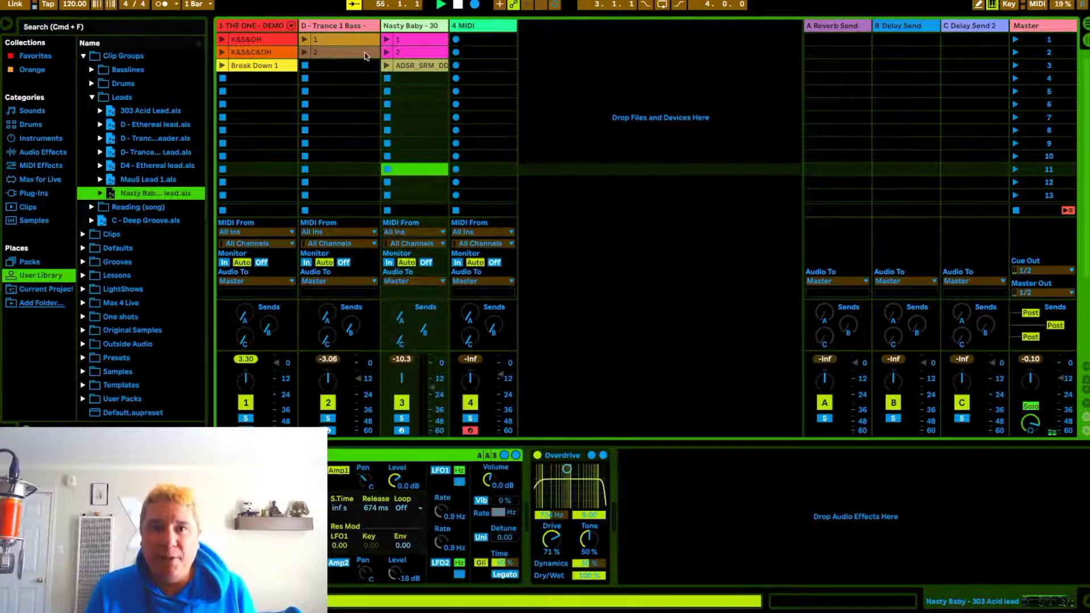
# Copy Nasty Baby lead clip 1 to bar 1 of its track in the Arrangement, and play it back from the Arrangement.
pyautogui.press('Tab')
pyautogui.moveTo(416, 47); pyautogui.dragTo(218, 232)
pyautogui.click(458, 4)
pyautogui.click(457, 5)
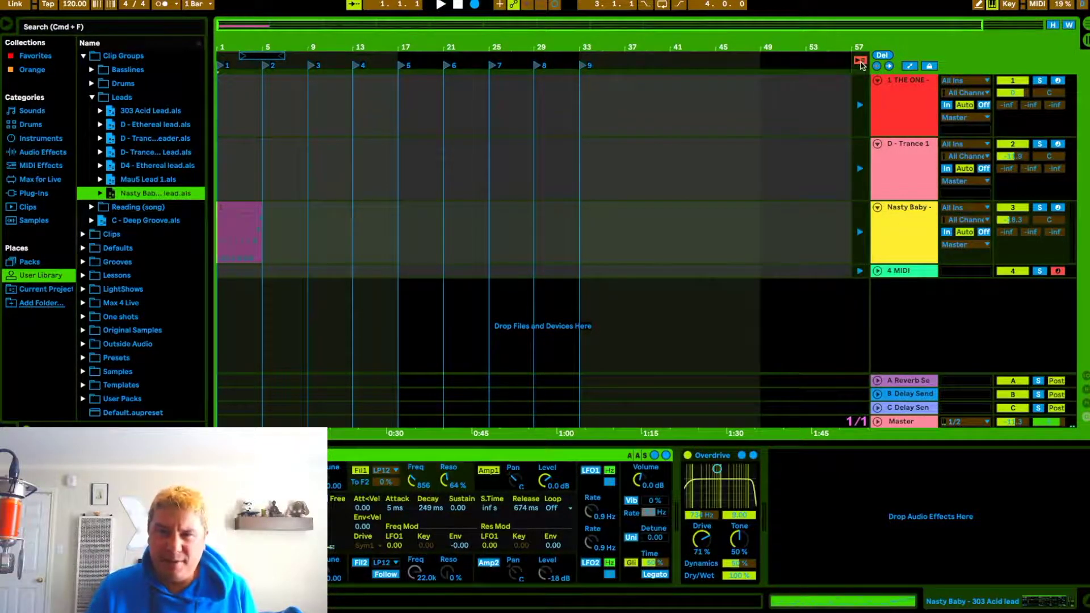
pyautogui.click(860, 61)
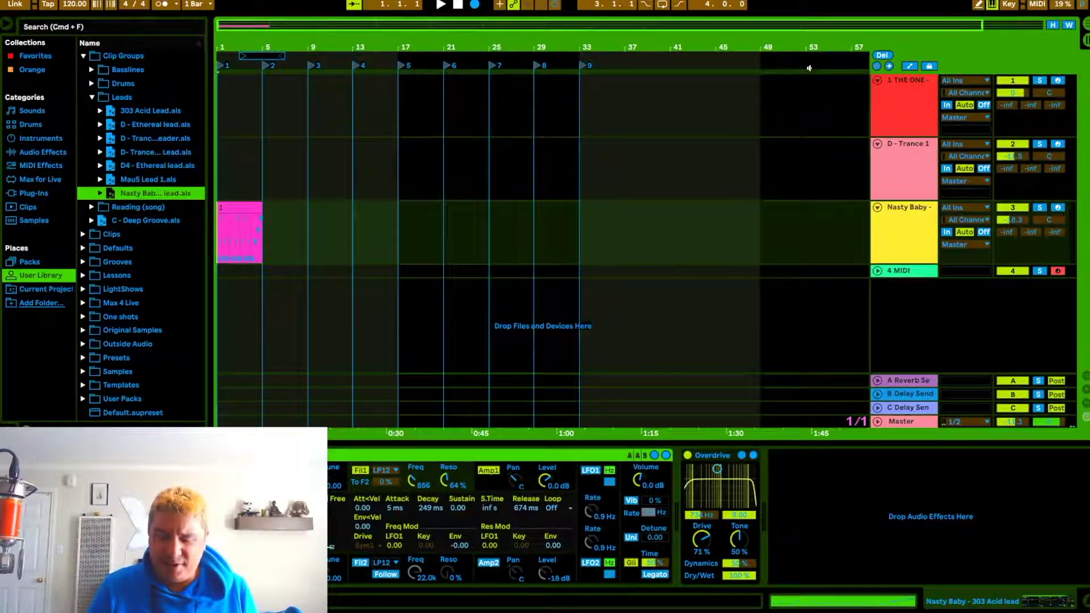
pyautogui.click(440, 5)
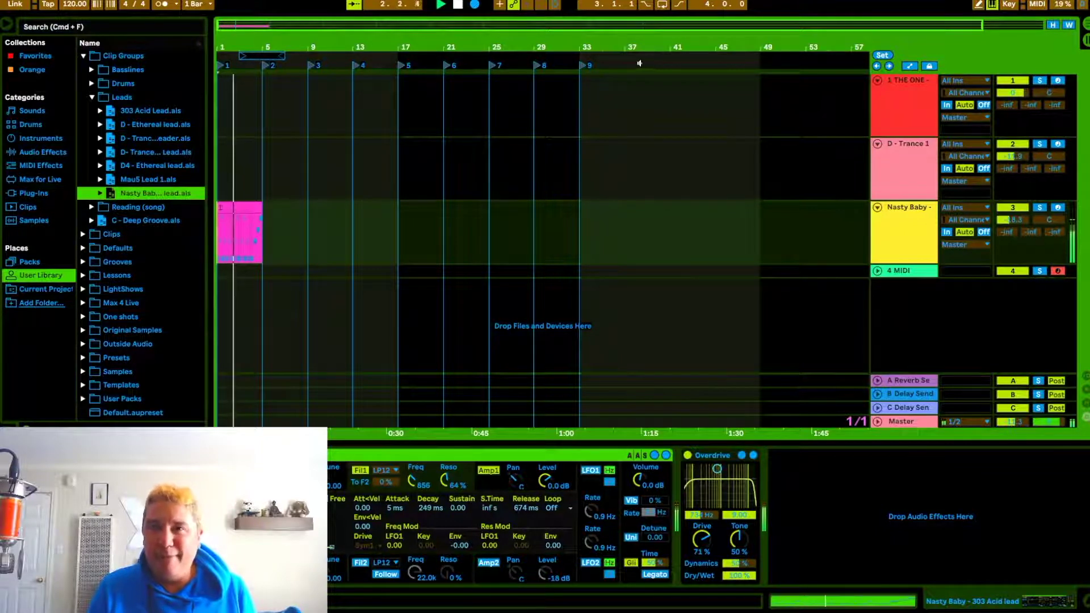
# Place the Break Down 1 clip at bar 3 and the K&S&C&OH clip at bar 5 on the drum track in the Arrangement.
pyautogui.press('Tab')
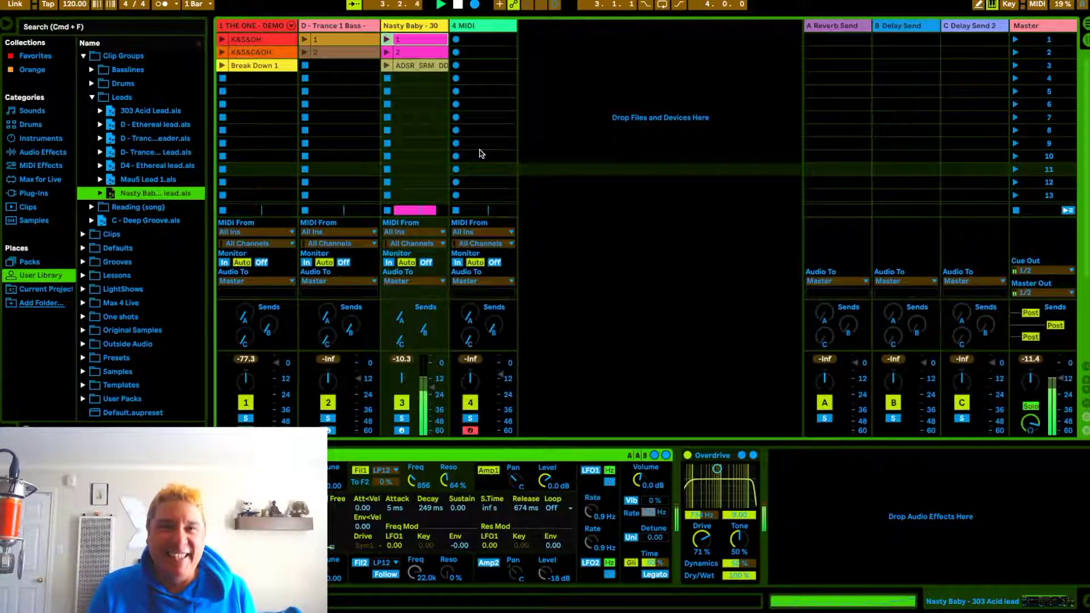
pyautogui.press('Tab')
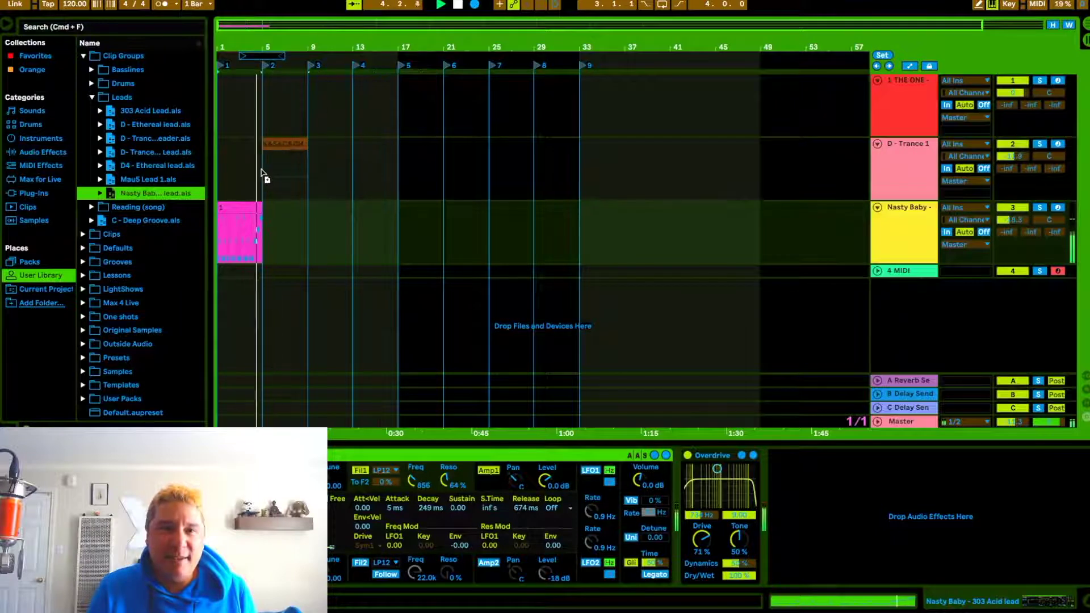
pyautogui.click(263, 175)
pyautogui.press('Tab')
pyautogui.moveTo(277, 65); pyautogui.dragTo(253, 156)
pyautogui.press('Tab')
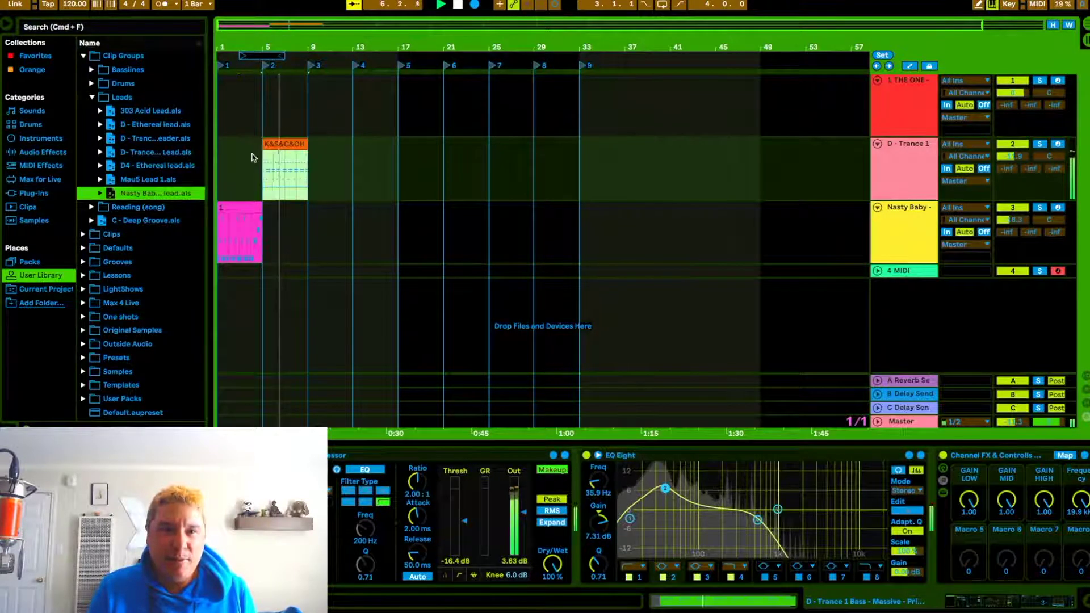
pyautogui.press('Tab')
pyautogui.press('Tab')
pyautogui.moveTo(255, 66); pyautogui.dragTo(239, 98)
pyautogui.moveTo(284, 144); pyautogui.dragTo(283, 99)
# Set the Arrangement loop to start at bar 1 with a length of 8 bars, and play the placed clips.
pyautogui.press('space')
pyautogui.moveTo(247, 57); pyautogui.dragTo(224, 58)
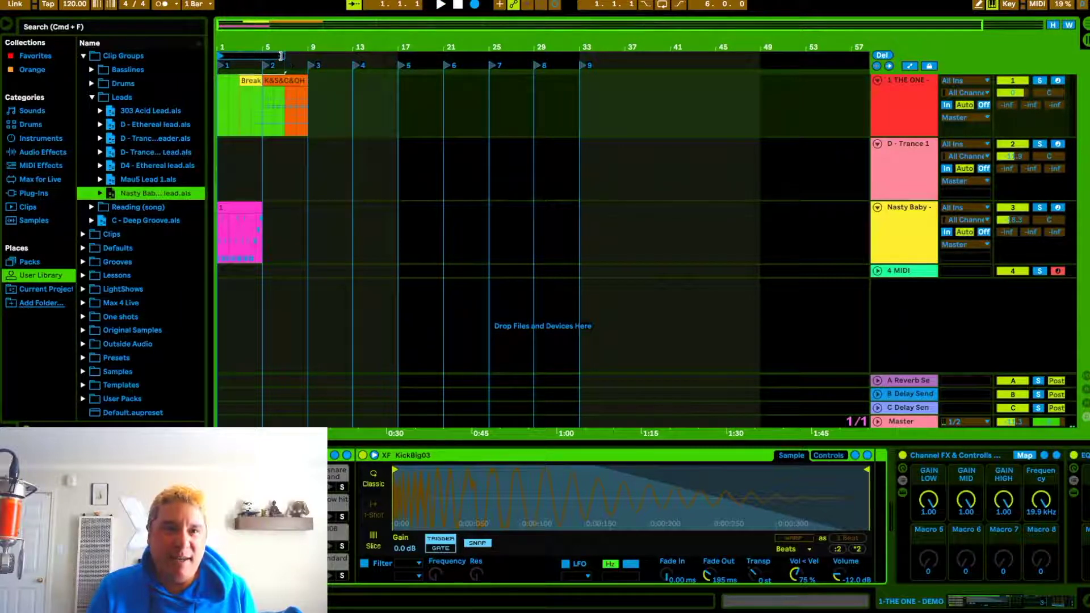
pyautogui.moveTo(290, 57); pyautogui.dragTo(306, 59)
pyautogui.press('space')
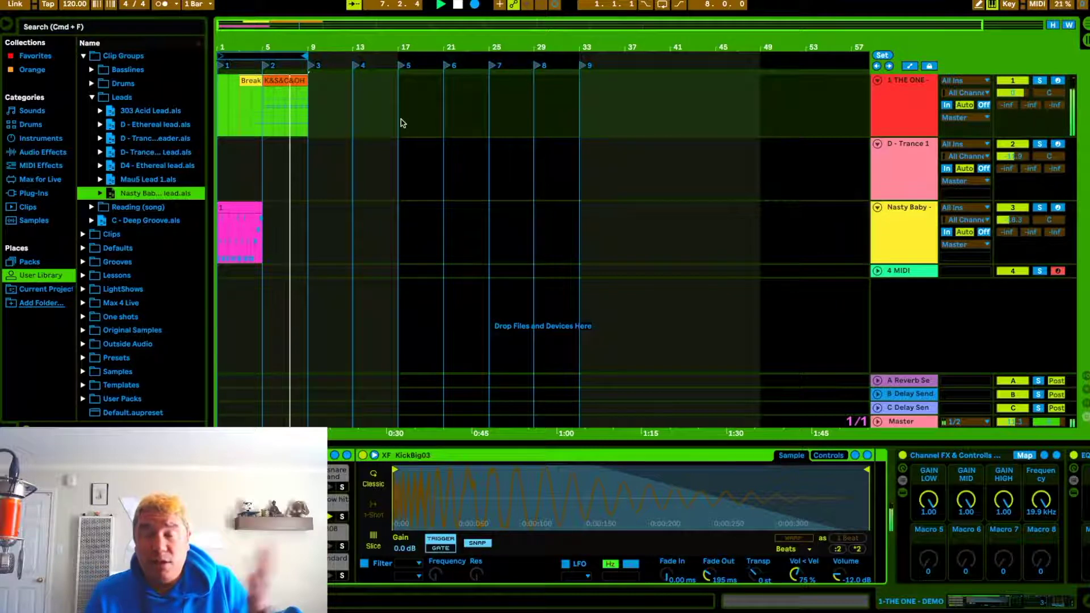
pyautogui.click(350, 107)
pyautogui.press('space')
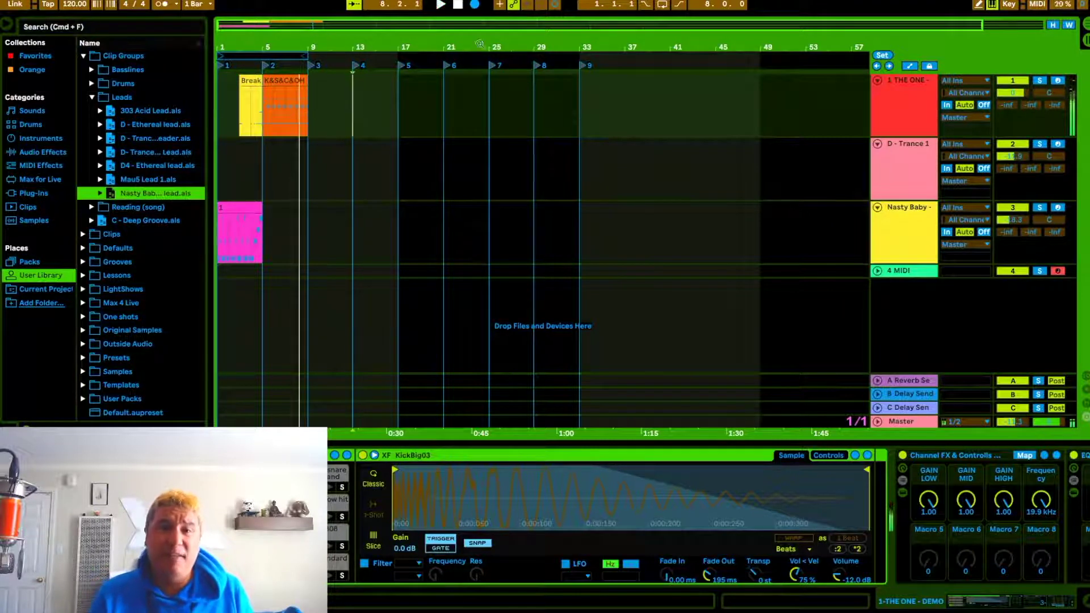
pyautogui.click(371, 95)
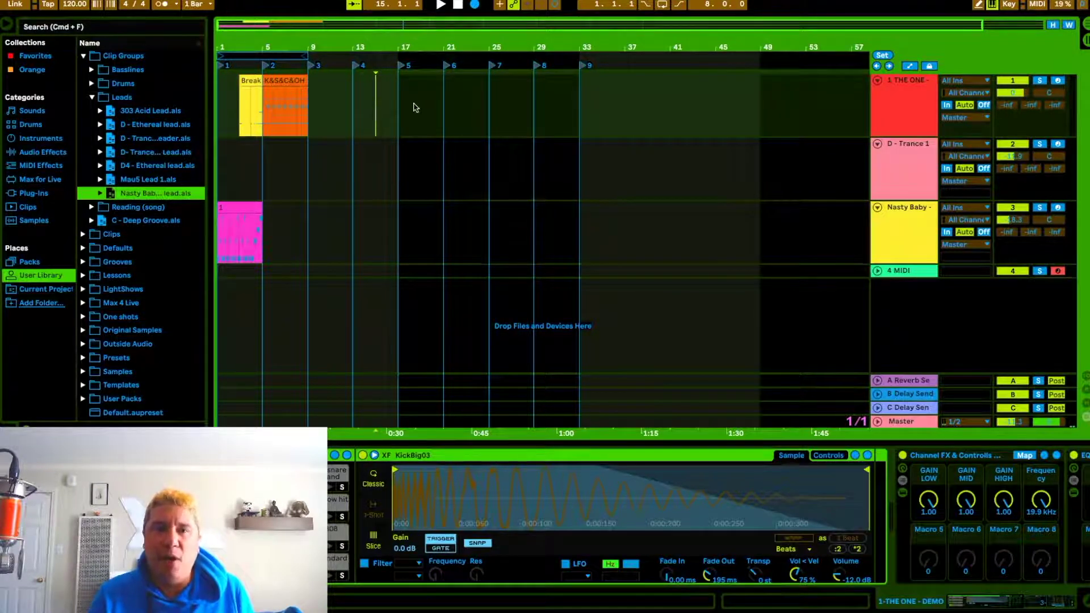
pyautogui.click(384, 105)
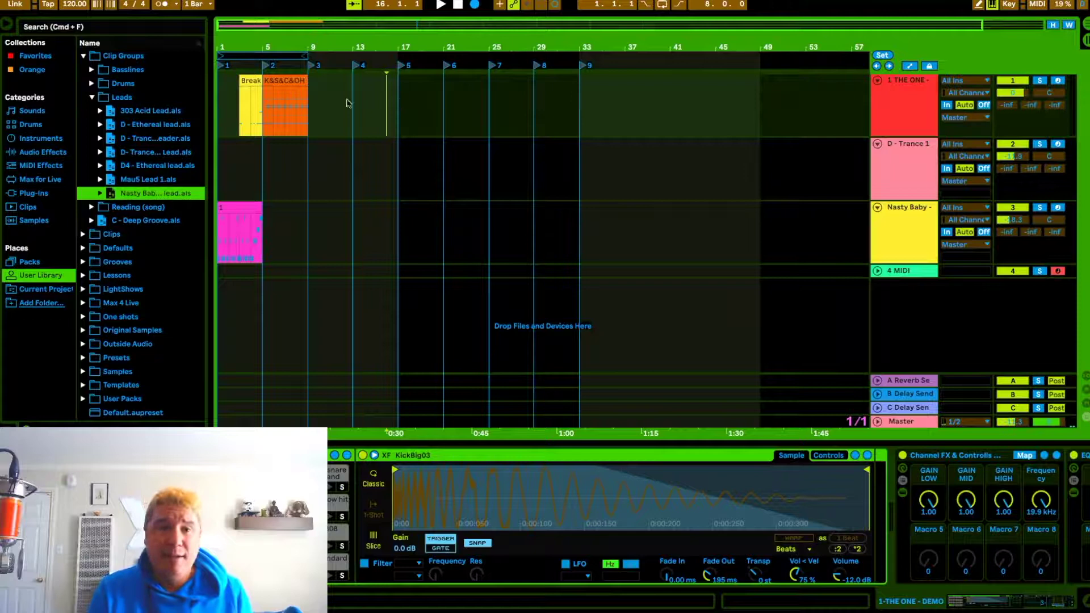
# Delete the D - Trance 1 Bass, Nasty Baby and MIDI tracks in Session View, keeping only the drum track.
pyautogui.press('Tab')
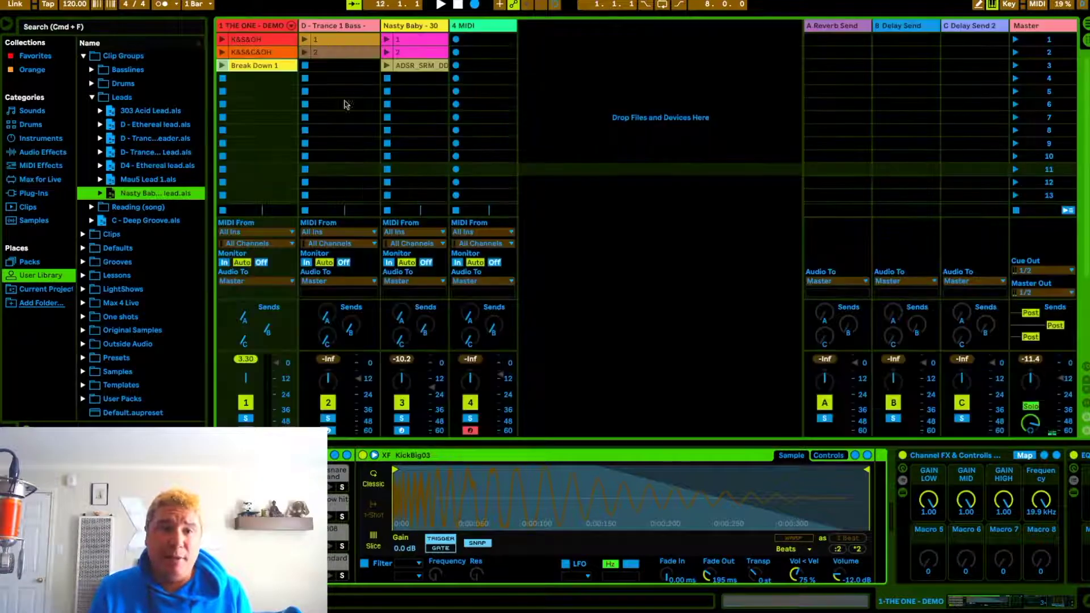
pyautogui.click(397, 25)
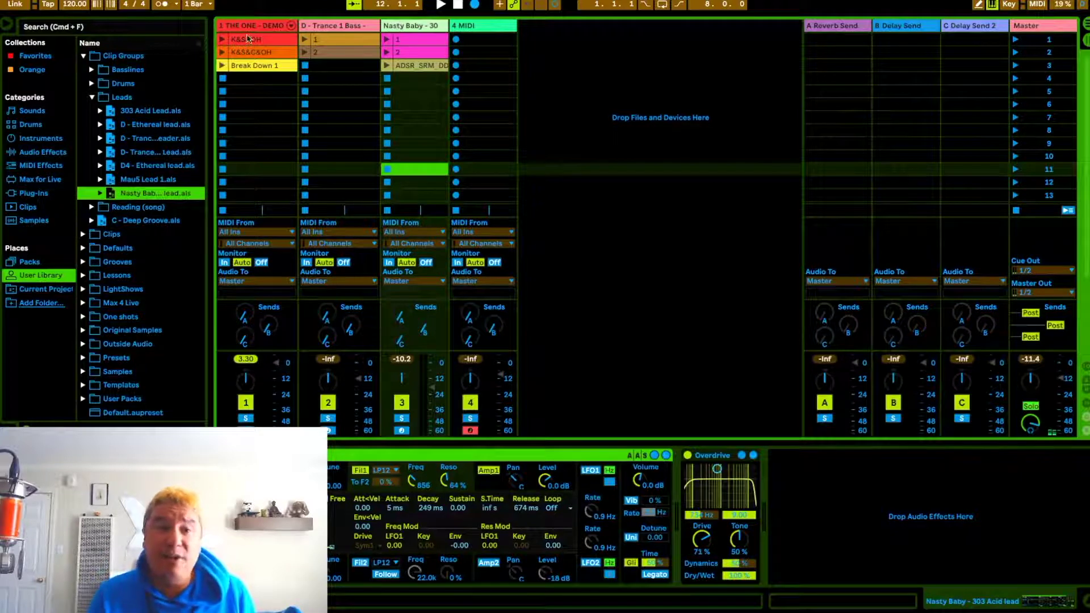
pyautogui.click(261, 27)
pyautogui.click(317, 26)
pyautogui.keyDown('shift'); pyautogui.click(407, 26); pyautogui.keyUp('shift')
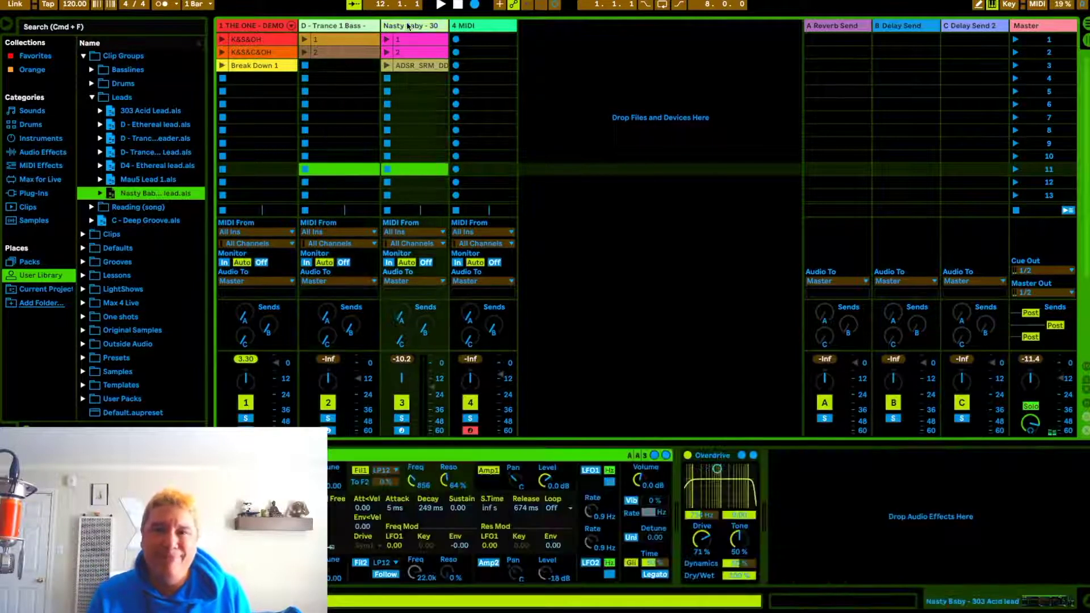
pyautogui.press('Delete')
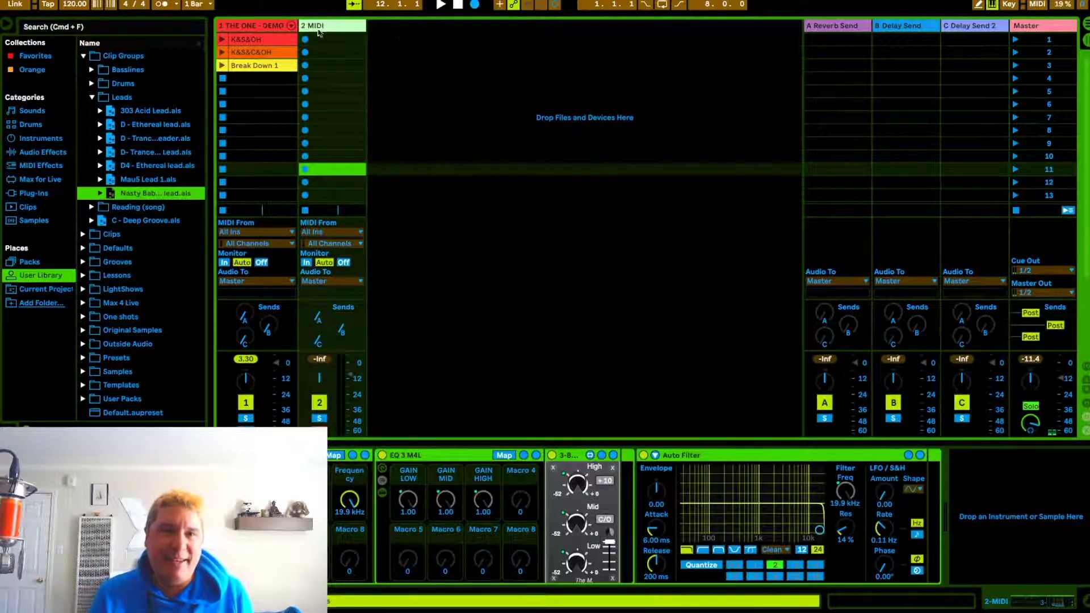
pyautogui.press('Delete')
# Load the D4 - Ethereal lead clip group beside the drum track, and audition its Serum clip with Break Down 1 and K&S&C&OH.
pyautogui.moveTo(154, 166); pyautogui.dragTo(322, 35)
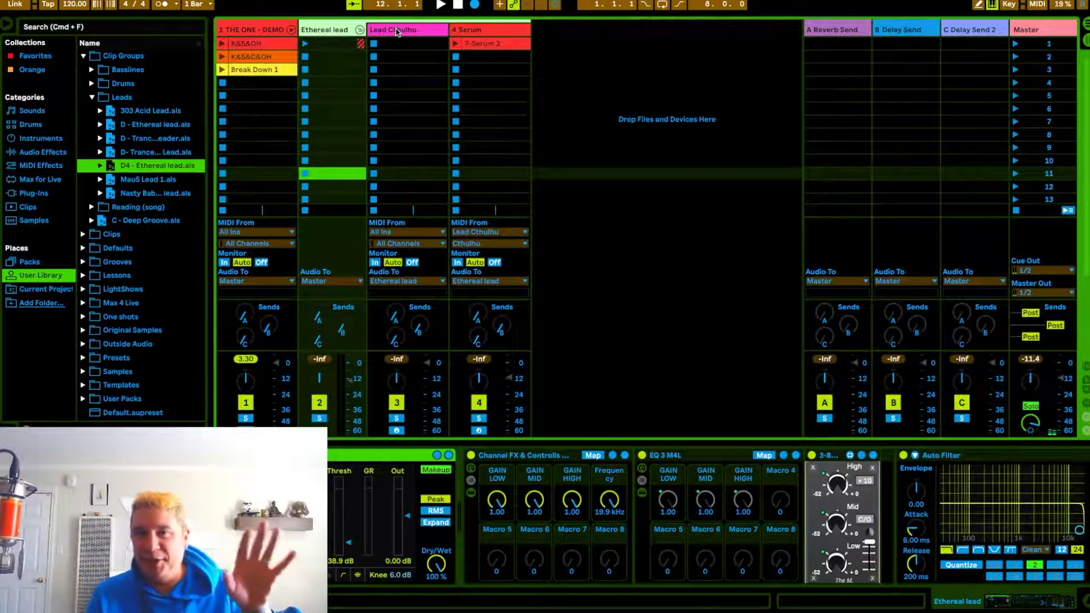
pyautogui.click(454, 43)
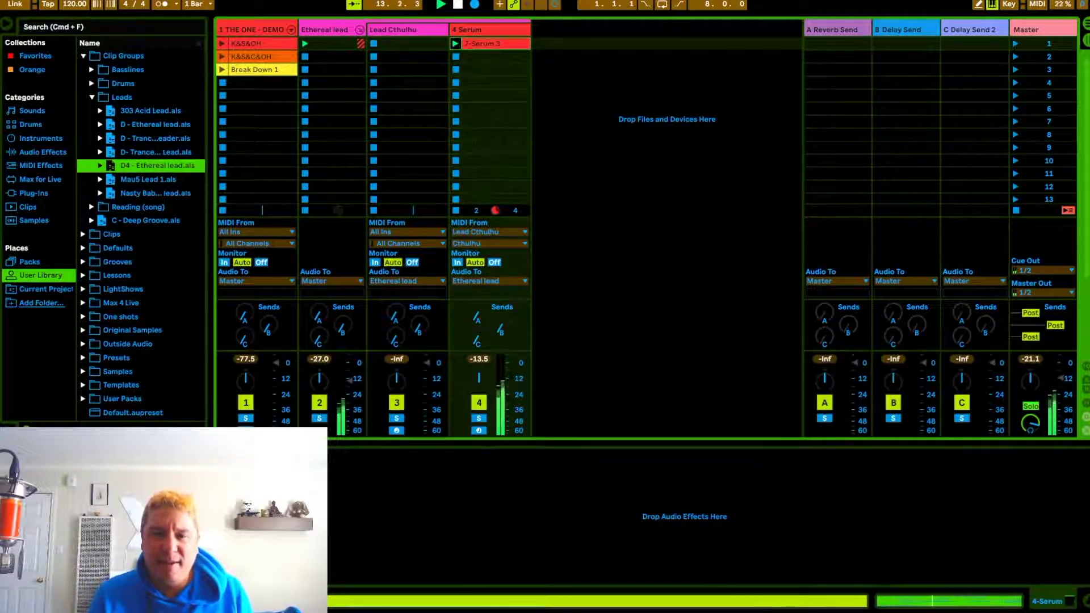
pyautogui.click(222, 69)
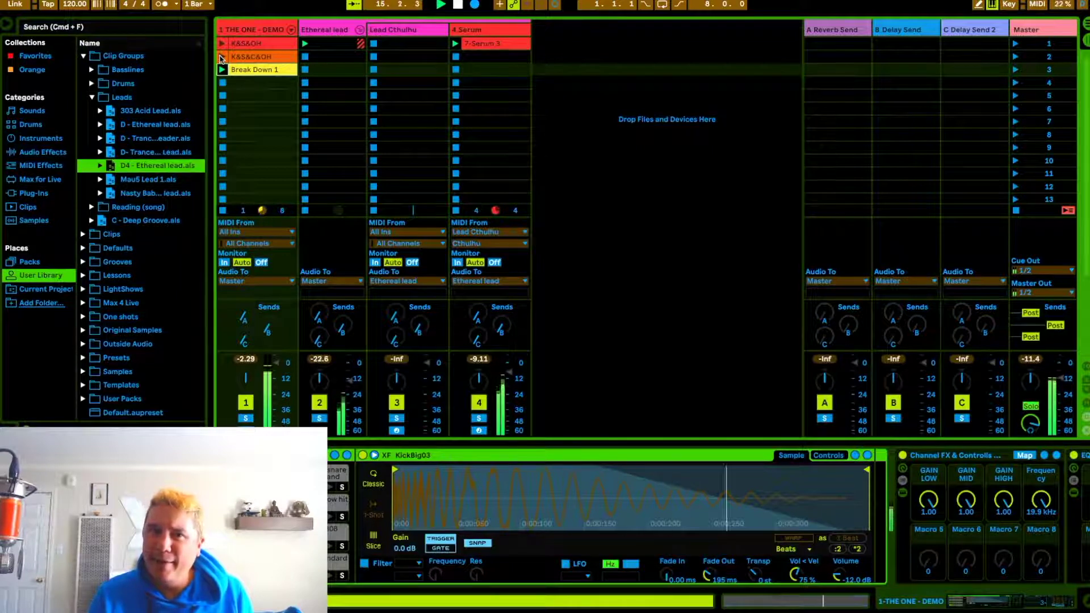
pyautogui.click(222, 57)
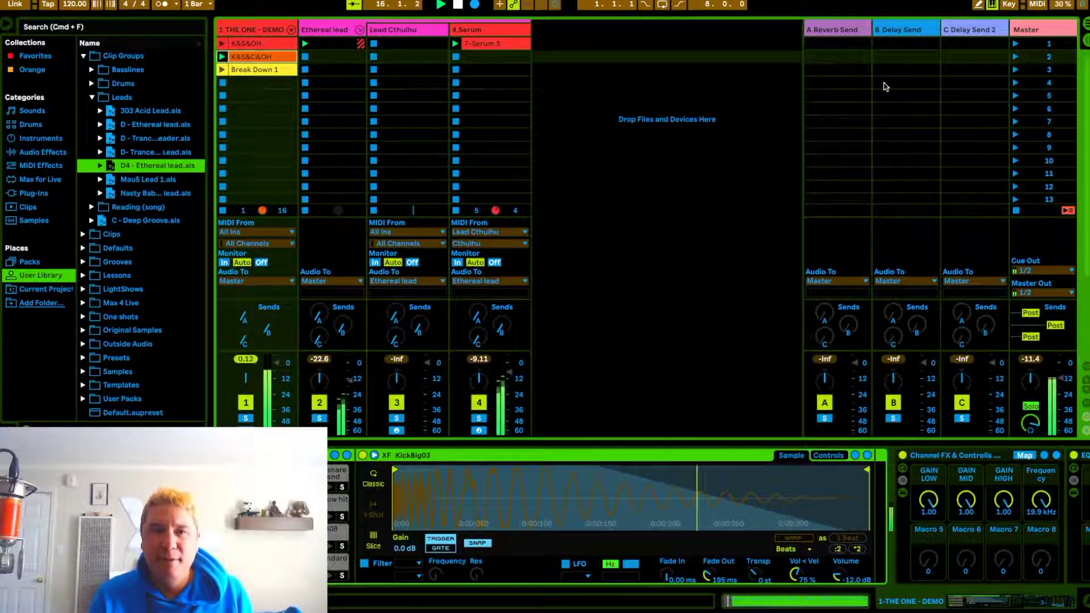
# Fold the Ethereal lead group, load the D - Trance 1 Bass clip group after it, and audition bass clip 1 before stopping playback.
pyautogui.click(359, 29)
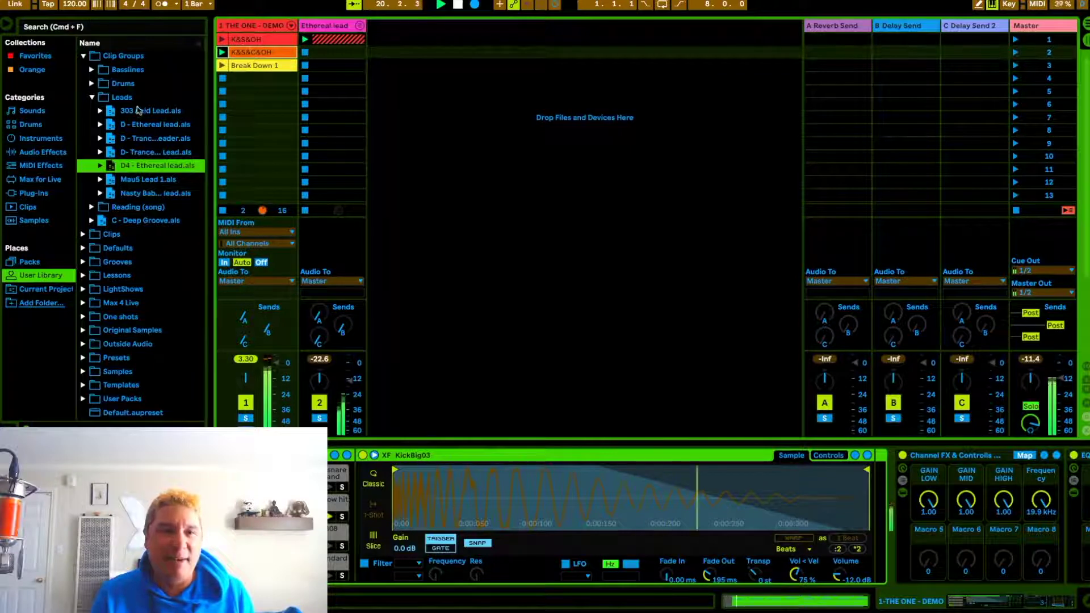
pyautogui.moveTo(122, 142); pyautogui.dragTo(379, 30)
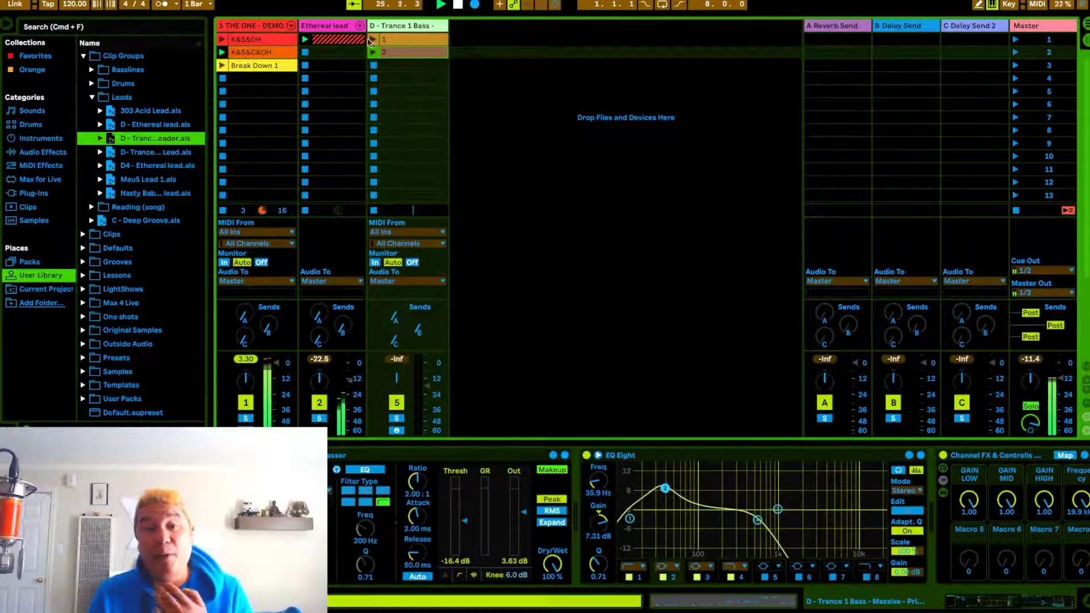
pyautogui.click(374, 41)
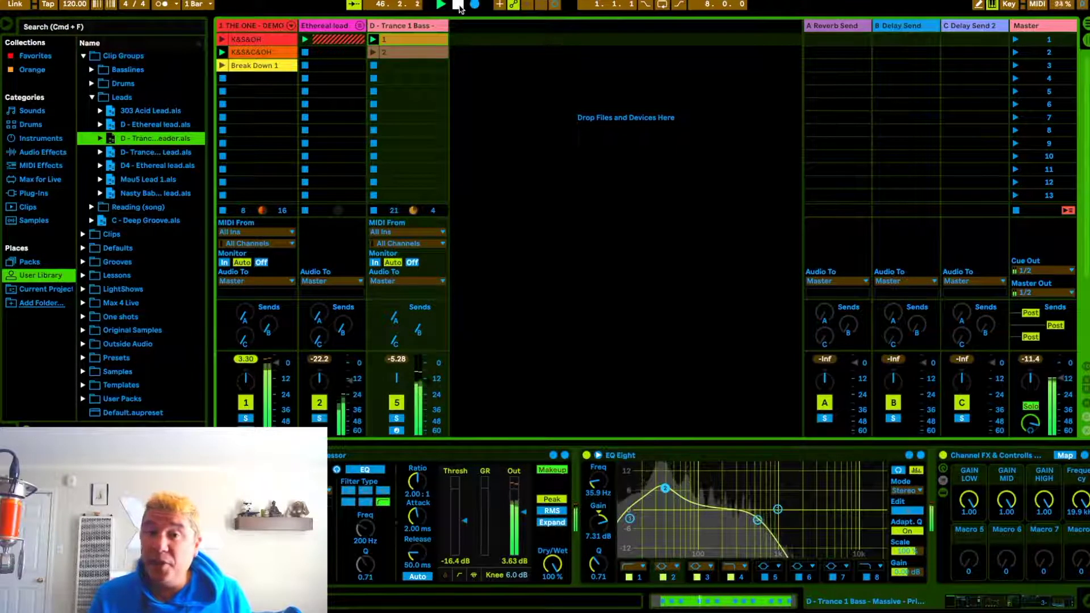
pyautogui.click(458, 5)
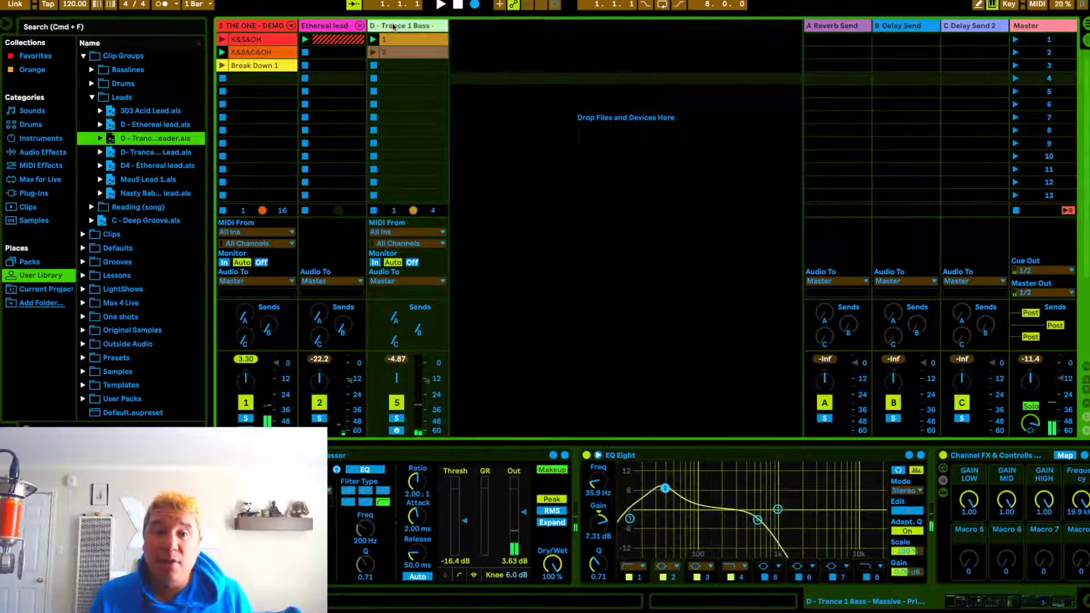
# Open the Arrangement's Break Down 1 clip and vary the velocities of its Tough Layered notes at beat 2.4.
pyautogui.press('Tab')
pyautogui.click(914, 85)
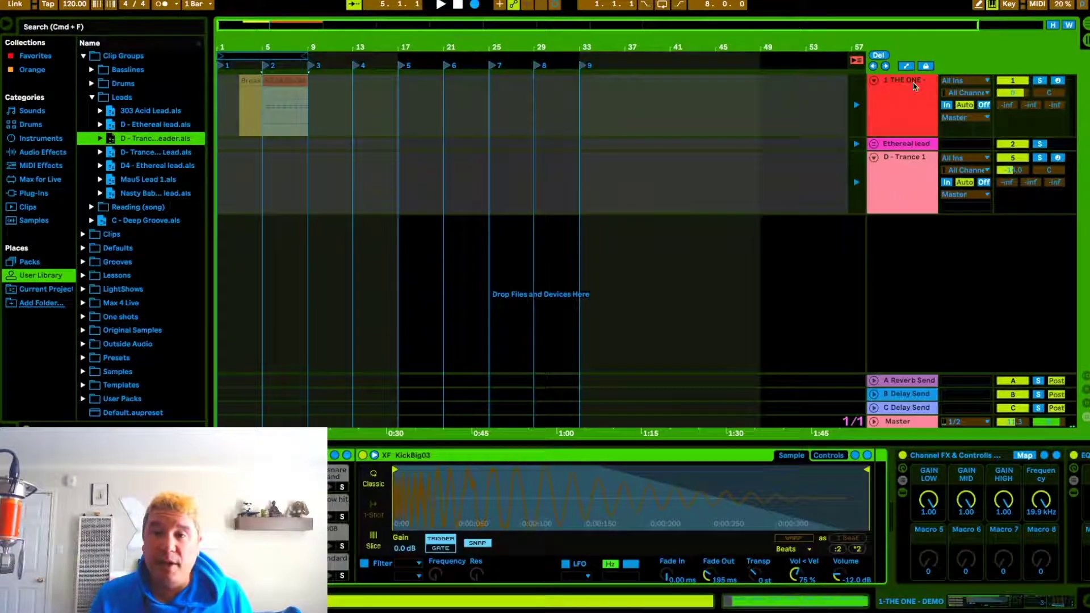
pyautogui.click(852, 59)
pyautogui.doubleClick(290, 81)
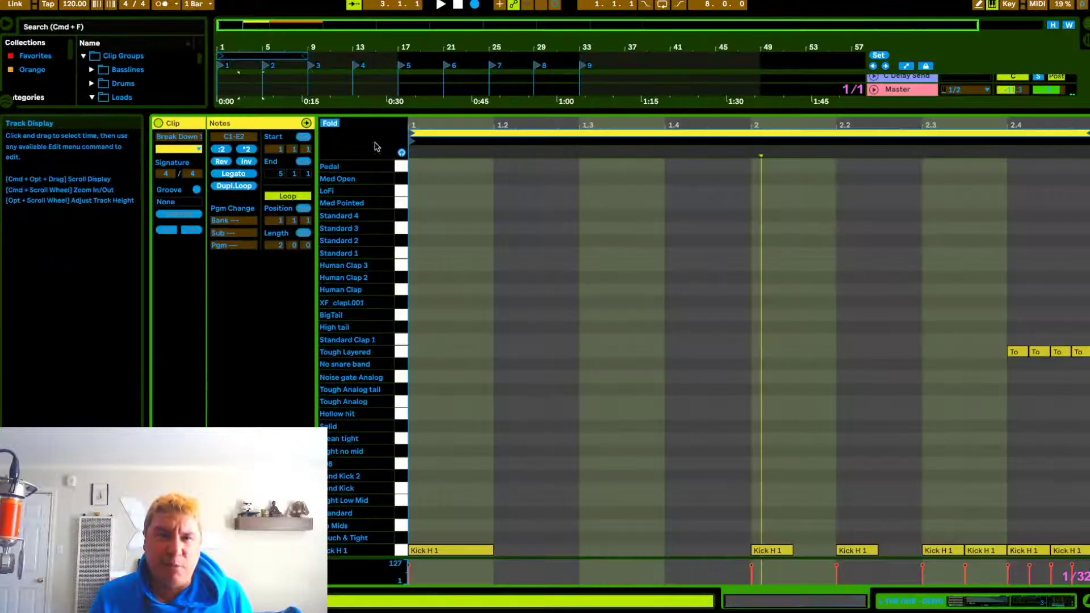
pyautogui.click(510, 307)
pyautogui.moveTo(982, 342); pyautogui.dragTo(1086, 358)
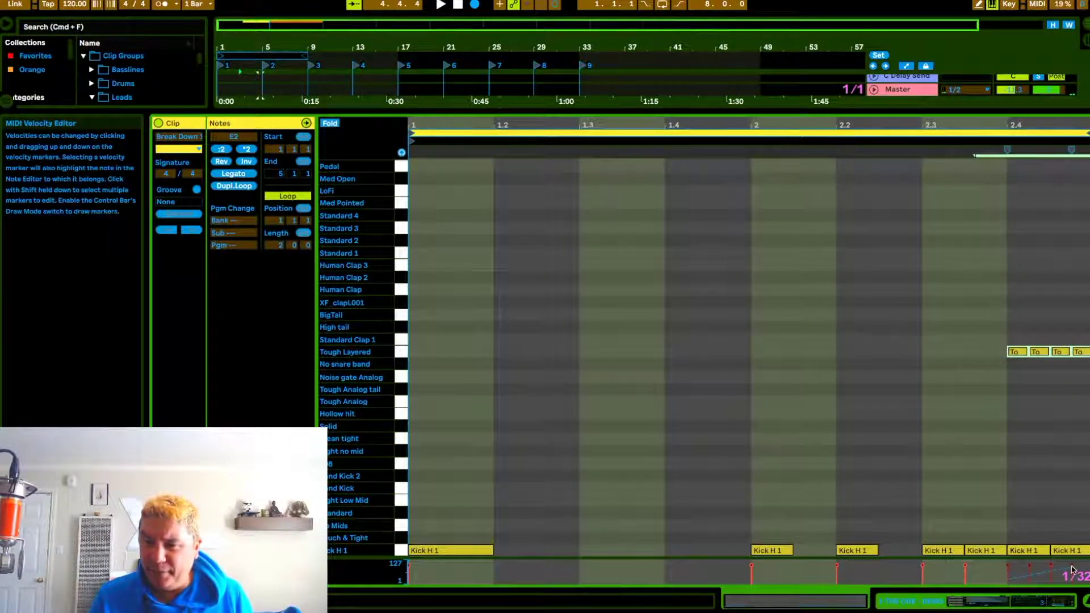
pyautogui.click(997, 332)
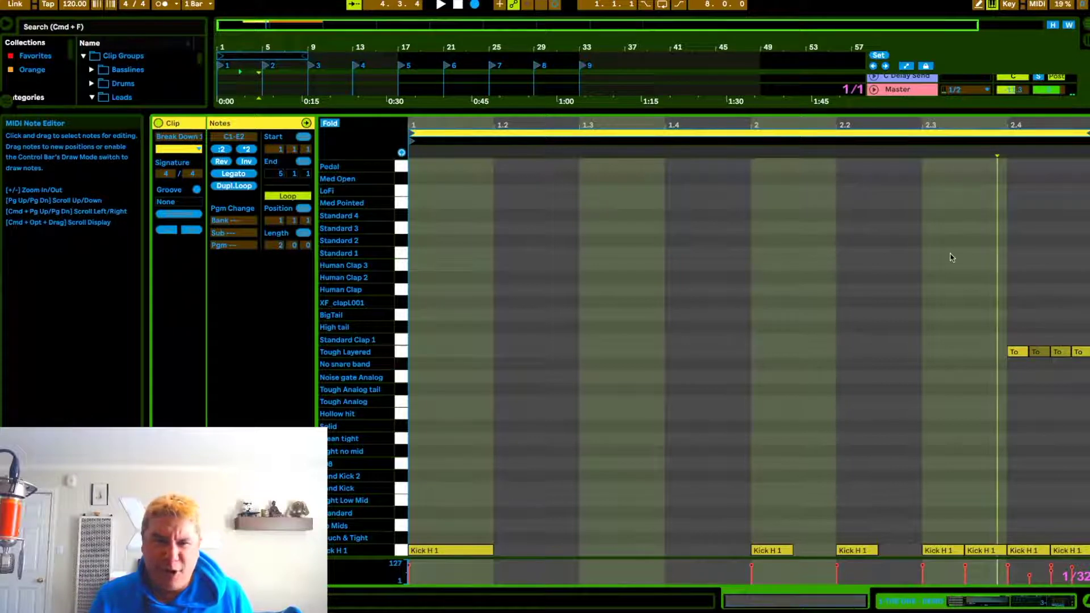
# Add two Human Clap 2 notes within beat 2.4 of the Break Down 1 clip.
pyautogui.scroll(2, 952, 273)
pyautogui.doubleClick(1012, 327)
pyautogui.doubleClick(1045, 326)
pyautogui.moveTo(1046, 327); pyautogui.dragTo(1057, 329)
pyautogui.moveTo(997, 323); pyautogui.dragTo(1077, 331)
pyautogui.click(986, 279)
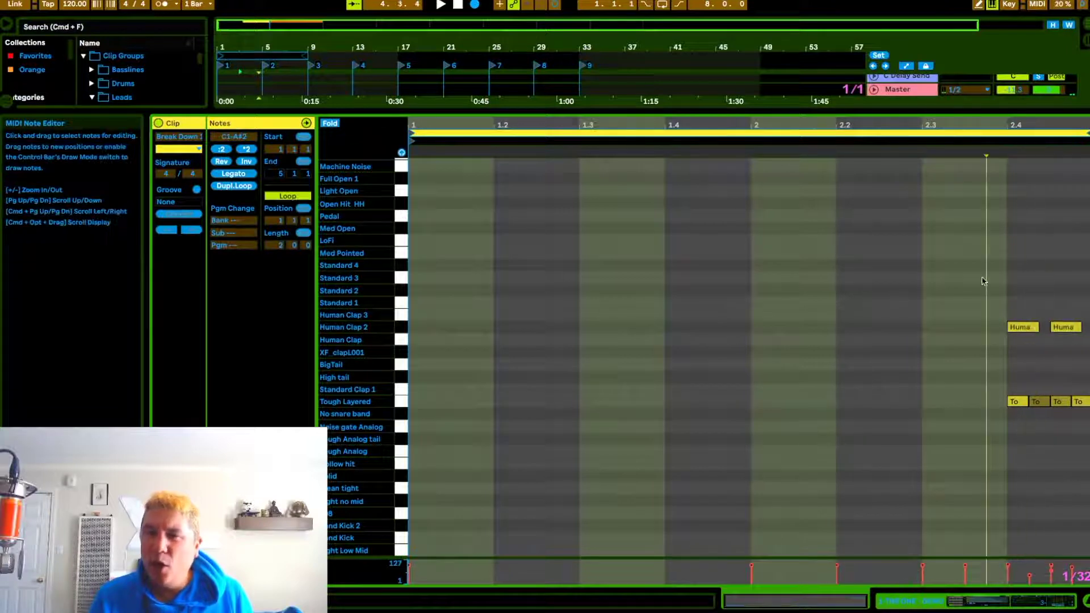
# Reduce the note editor's height and inspect the Session's Break Down 1 clip for its notes around beat 2.4.
pyautogui.moveTo(501, 111); pyautogui.dragTo(504, 359)
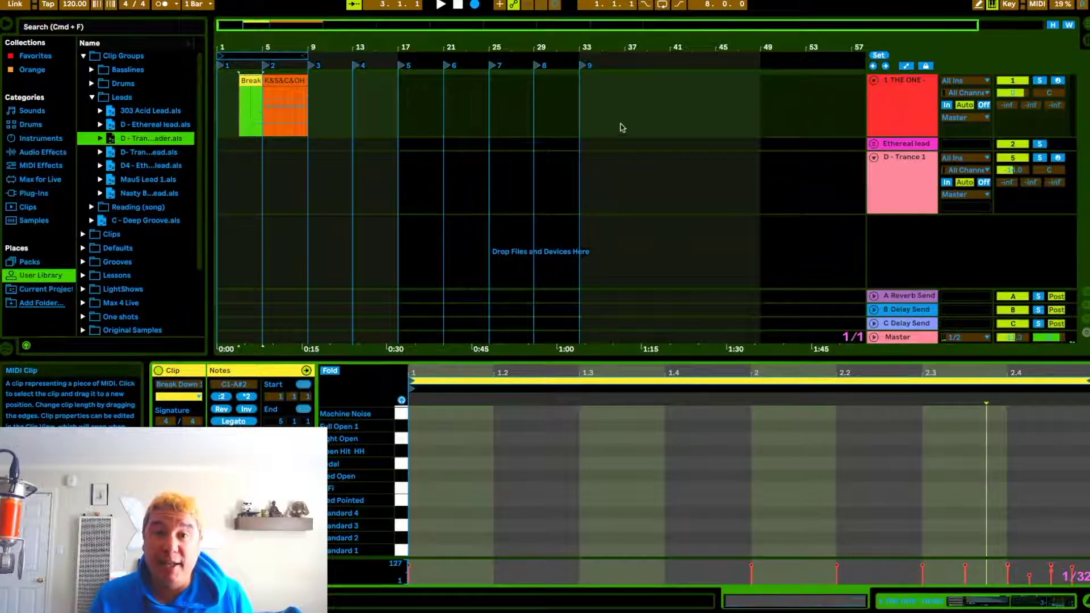
pyautogui.press('Tab')
pyautogui.click(245, 67)
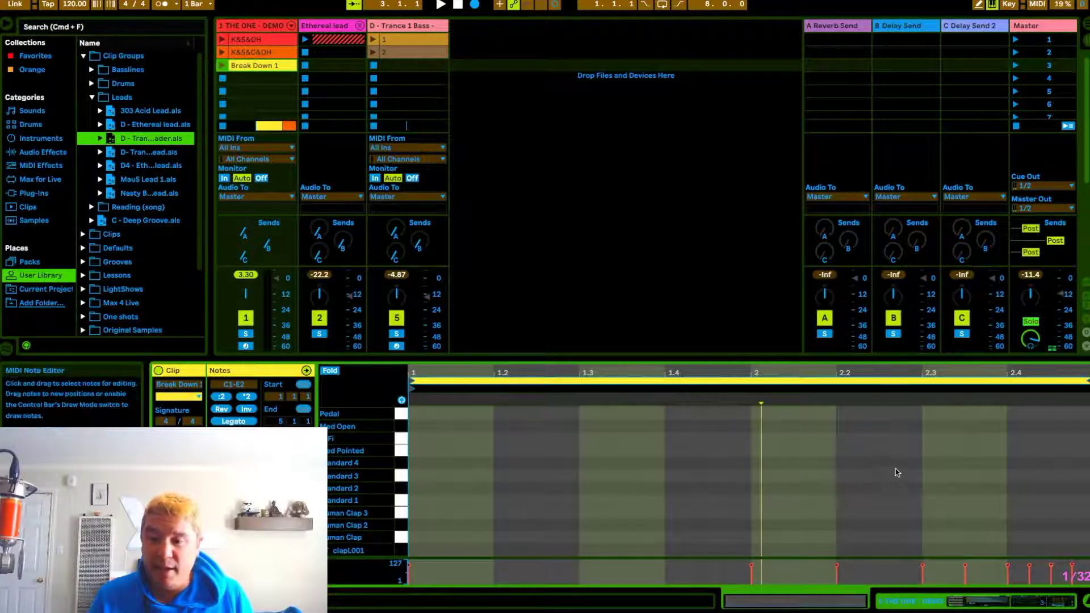
pyautogui.scroll(3, 897, 473)
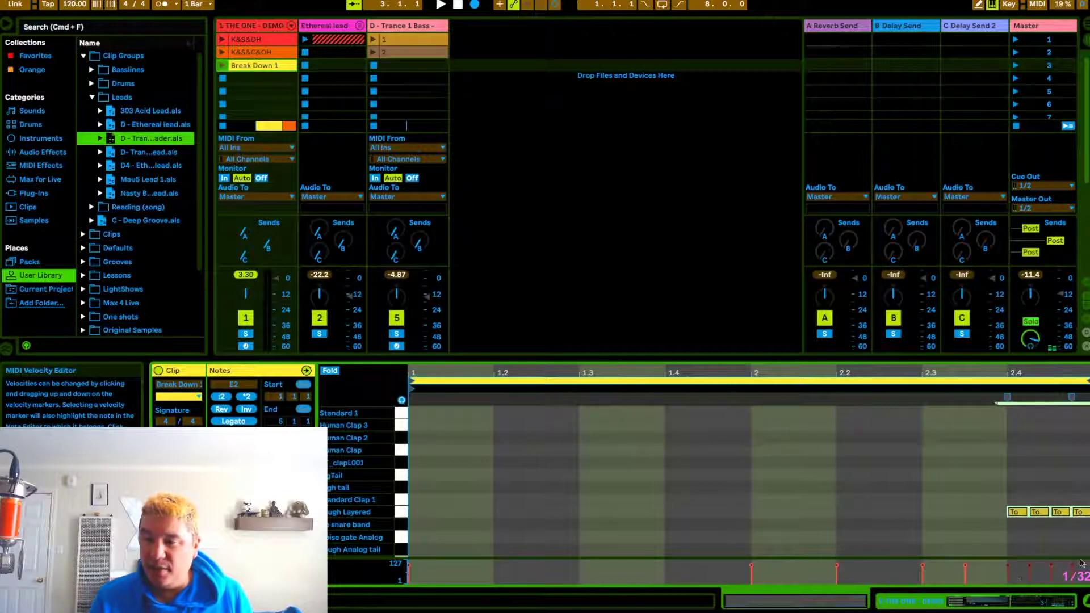
pyautogui.scroll(6, 964, 492)
# Replace the drum track's Break Down 1 clip in Session with the edited Break Down 1 clip from the Arrangement.
pyautogui.press('Tab')
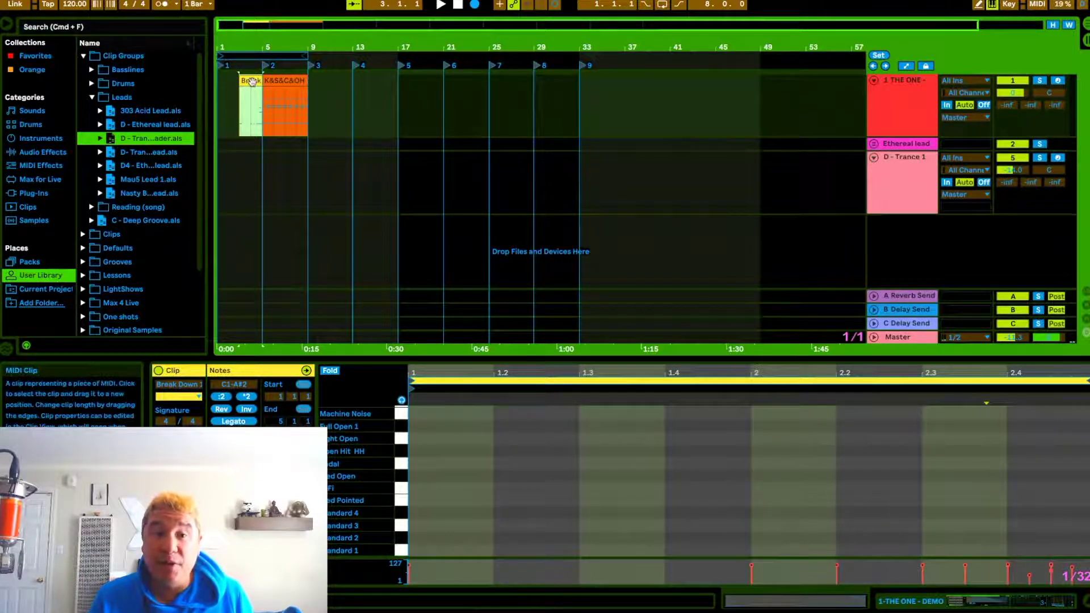
pyautogui.moveTo(251, 81)
pyautogui.mouseDown()
pyautogui.moveTo(486, 103)
pyautogui.moveTo(478, 107)
pyautogui.moveTo(622, 229)
pyautogui.moveTo(250, 83)
pyautogui.moveTo(255, 66)
pyautogui.mouseUp()
pyautogui.press('Tab')
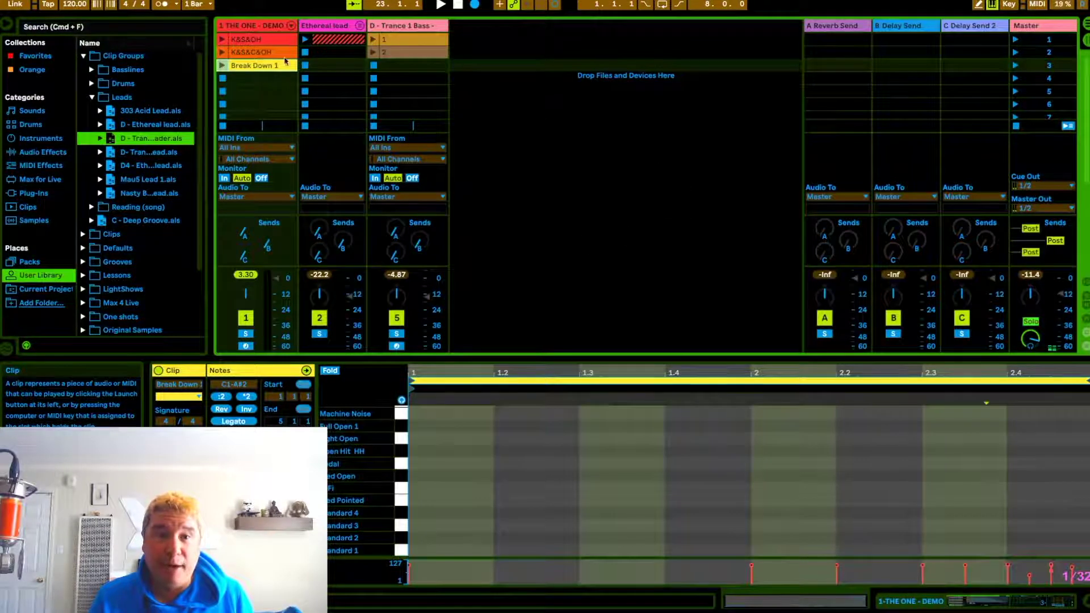
# Save the THE ONE - DEMO drum track with its clips into the User Library's Clip Groups Drums folder, accepting the proposed name.
pyautogui.click(262, 27)
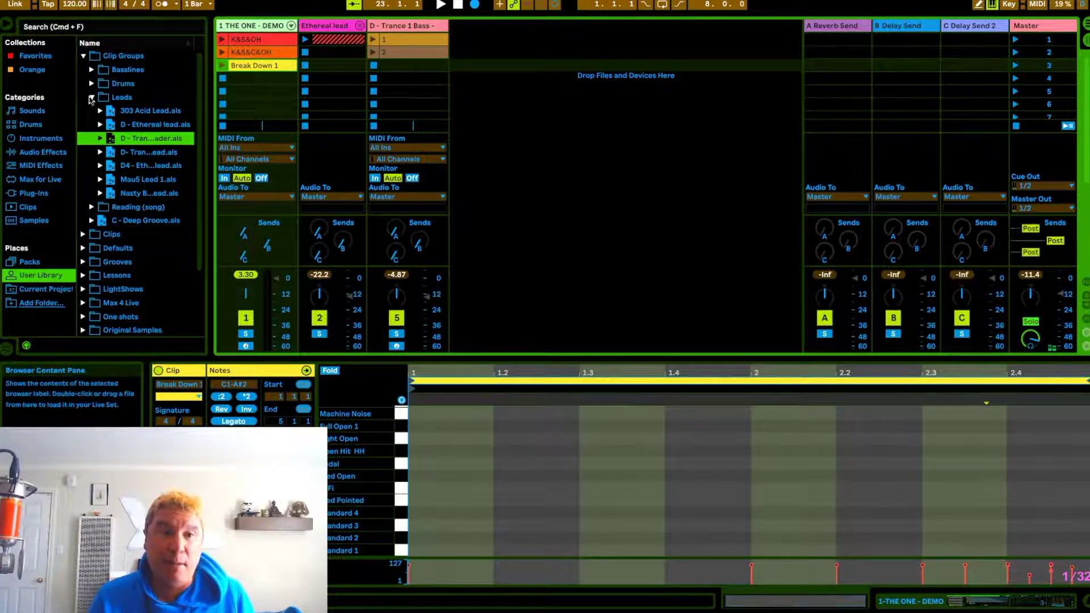
pyautogui.press('Left')
pyautogui.press('Up')
pyautogui.press('Right')
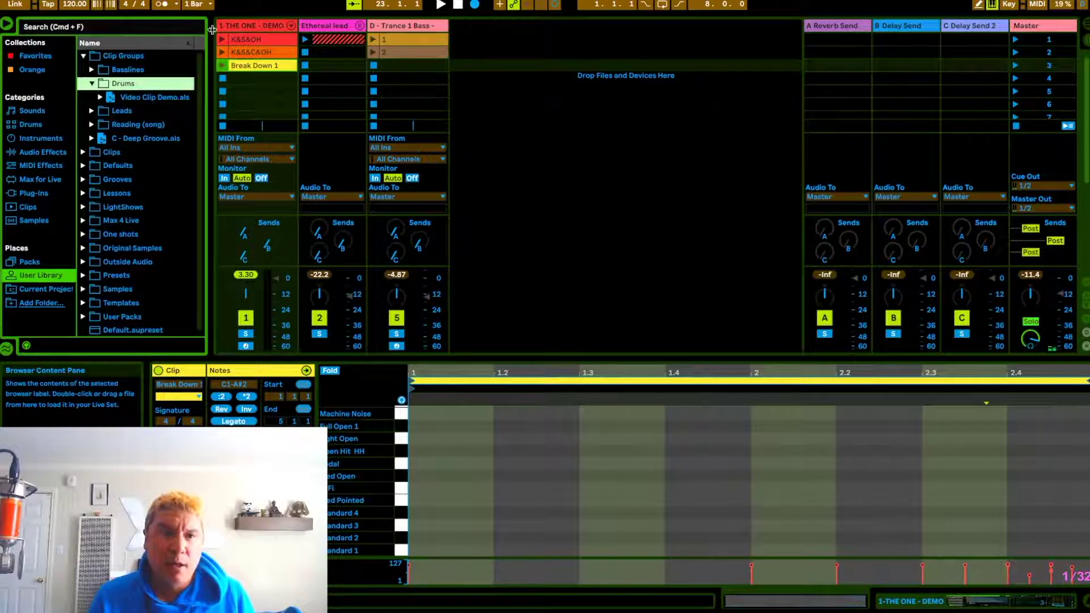
pyautogui.click(265, 30)
pyautogui.moveTo(263, 29); pyautogui.dragTo(181, 96)
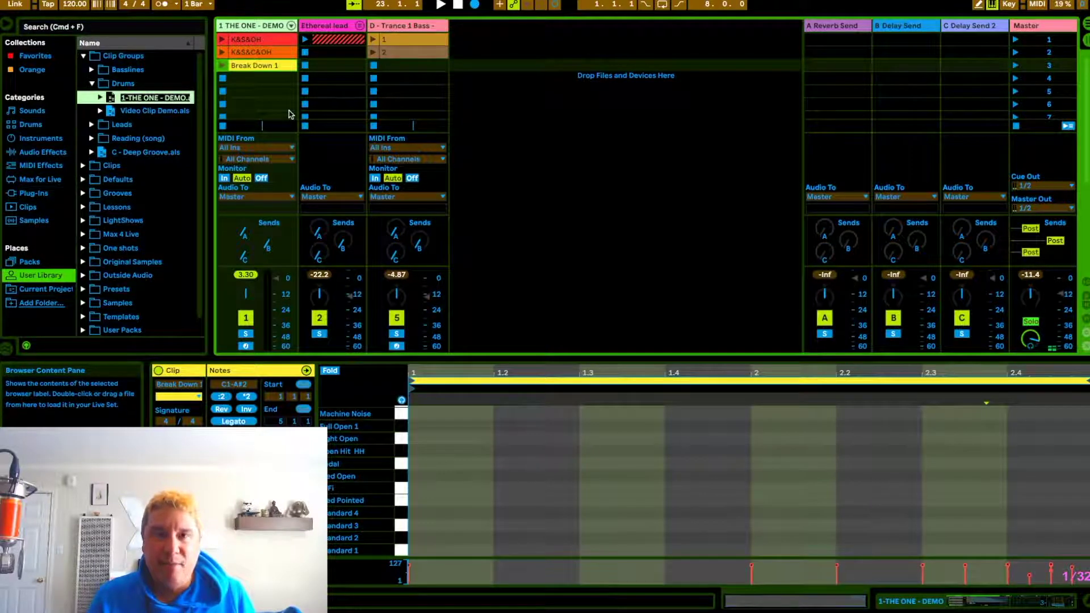
pyautogui.press('Return')
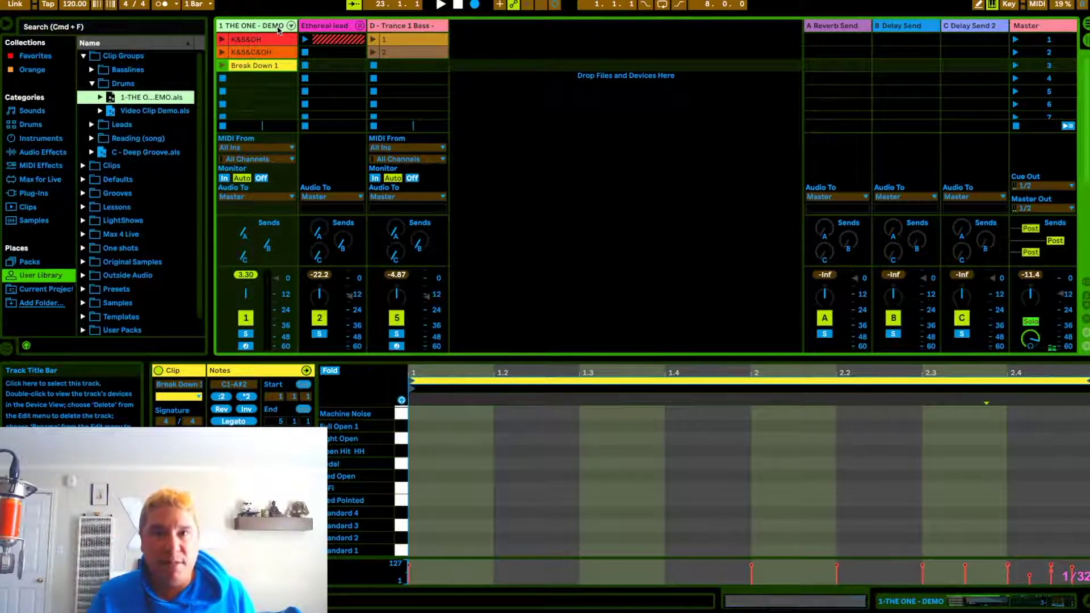
pyautogui.click(501, 75)
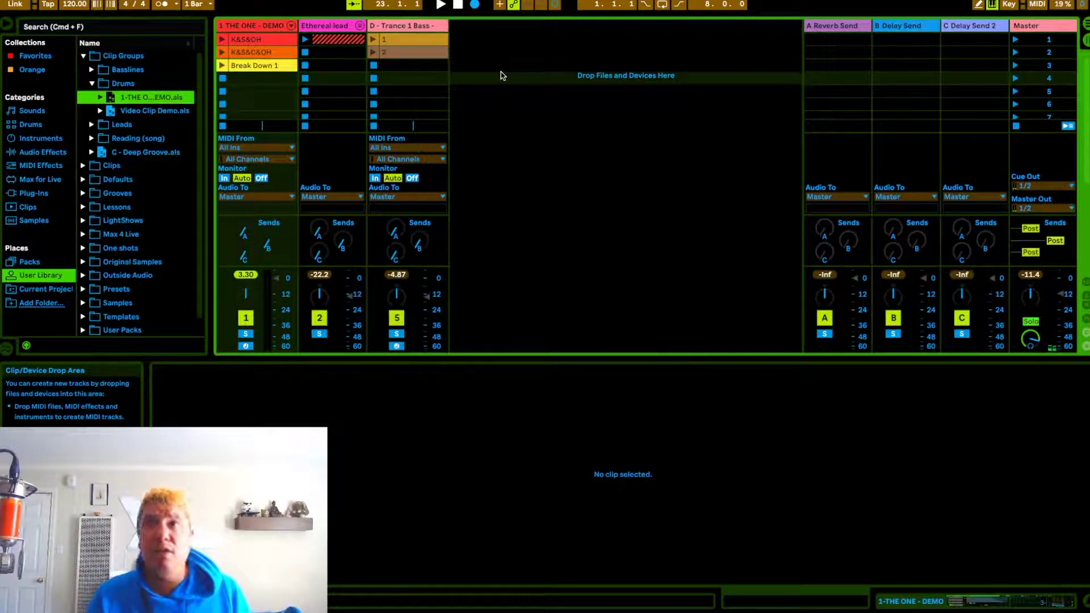